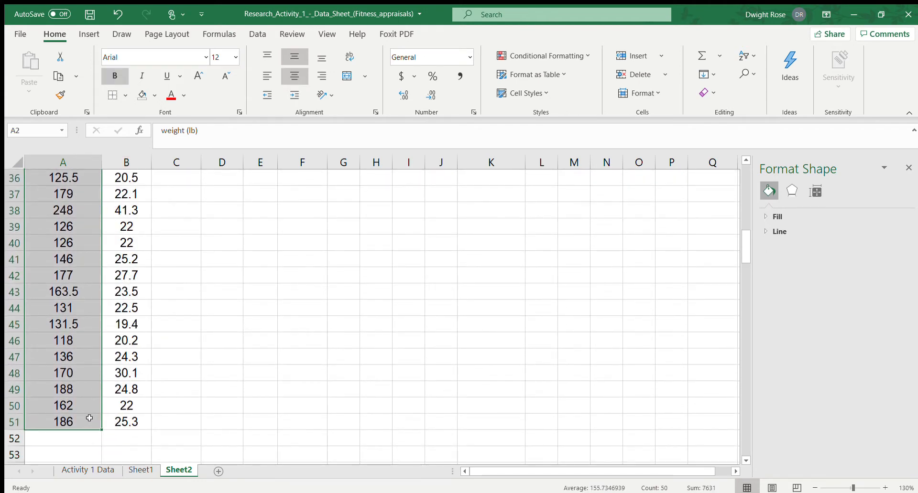
# Copy the weight (lb) column A2:A51 to column D starting at D2, and autofit column D's width
pyautogui.hotkey('ctrl', 'c')
pyautogui.scroll(12, 304, 289)
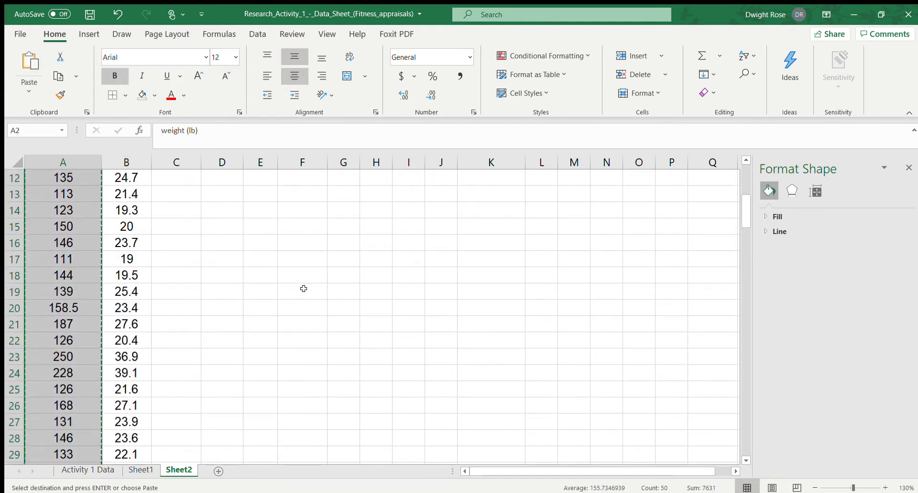
pyautogui.click(225, 193)
pyautogui.hotkey('ctrl', 'v')
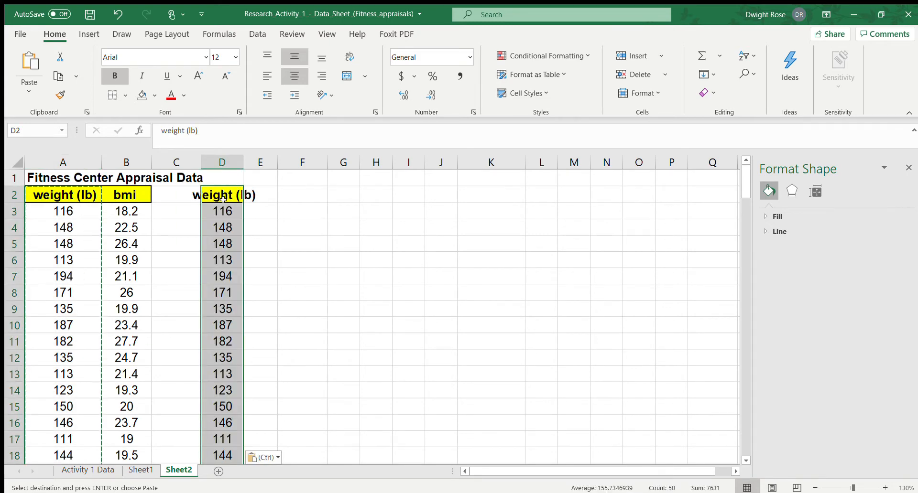
pyautogui.doubleClick(241, 160)
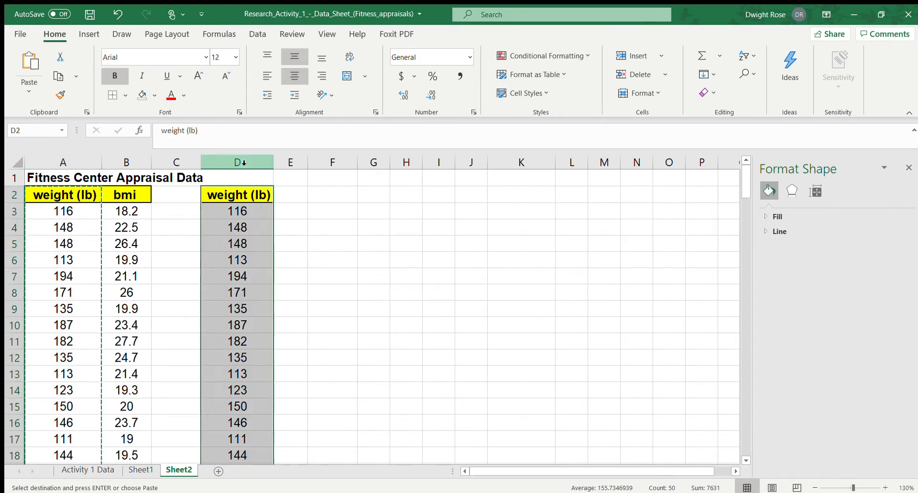
pyautogui.click(244, 255)
# Start numbering the weights in column E with 1 in E3 and the formula =E3+1 in E4
pyautogui.click(293, 209)
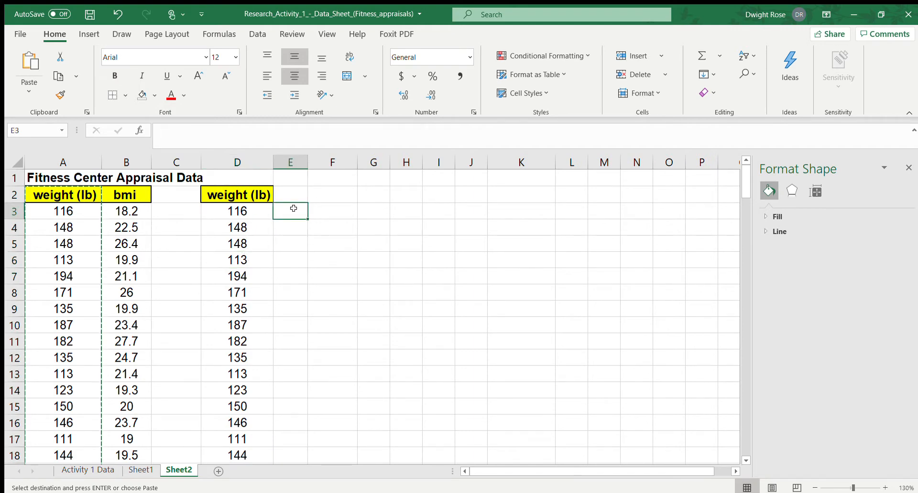
pyautogui.write('1')
pyautogui.press('Return')
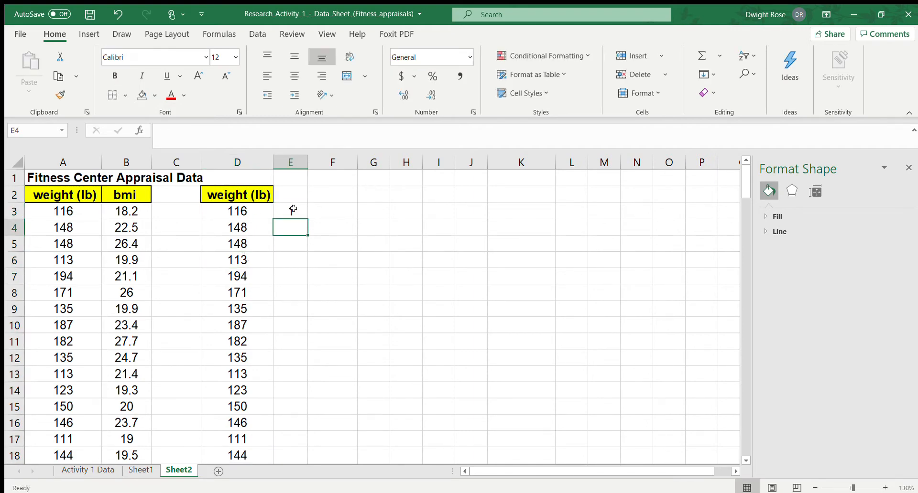
pyautogui.write('=')
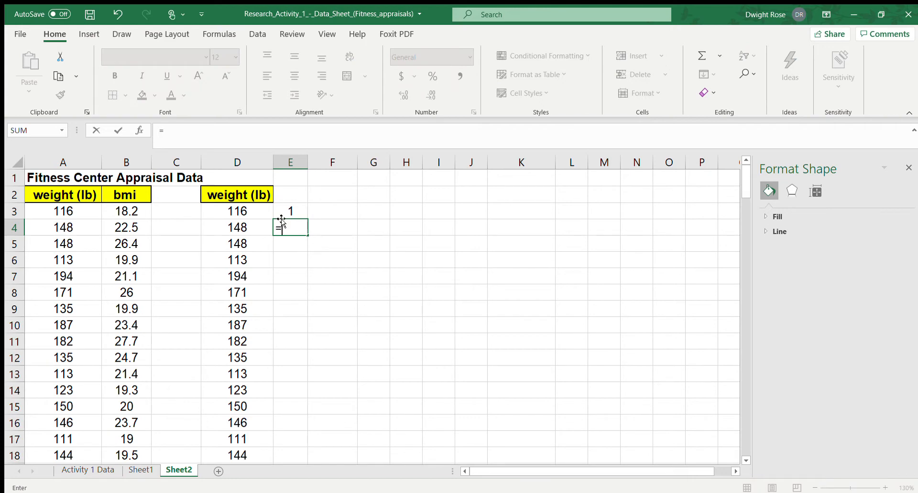
pyautogui.click(291, 211)
pyautogui.write('+1')
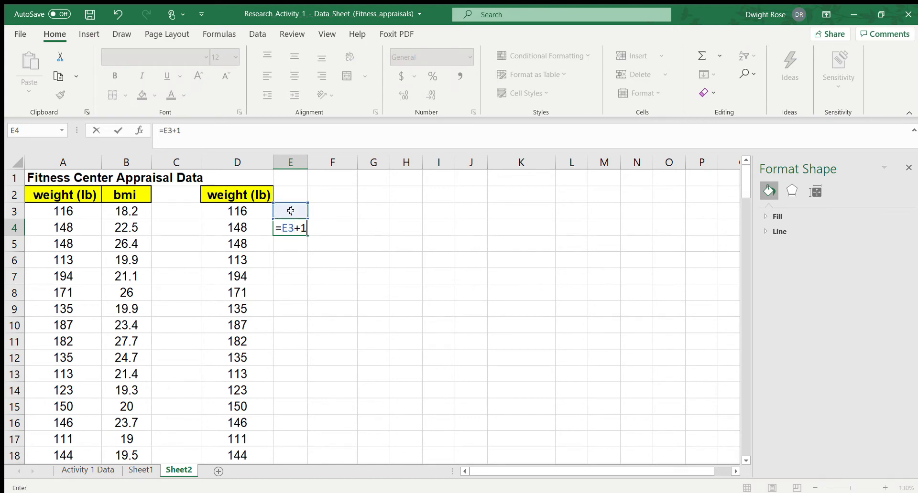
pyautogui.press('Return')
# Center cell E4 and fill its formula down column E through row 51
pyautogui.click(292, 228)
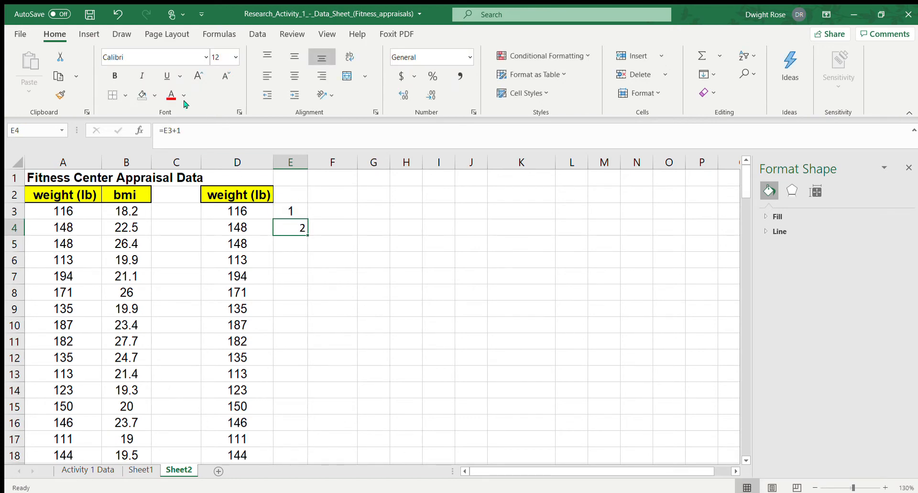
pyautogui.click(294, 75)
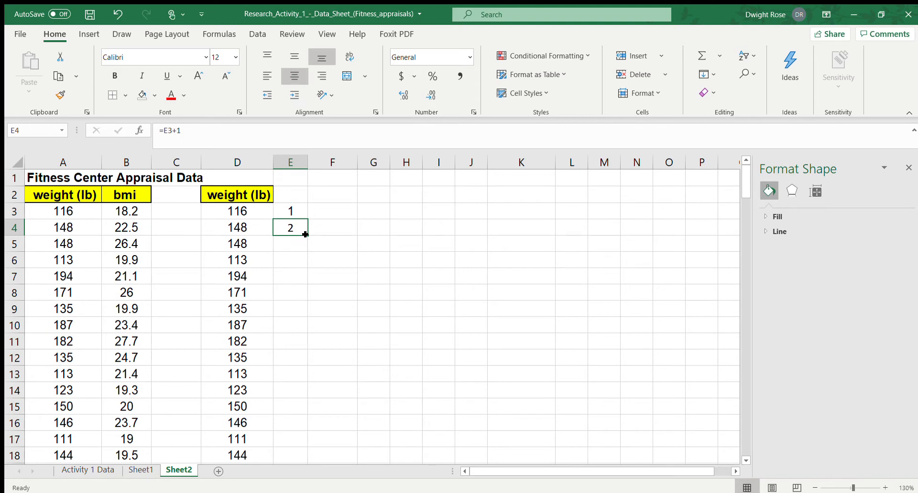
pyautogui.moveTo(304, 234); pyautogui.dragTo(304, 446)
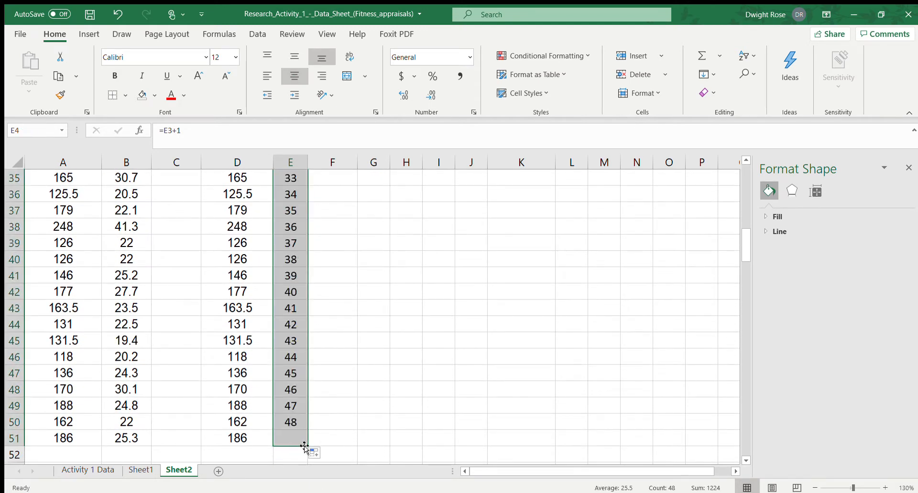
pyautogui.click(336, 301)
pyautogui.scroll(9, 326, 202)
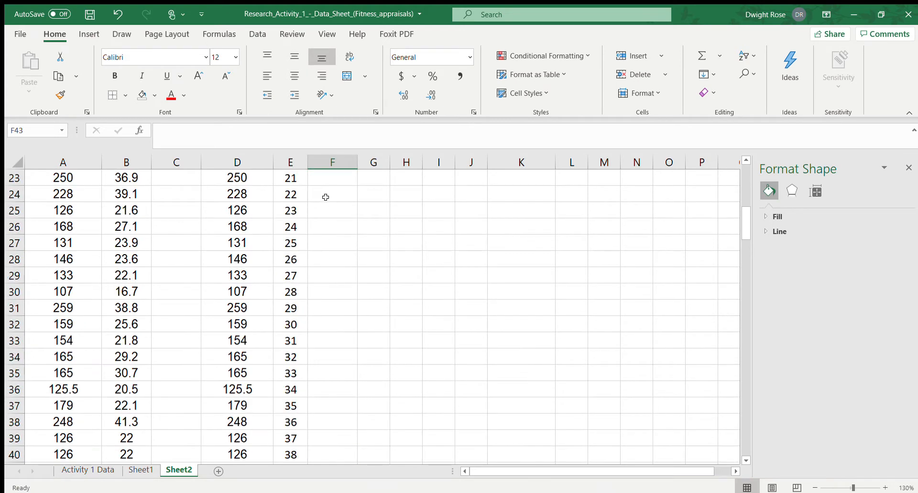
pyautogui.scroll(3, 356, 299)
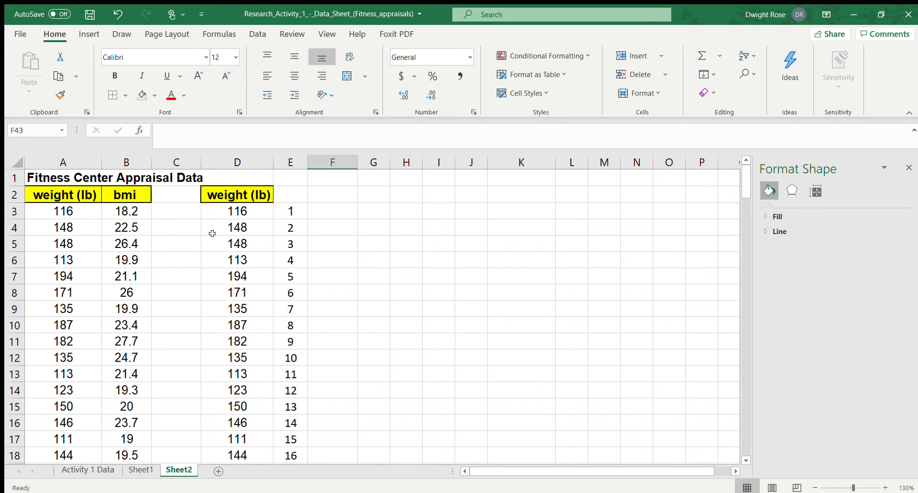
# Make columns G through P the same narrow width
pyautogui.click(376, 211)
pyautogui.moveTo(373, 196); pyautogui.dragTo(713, 195)
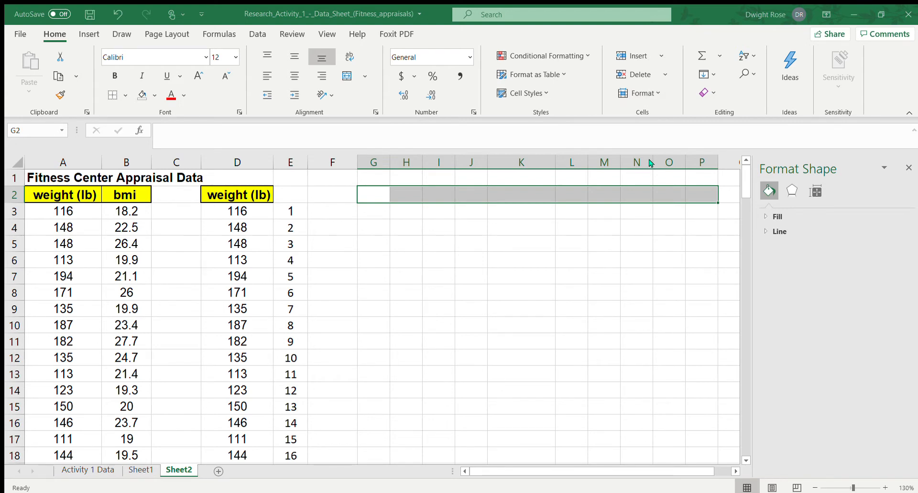
pyautogui.press('Return')
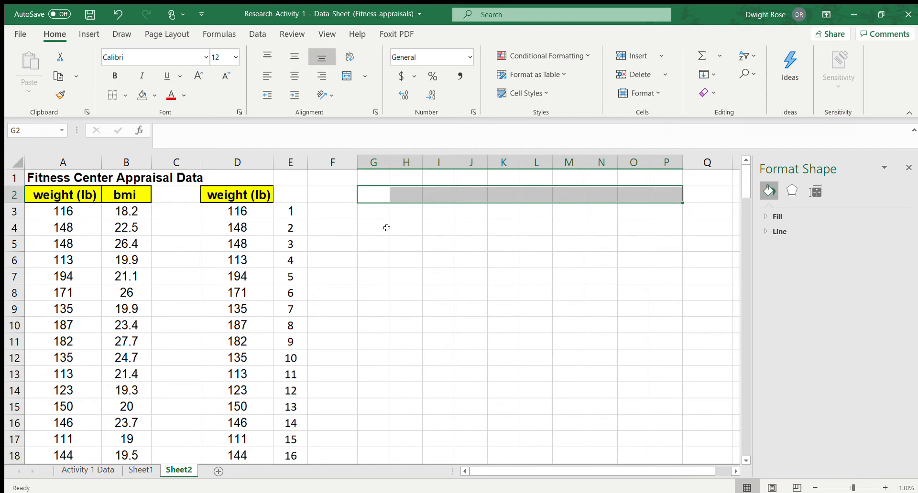
# Enter the heading "Random Number Table" in G2 and make it bold
pyautogui.write('Ran')
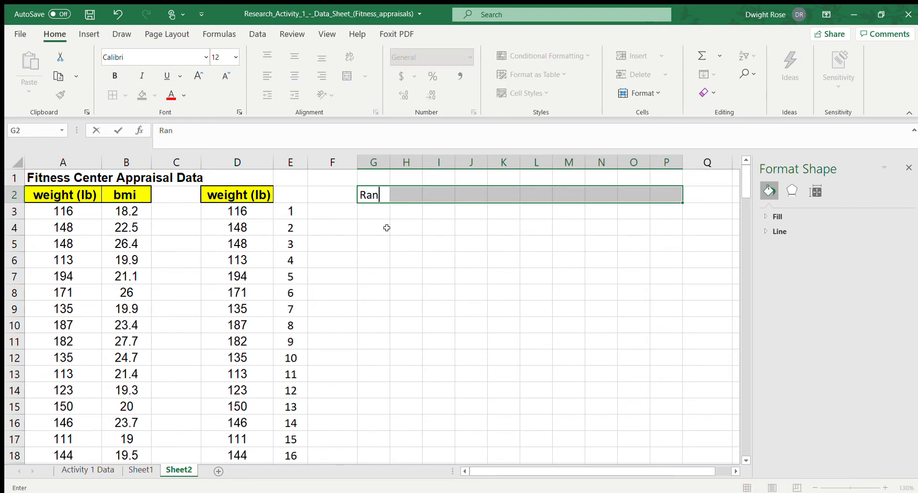
pyautogui.write('dom Number T')
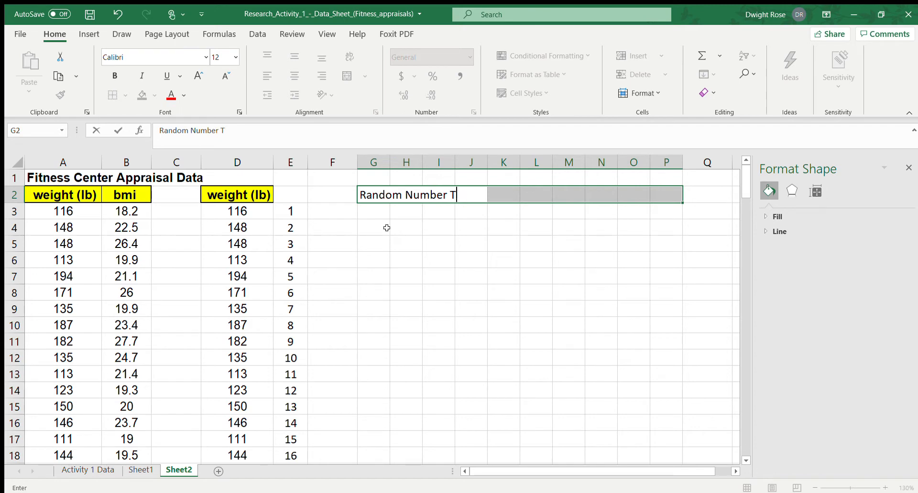
pyautogui.write('bble')
pyautogui.press('Tab')
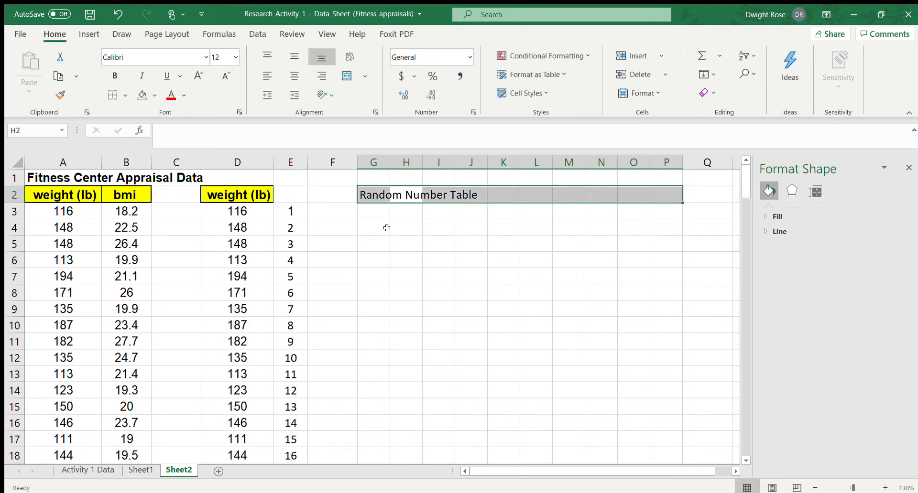
pyautogui.moveTo(385, 291); pyautogui.dragTo(391, 290)
pyautogui.click(378, 206)
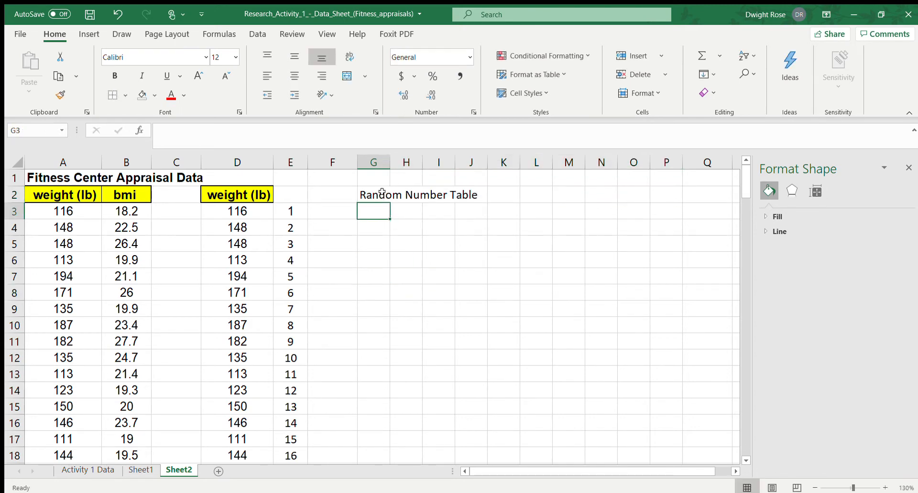
pyautogui.click(382, 192)
pyautogui.hotkey('ctrl', 'b')
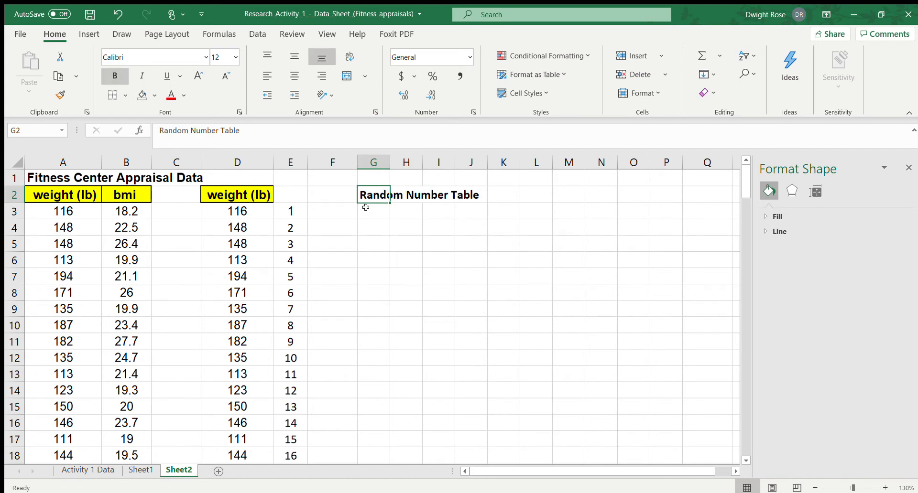
# Enter the formula =RANDBETWEEN(1500,3200) in G3
pyautogui.click(374, 211)
pyautogui.write('=')
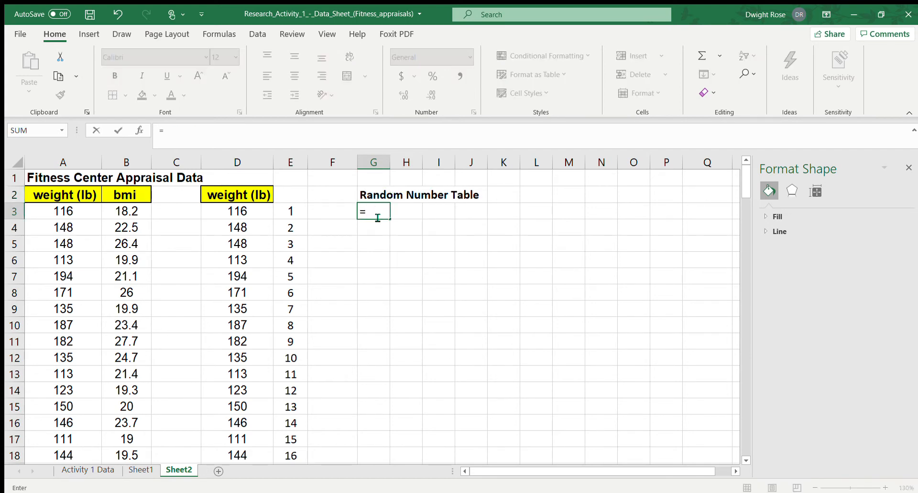
pyautogui.write('randbetween')
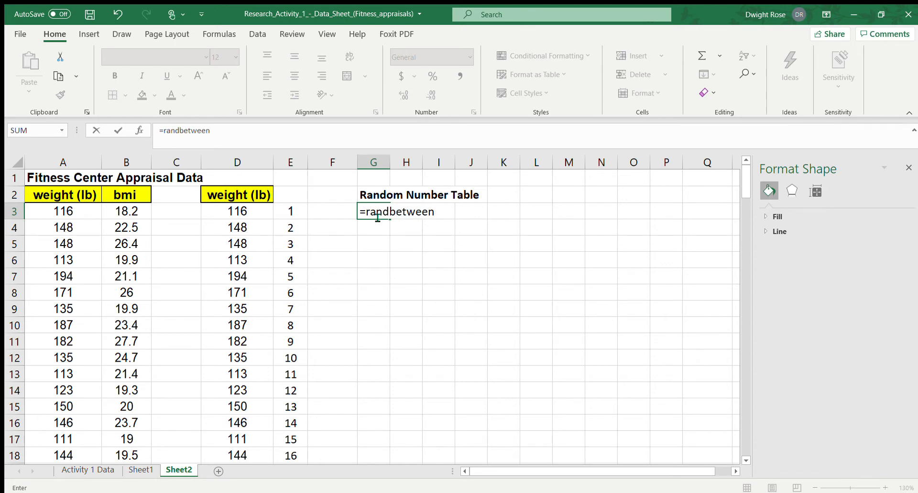
pyautogui.write('(1500,3200')
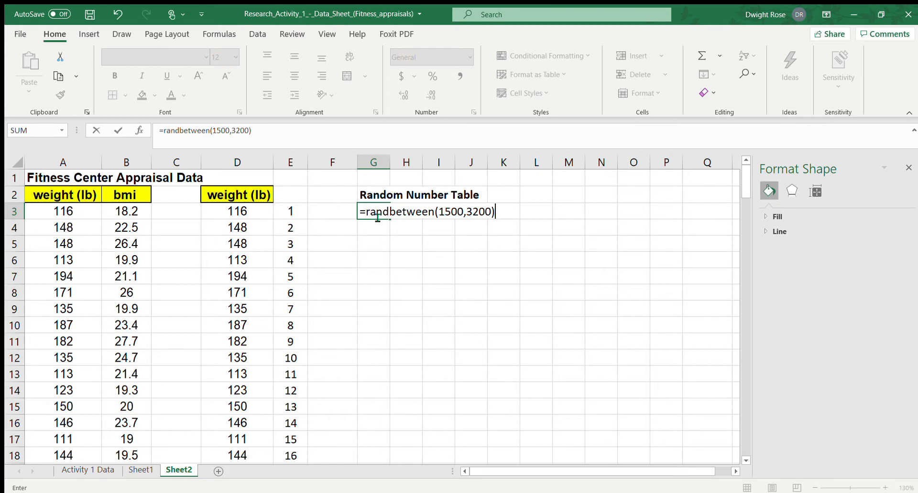
pyautogui.press('Return')
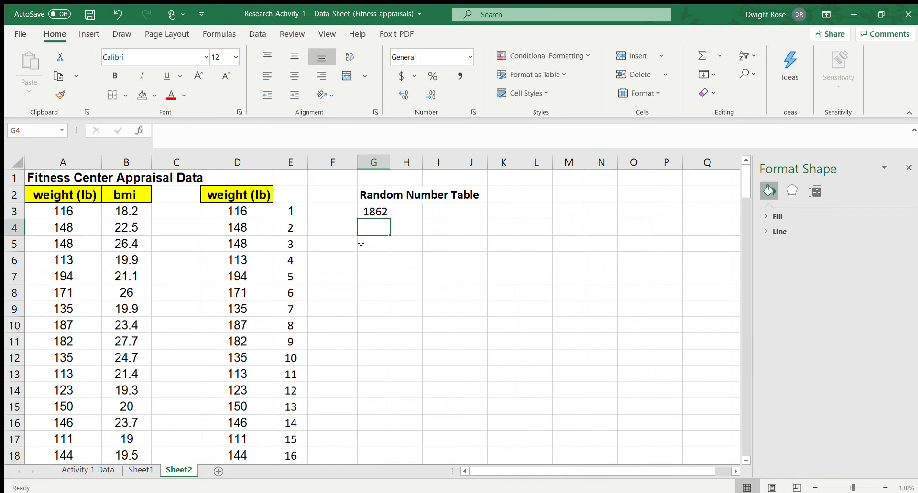
# Fill the random number formula from G3 down and across the range G3:P16
pyautogui.click(378, 210)
pyautogui.moveTo(389, 219); pyautogui.dragTo(668, 418)
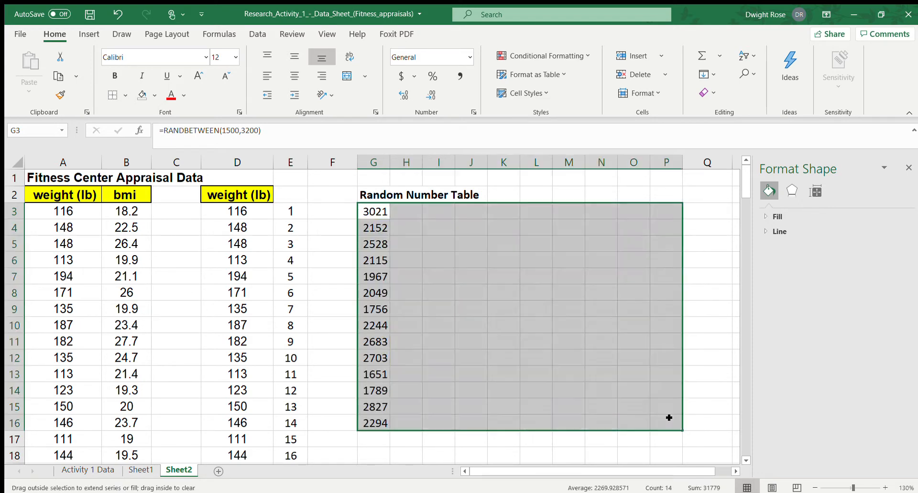
pyautogui.click(476, 342)
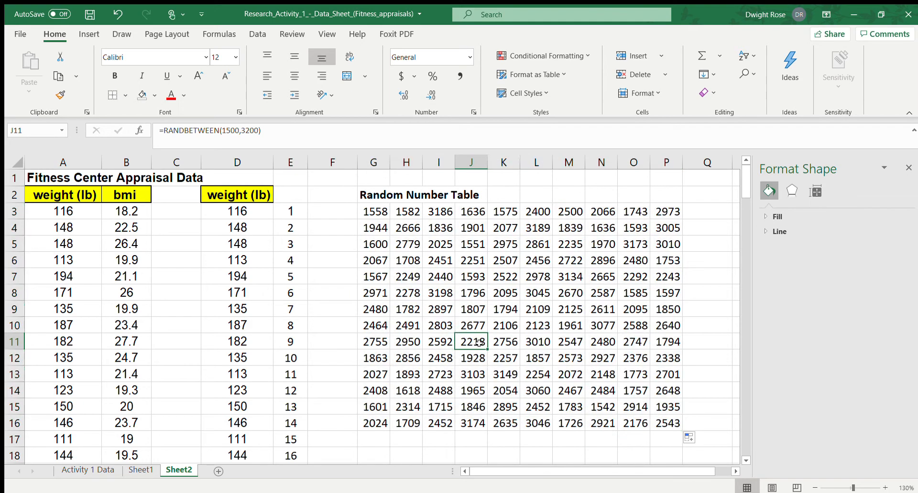
# Copy the random numbers in G3:P16 and paste them over the same range as values only
pyautogui.click(379, 212)
pyautogui.moveTo(379, 212); pyautogui.dragTo(666, 425)
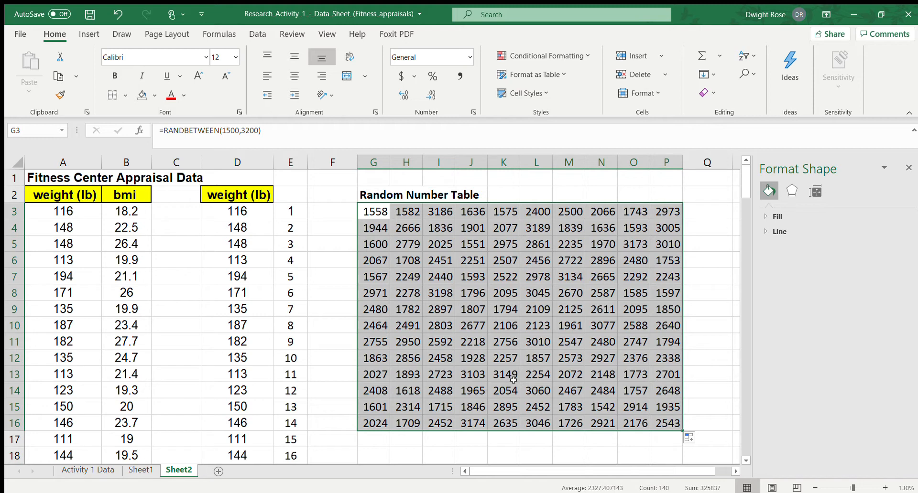
pyautogui.hotkey('ctrl', 'c')
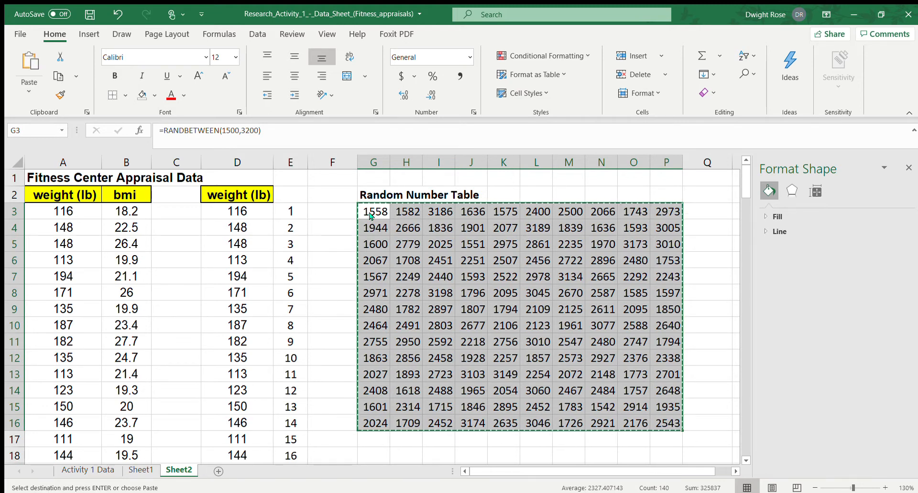
pyautogui.click(411, 215)
pyautogui.hotkey('ctrl', 'v')
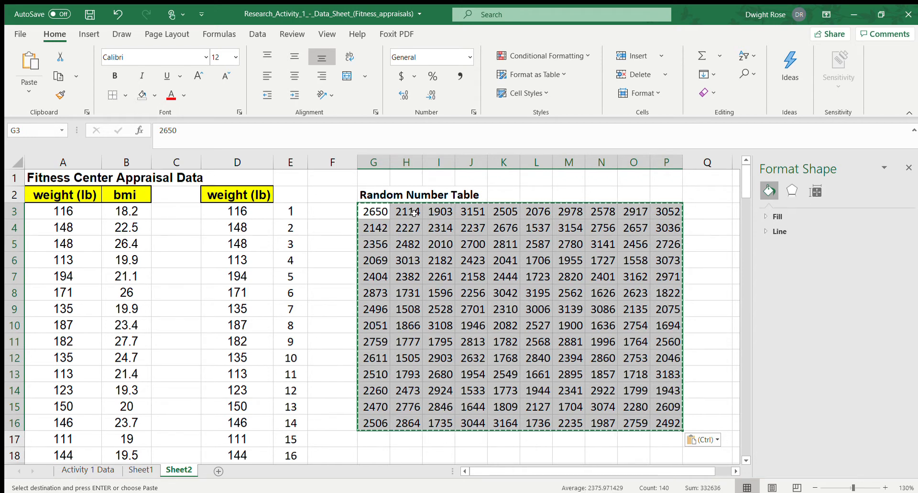
# Check that the cells of the random number table hold fixed values, and review the weight numbering in column E
pyautogui.click(393, 270)
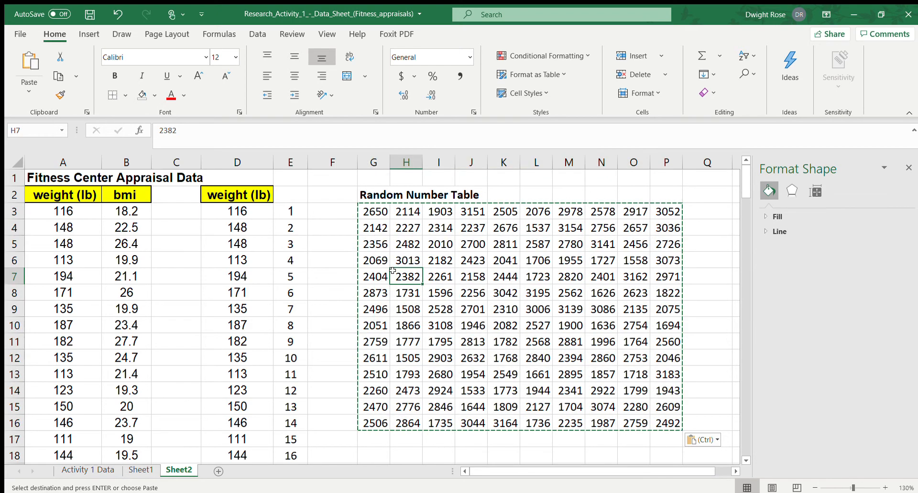
pyautogui.click(373, 220)
pyautogui.click(374, 209)
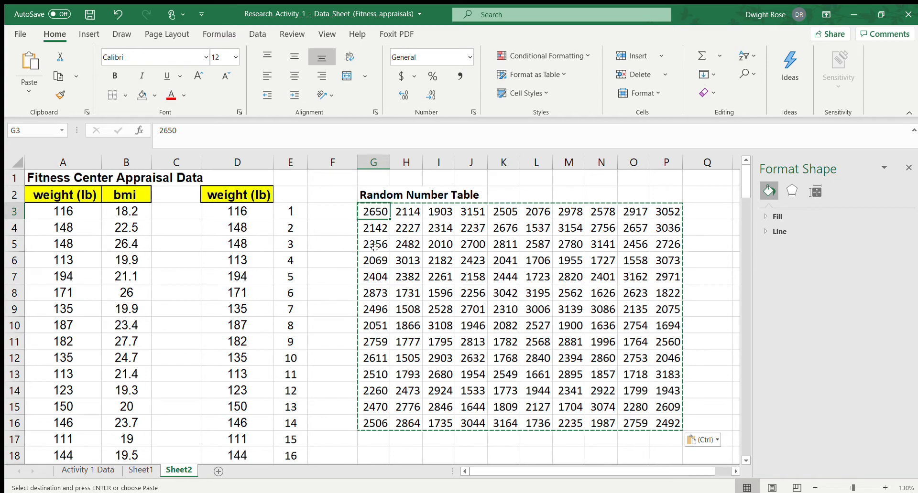
pyautogui.scroll(-15, 275, 245)
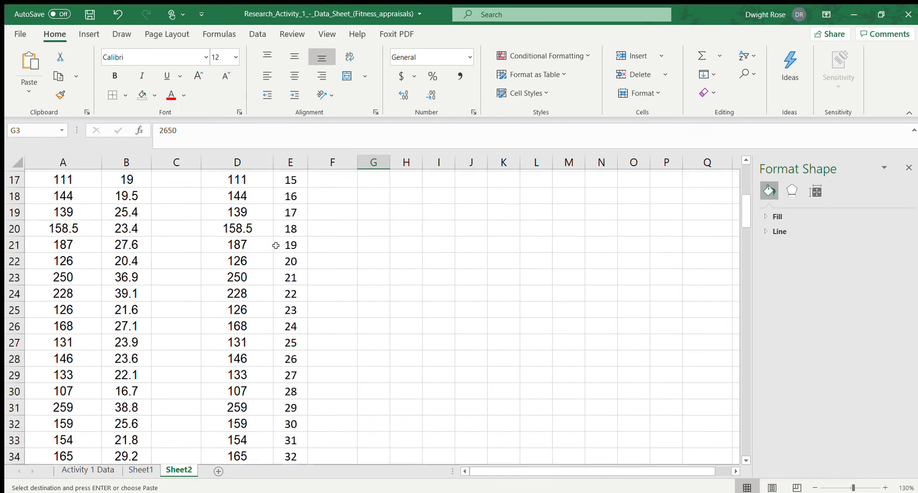
pyautogui.scroll(15, 276, 245)
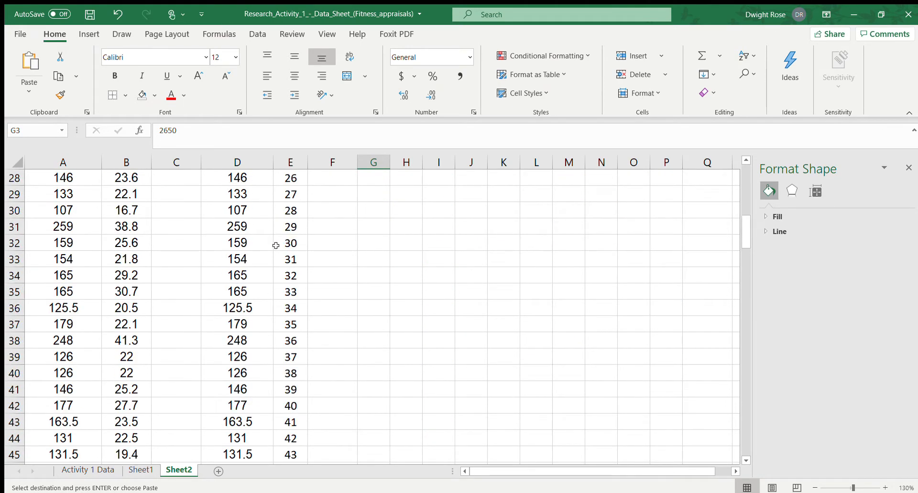
pyautogui.click(446, 246)
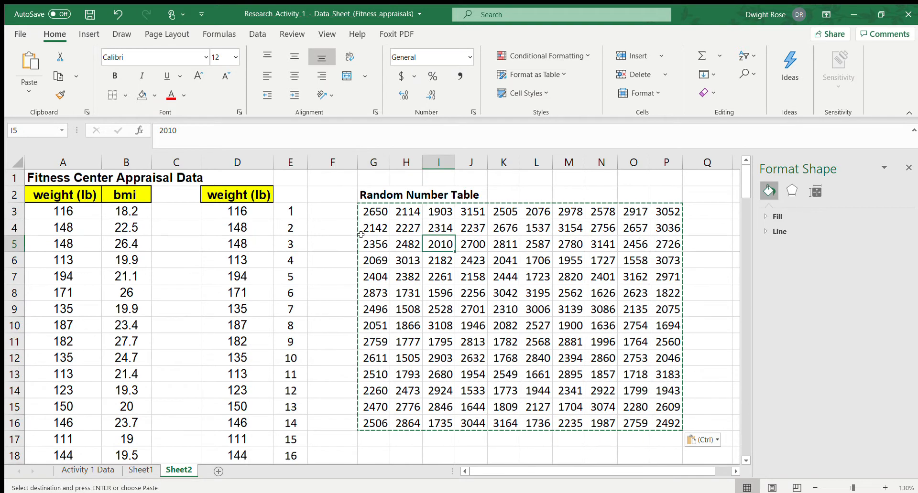
pyautogui.click(377, 214)
pyautogui.click(406, 211)
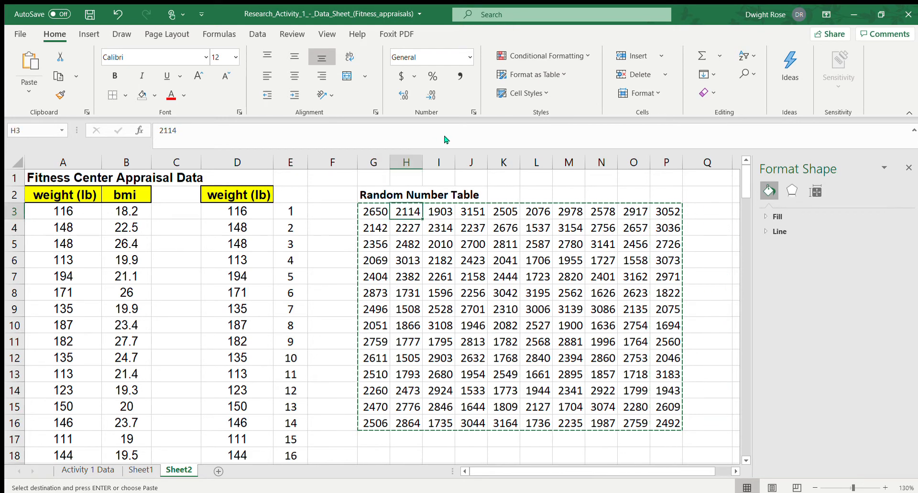
pyautogui.click(461, 151)
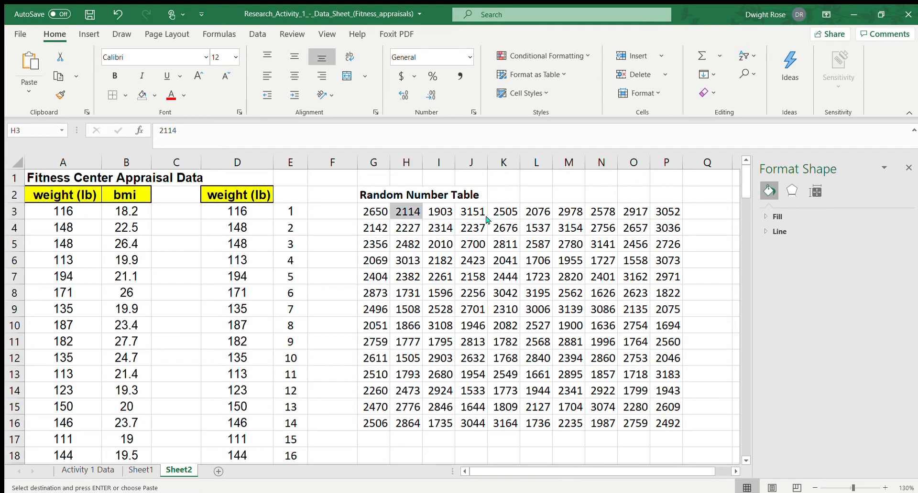
# Highlight the random numbers in H3, I3, K3 and O3 with yellow fill
pyautogui.click(480, 244)
pyautogui.click(440, 233)
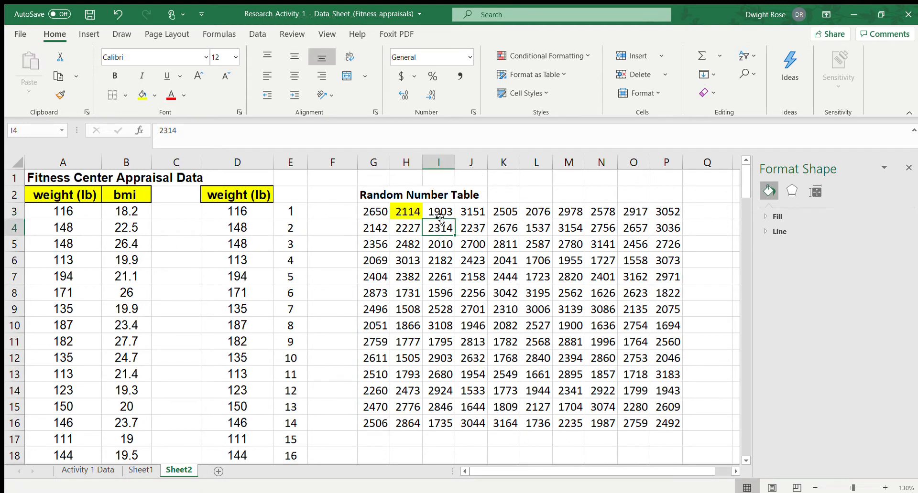
pyautogui.click(440, 213)
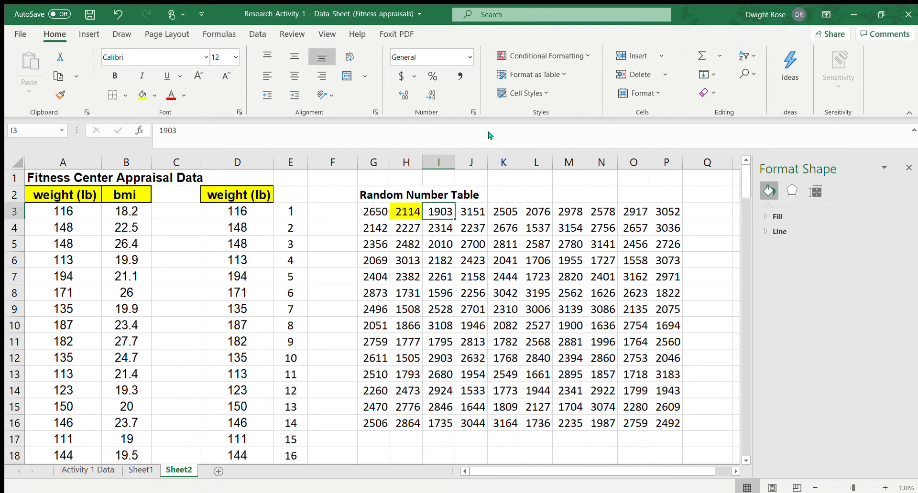
pyautogui.press('F4')
pyautogui.click(515, 212)
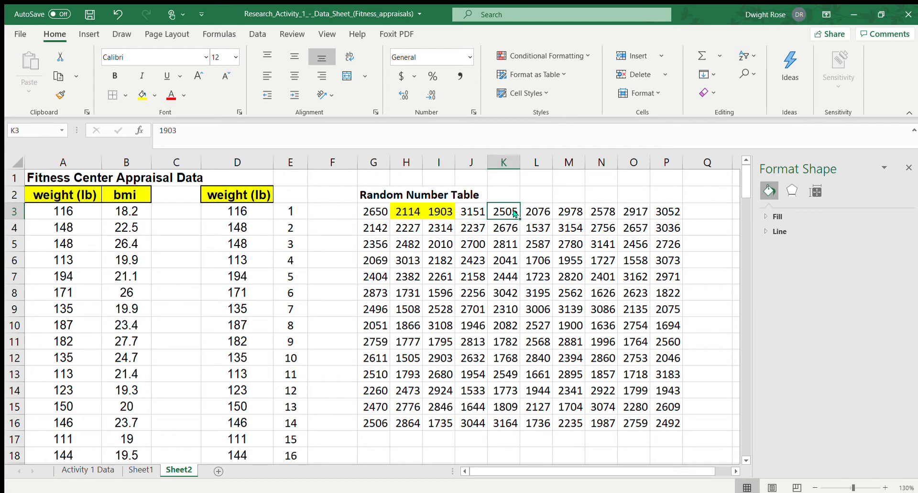
pyautogui.press('F4')
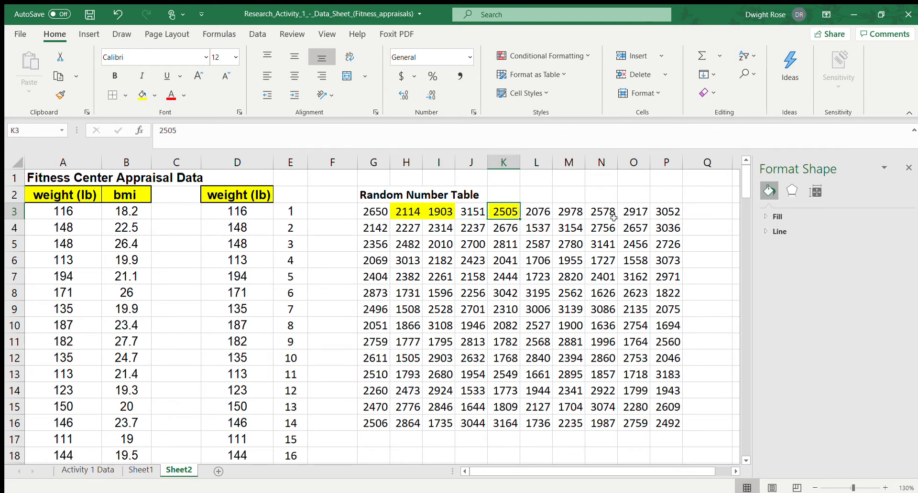
pyautogui.click(640, 212)
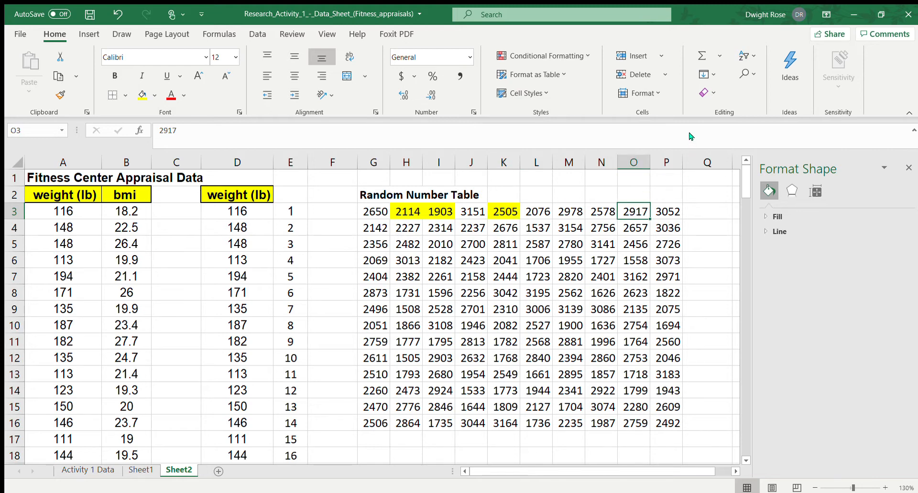
pyautogui.press('F4')
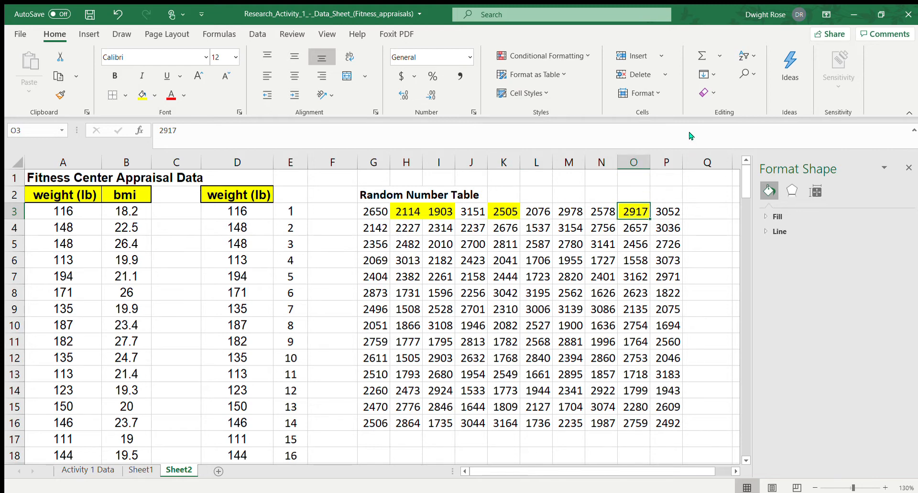
# Apply the same yellow fill to G4, H4, J4 and P4 in the table's second row
pyautogui.click(371, 232)
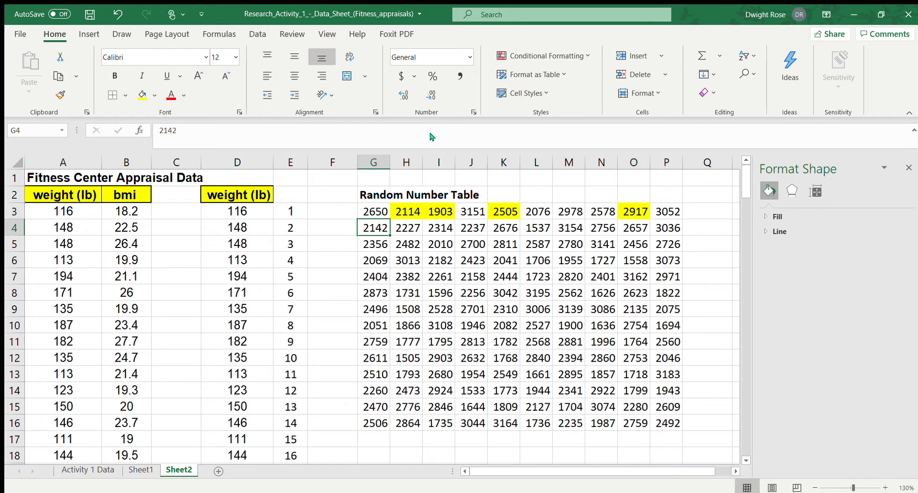
pyautogui.press('F4')
pyautogui.click(411, 228)
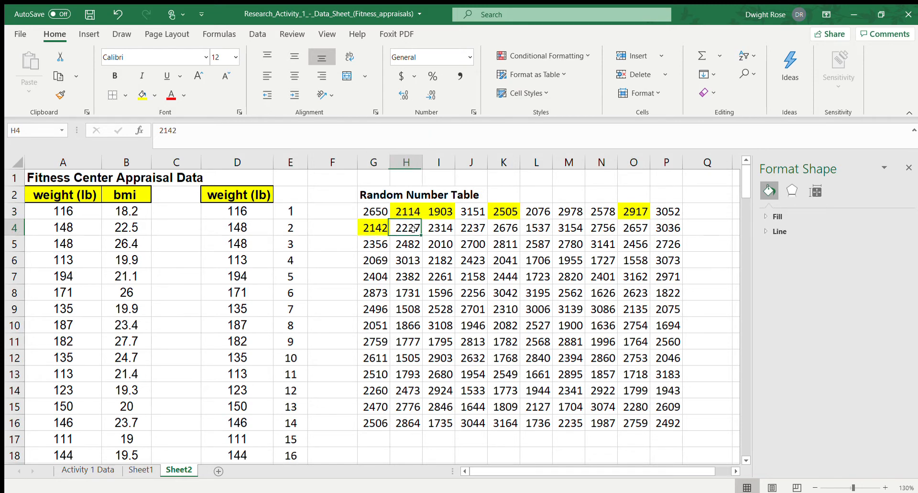
pyautogui.press('F4')
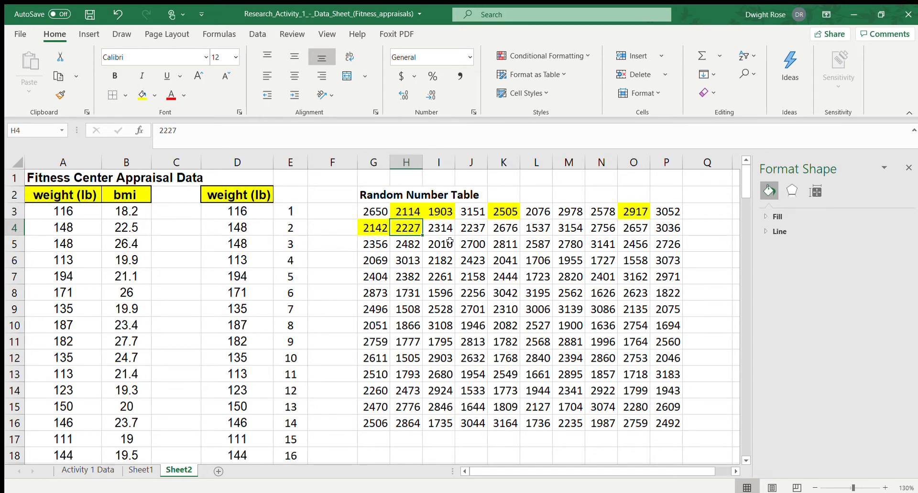
pyautogui.click(443, 228)
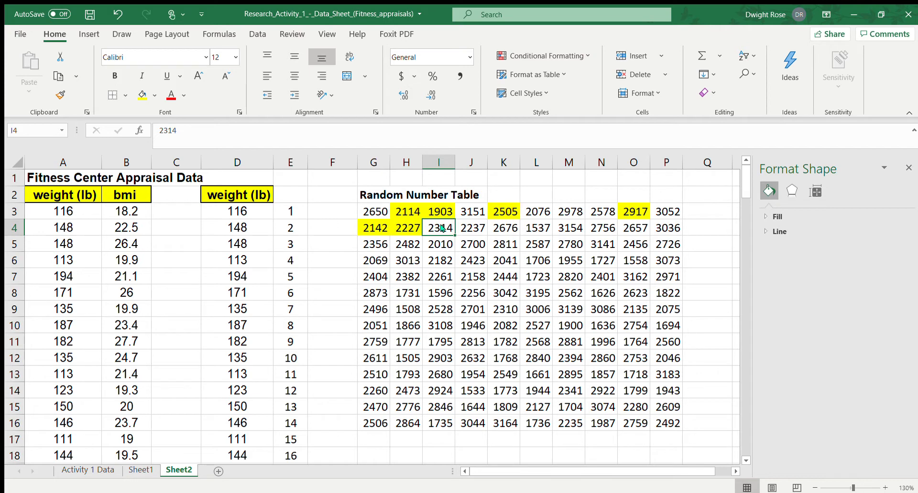
pyautogui.click(406, 209)
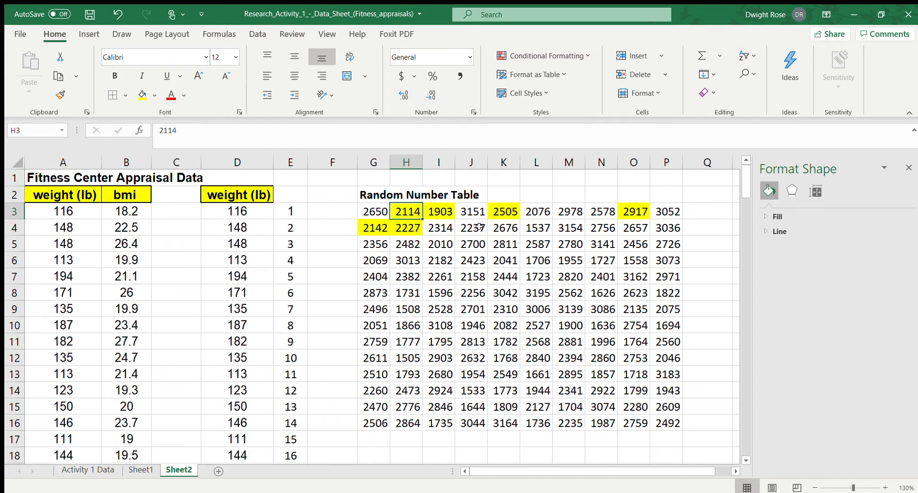
pyautogui.click(476, 228)
pyautogui.press('F4')
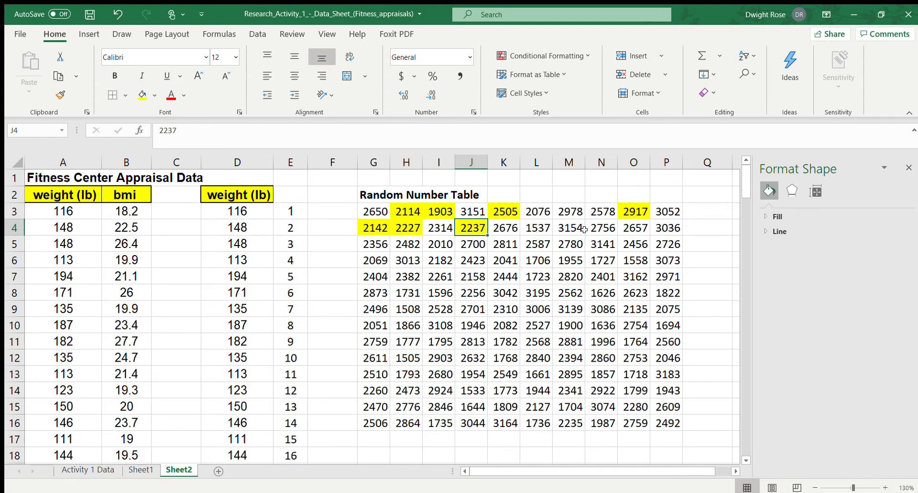
pyautogui.click(673, 228)
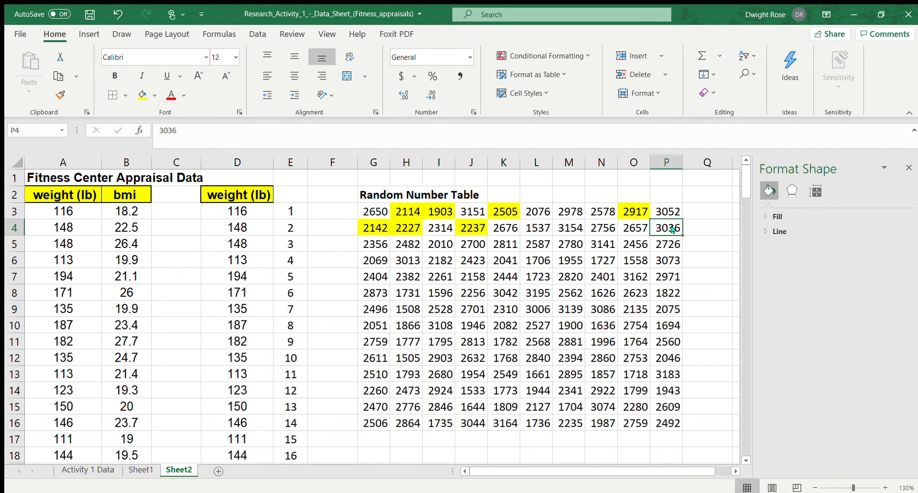
pyautogui.press('F4')
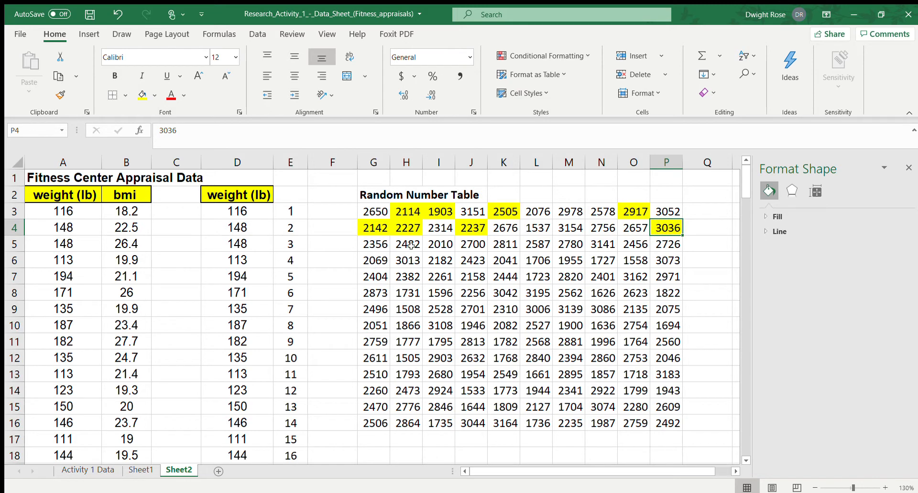
# Mark I5, K5, N5 and P5 in the random number table with yellow fill
pyautogui.click(440, 245)
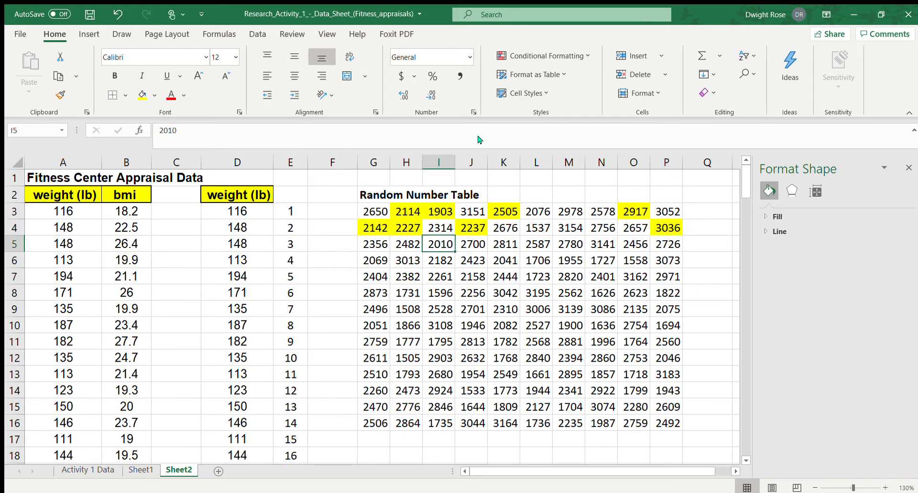
pyautogui.press('F4')
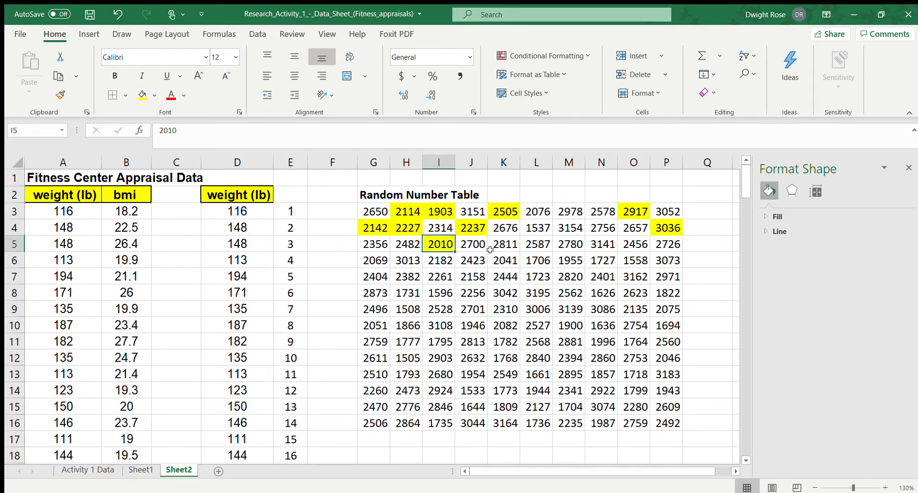
pyautogui.click(511, 244)
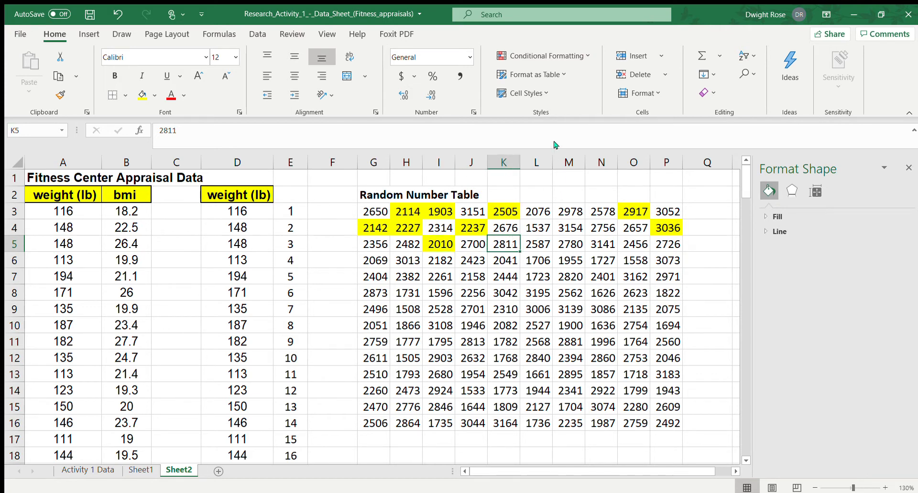
pyautogui.press('F4')
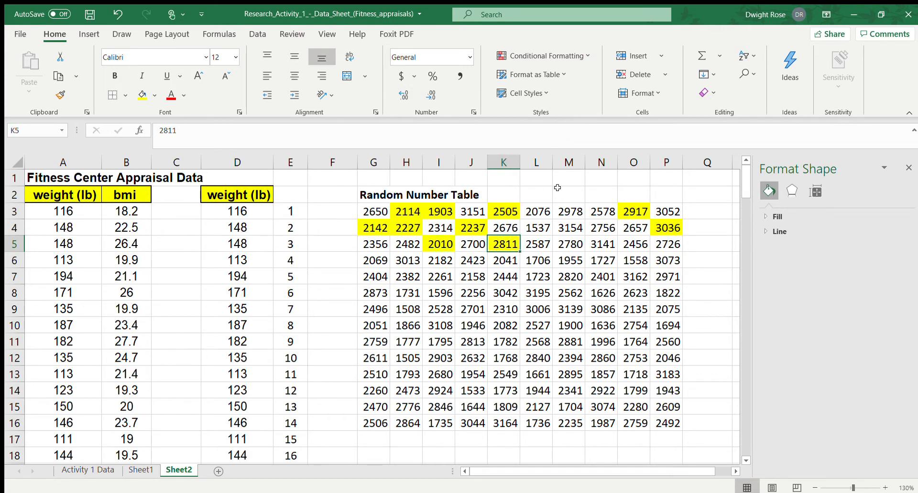
pyautogui.click(607, 246)
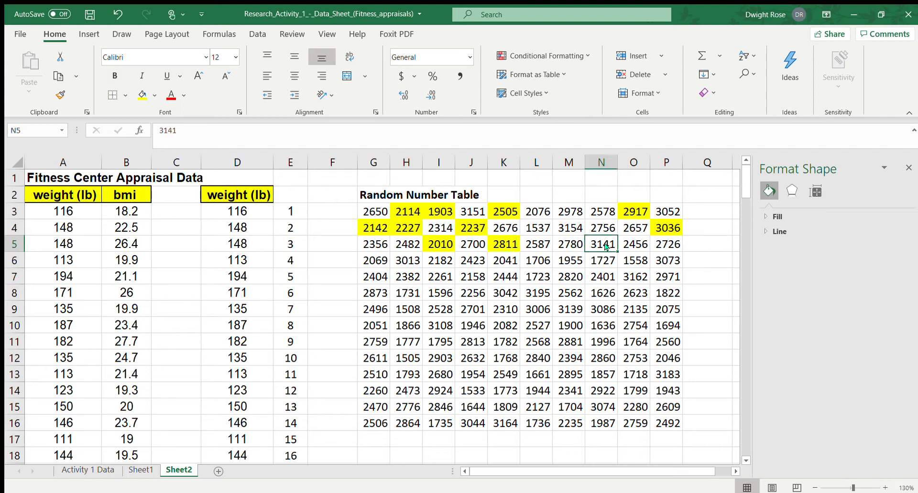
pyautogui.press('F4')
pyautogui.click(672, 244)
pyautogui.press('F4')
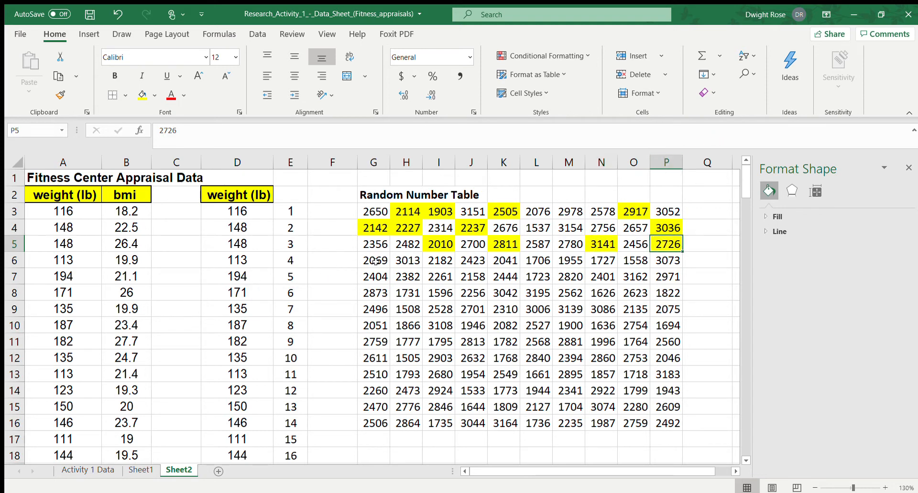
# Highlight H6 and J6 in yellow to complete the selection of random numbers
pyautogui.click(414, 261)
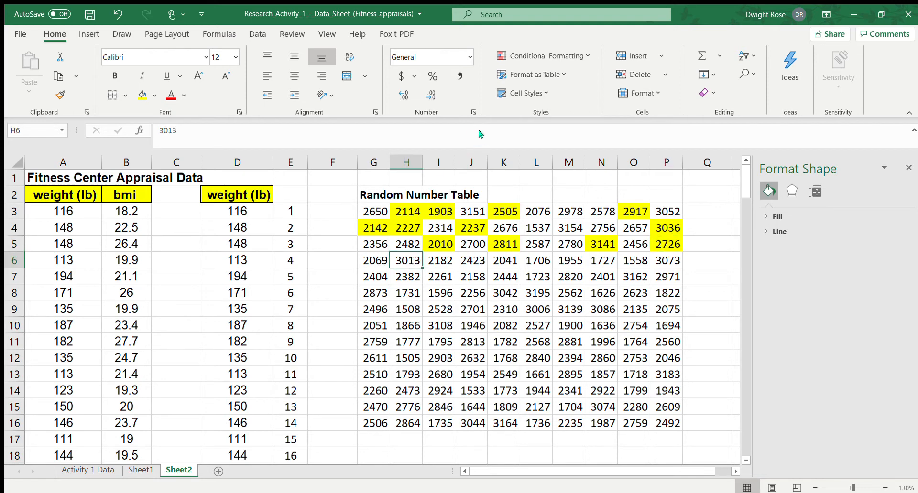
pyautogui.press('F4')
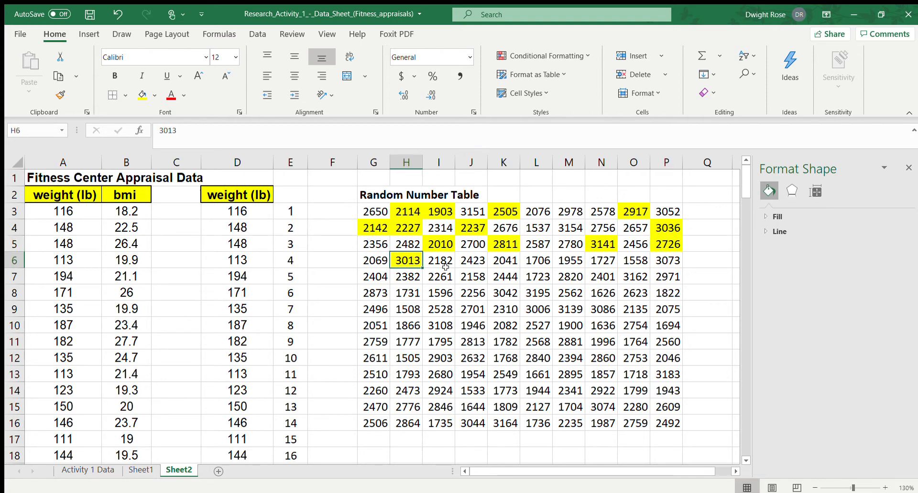
pyautogui.click(475, 263)
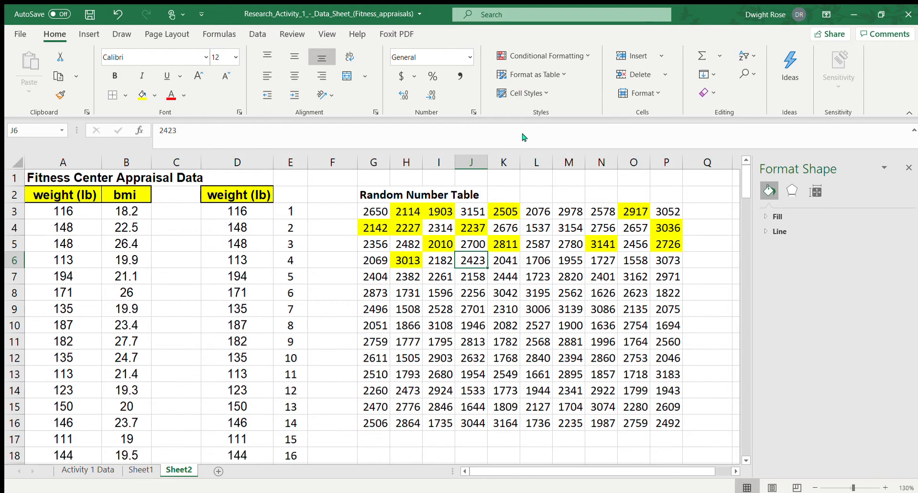
pyautogui.press('F4')
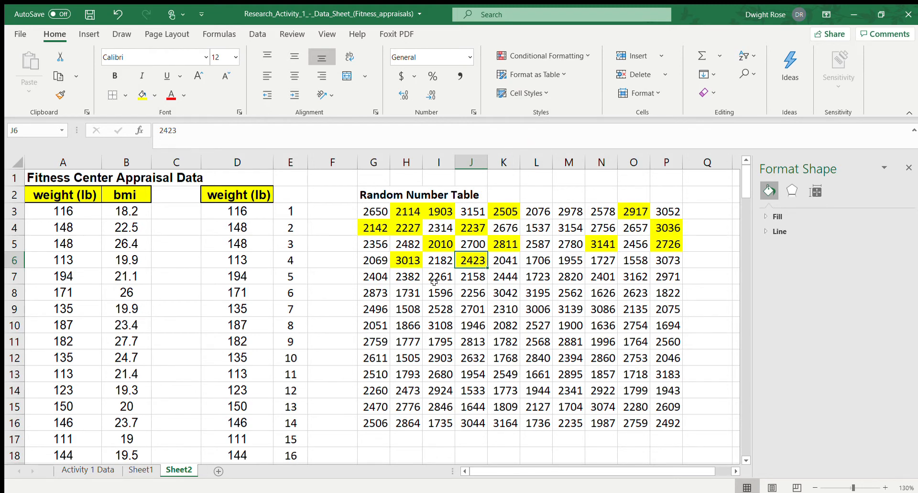
pyautogui.click(337, 296)
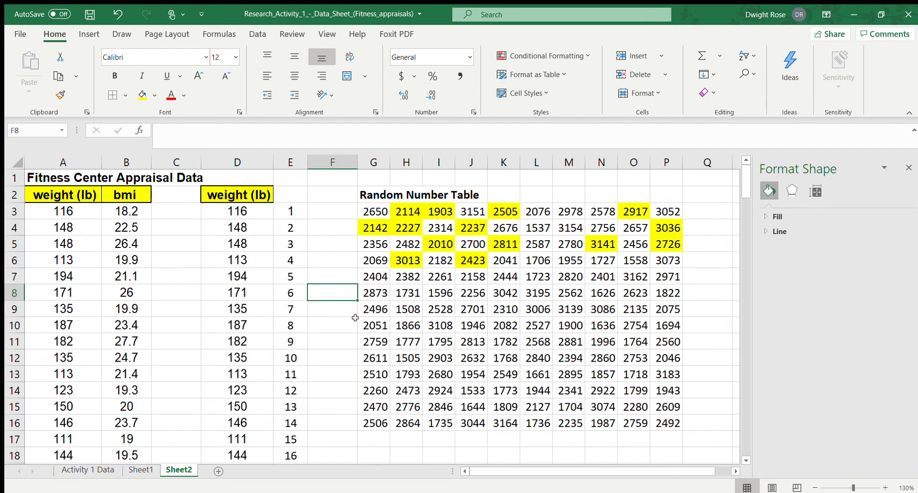
# Clear the unused random numbers in the range G8:P16
pyautogui.scroll(-3, 354, 318)
pyautogui.moveTo(375, 290); pyautogui.dragTo(654, 418)
pyautogui.press('Delete')
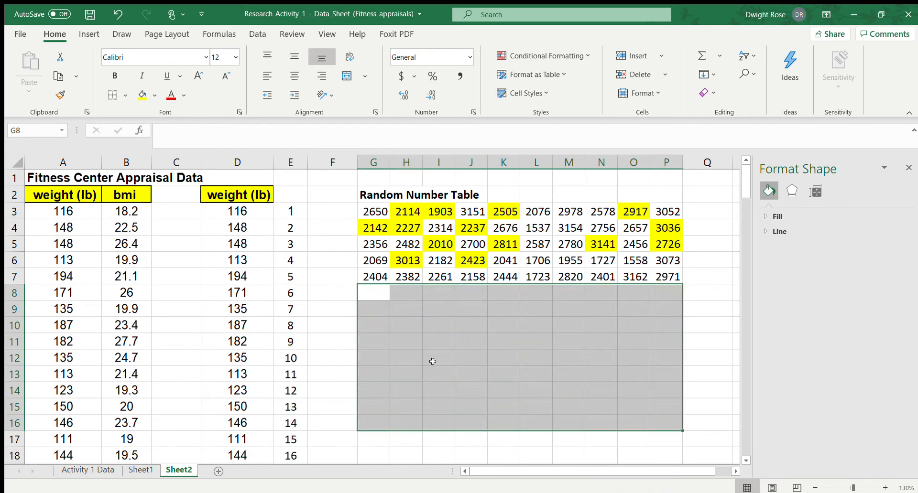
# Start a list of the selected item numbers below the random number table, entering 14, 3, 5 and 17 in G9:G12
pyautogui.click(377, 307)
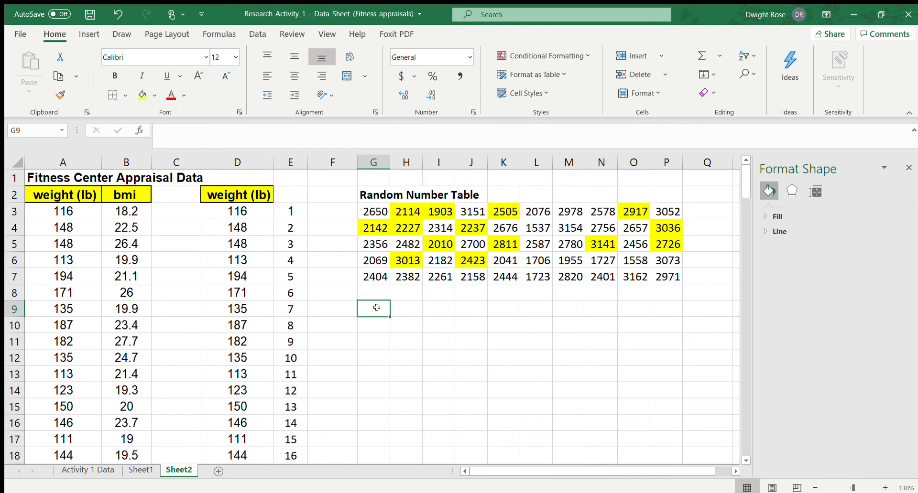
pyautogui.write('14')
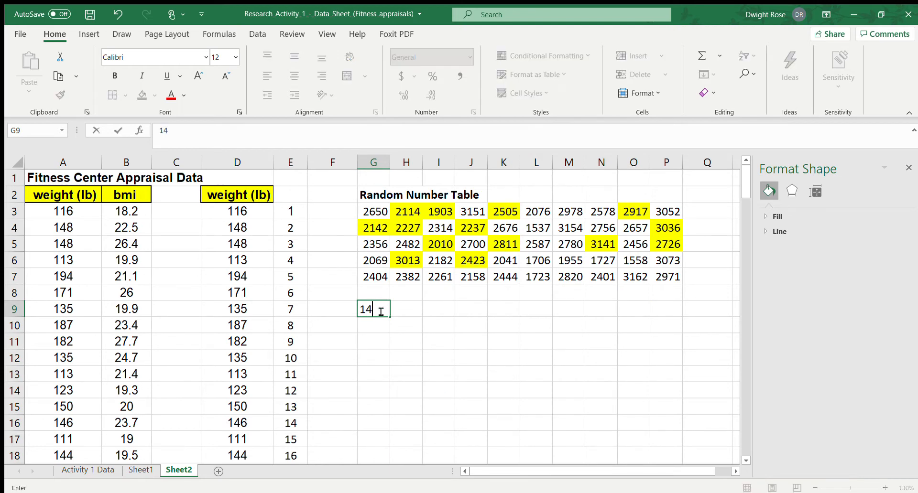
pyautogui.press('Return')
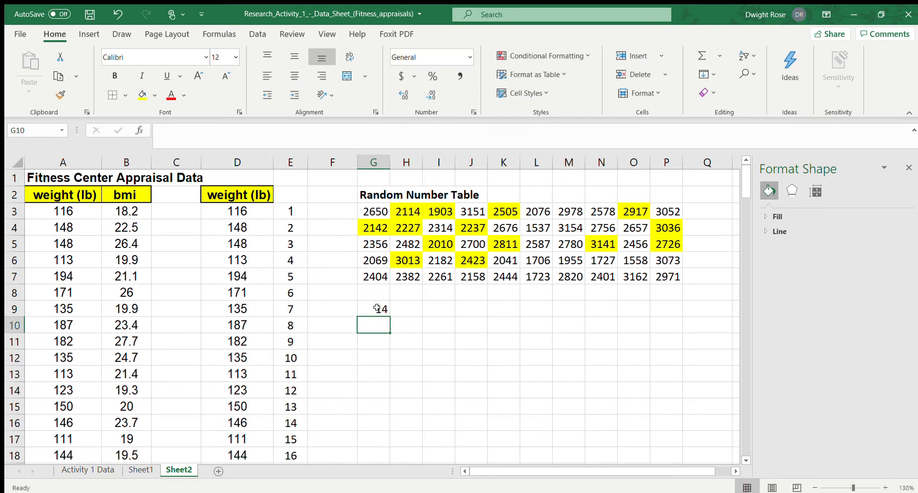
pyautogui.write('3')
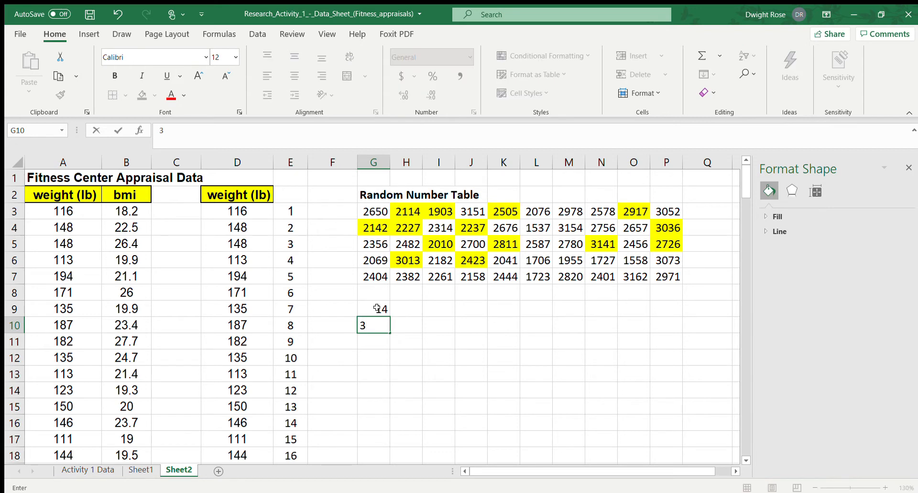
pyautogui.press('Return')
pyautogui.write('5')
pyautogui.press('Return')
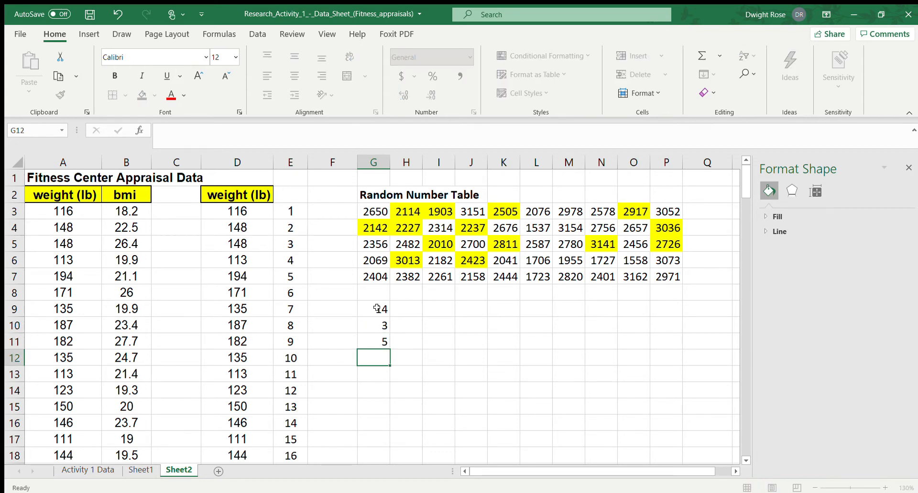
pyautogui.write('17')
pyautogui.press('Return')
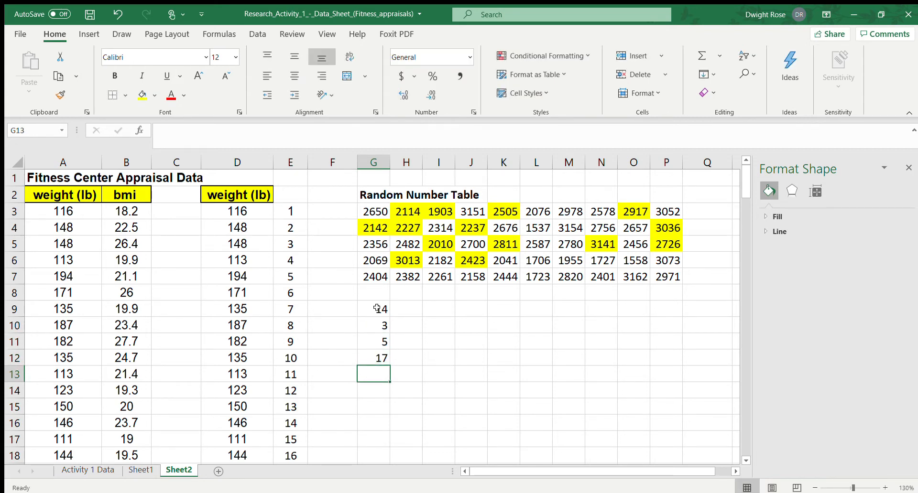
# Continue the item number list with 42, 27, 37 and 36 in G13:G16
pyautogui.write('42')
pyautogui.press('Return')
pyautogui.write('27')
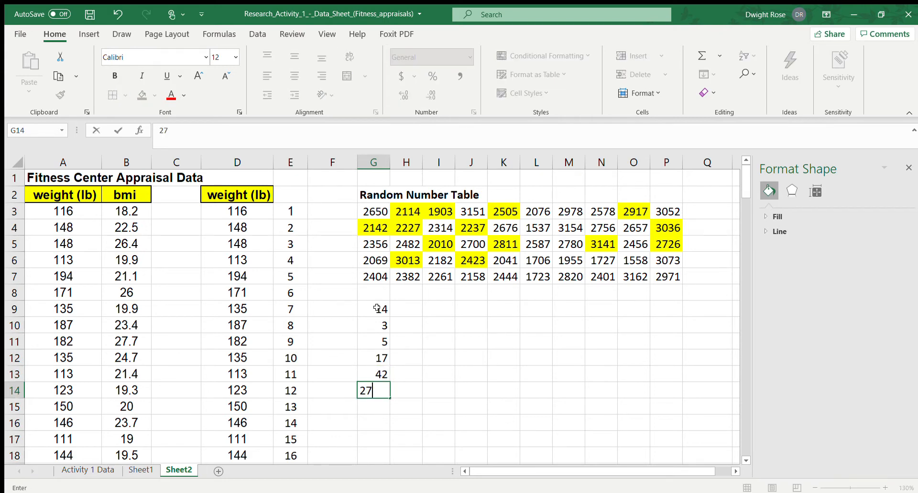
pyautogui.press('Return')
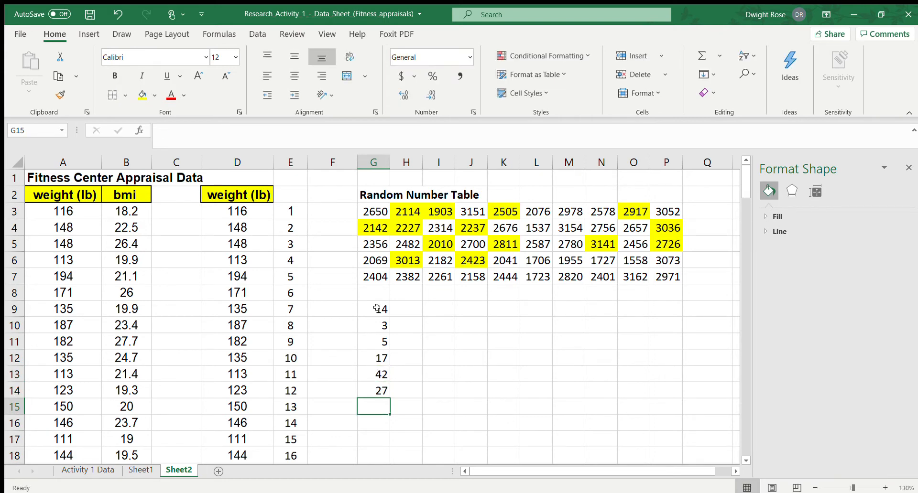
pyautogui.write('37')
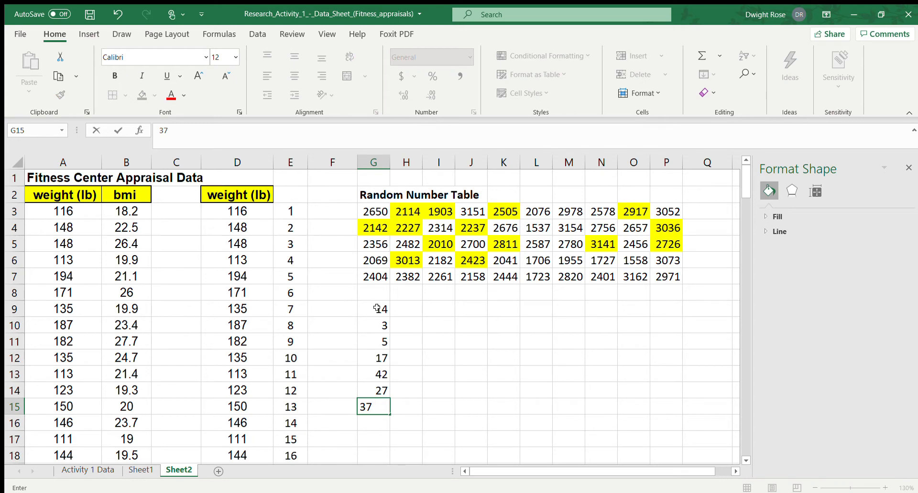
pyautogui.press('Return')
pyautogui.write('36')
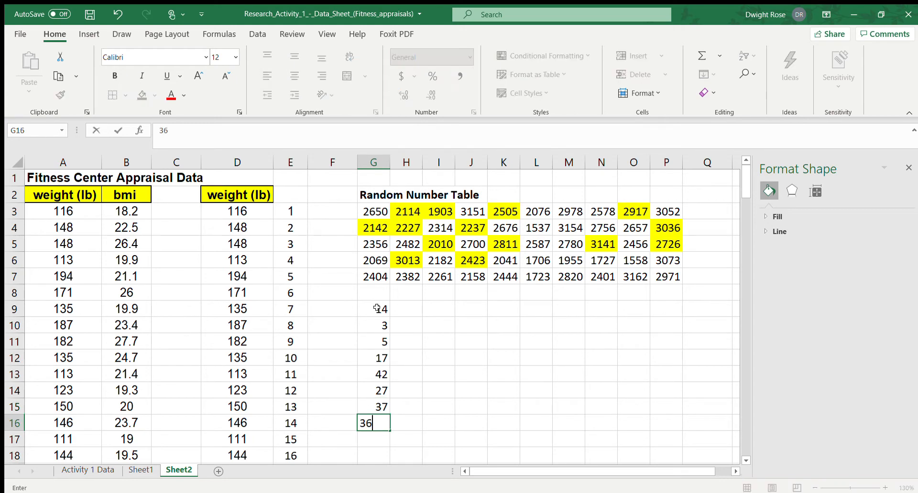
pyautogui.press('Return')
# Add item numbers 10, 11 and 41 to the list in G17:G19
pyautogui.write('10')
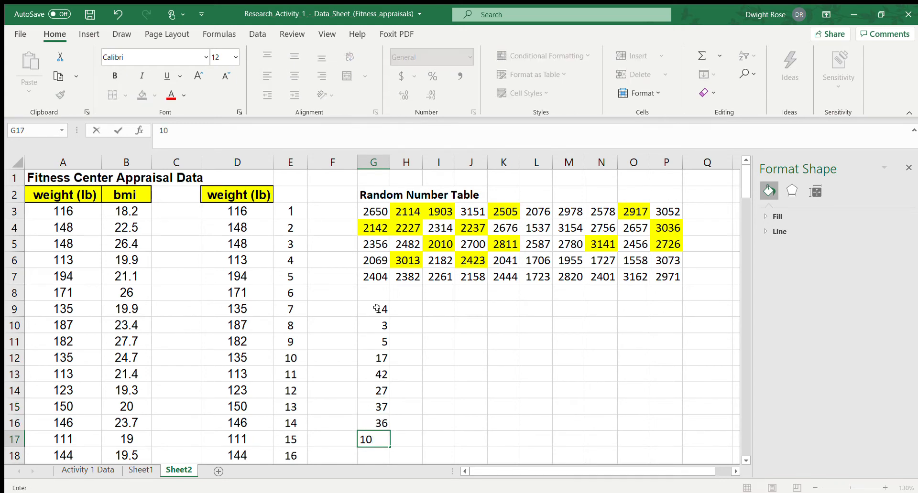
pyautogui.hotkey('ctrl', 'Return')
pyautogui.press('Return')
pyautogui.write('11')
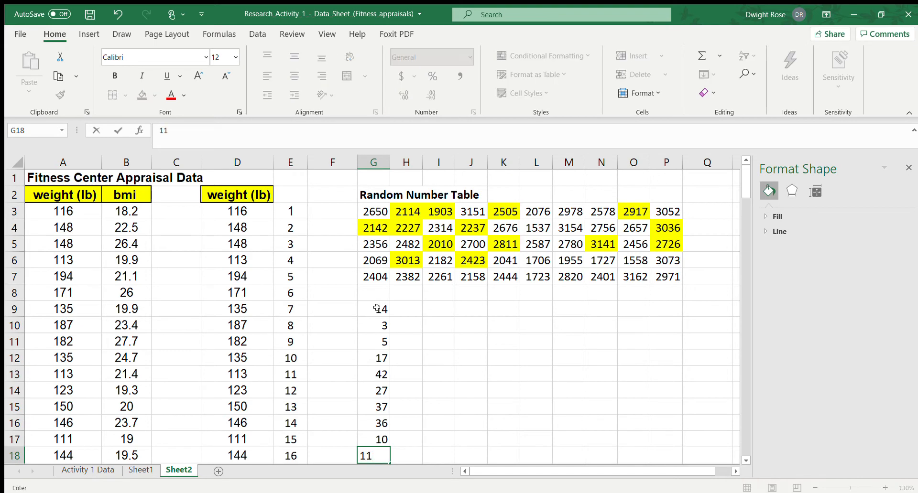
pyautogui.press('Return')
pyautogui.write('41')
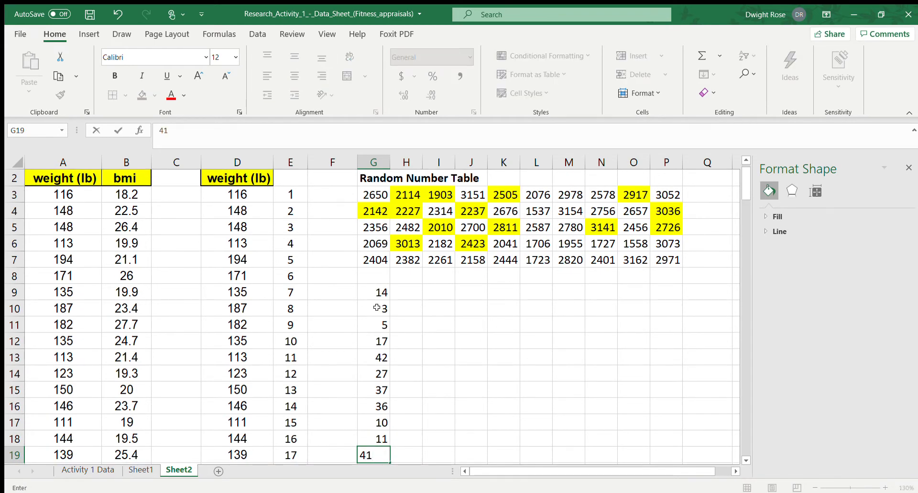
pyautogui.press('Return')
# Complete the item number list with 26, 13 and 23 in G20:G22
pyautogui.write('26')
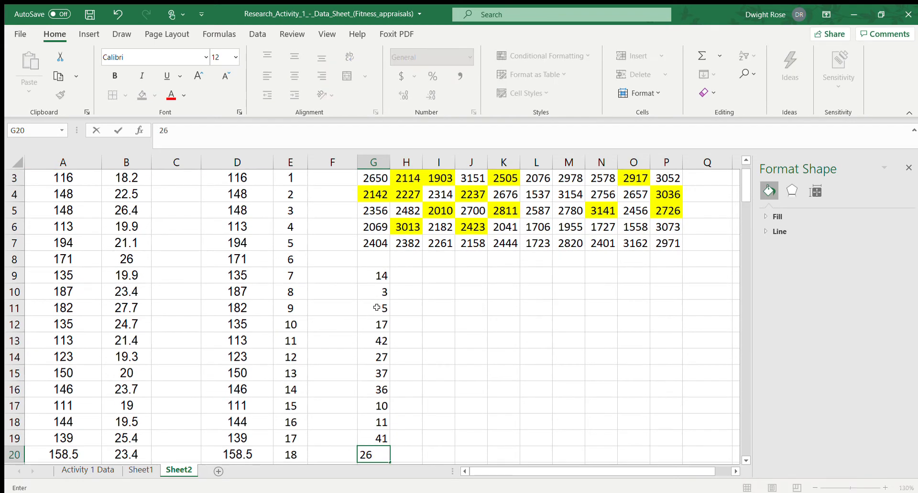
pyautogui.press('Return')
pyautogui.write('13')
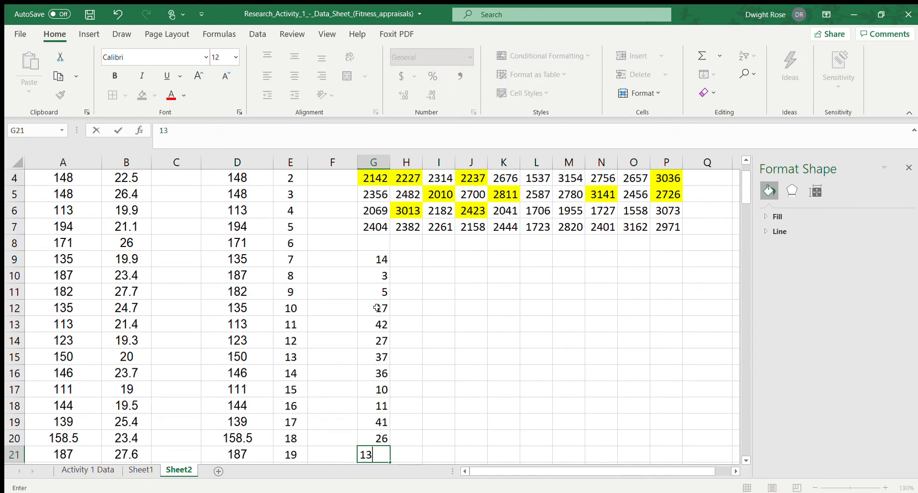
pyautogui.hotkey('ctrl', 'Return')
pyautogui.press('Return')
pyautogui.write('23')
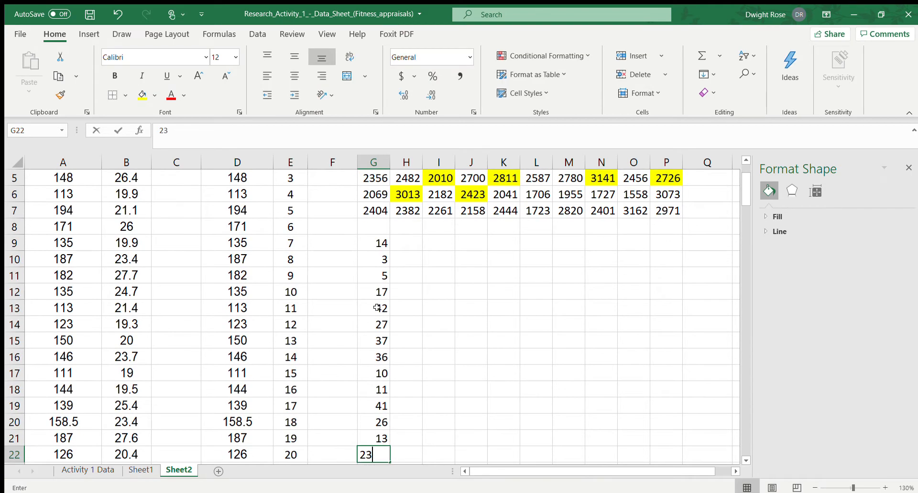
pyautogui.press('Return')
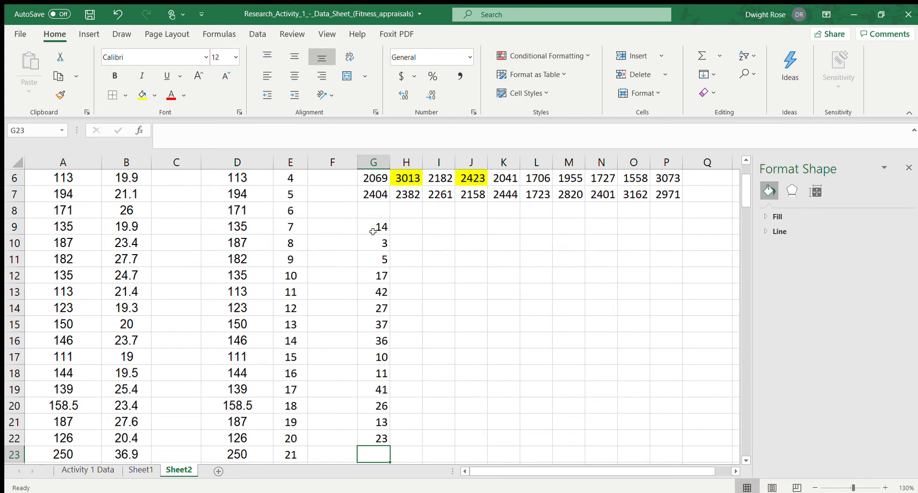
# Sort the item numbers in G9:G22 from smallest to largest
pyautogui.moveTo(373, 228); pyautogui.dragTo(383, 439)
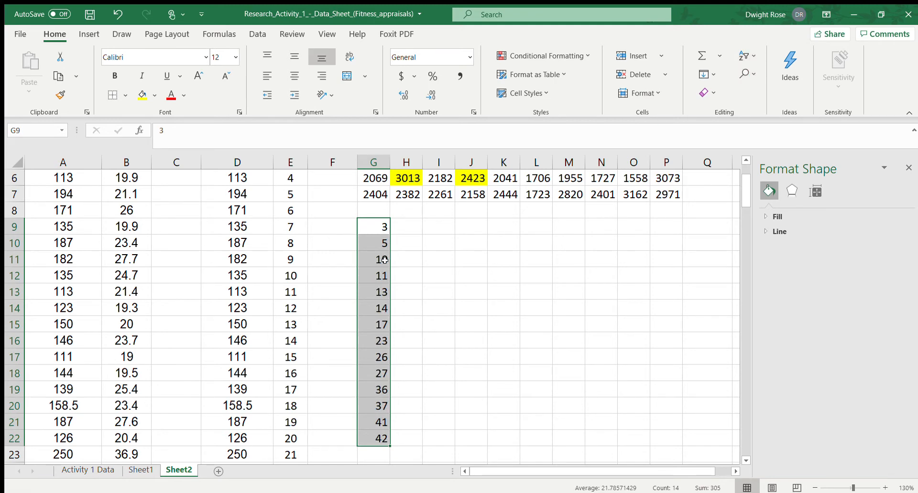
# Enter the weights for items 3 and 5, 148 and 194, beside their numbers in H9 and H10
pyautogui.click(401, 224)
pyautogui.scroll(1, 401, 224)
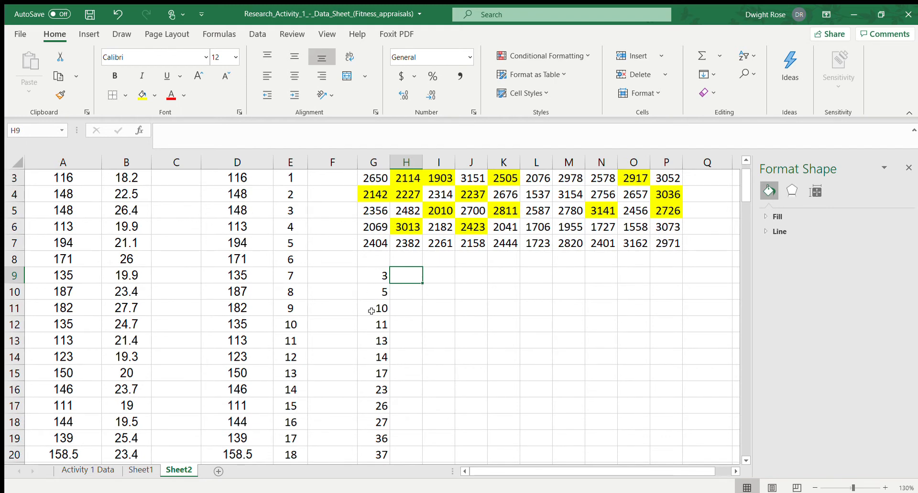
pyautogui.write('148')
pyautogui.press('Return')
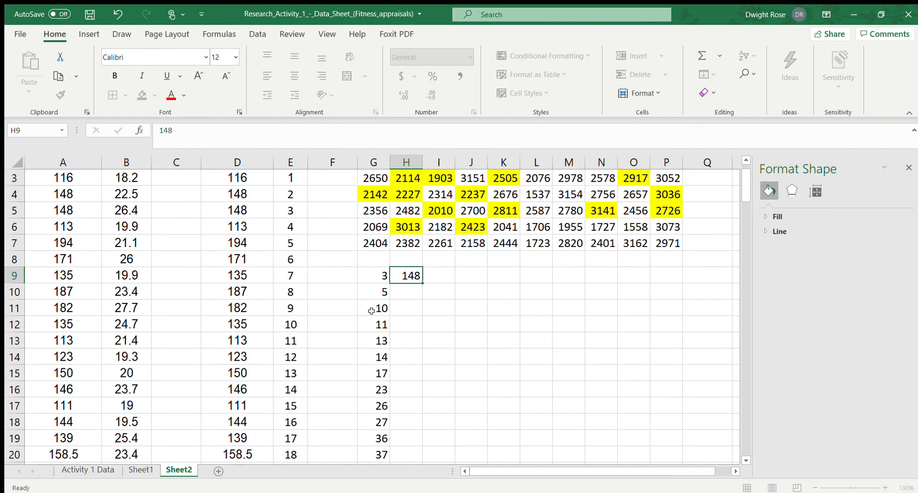
pyautogui.write('194')
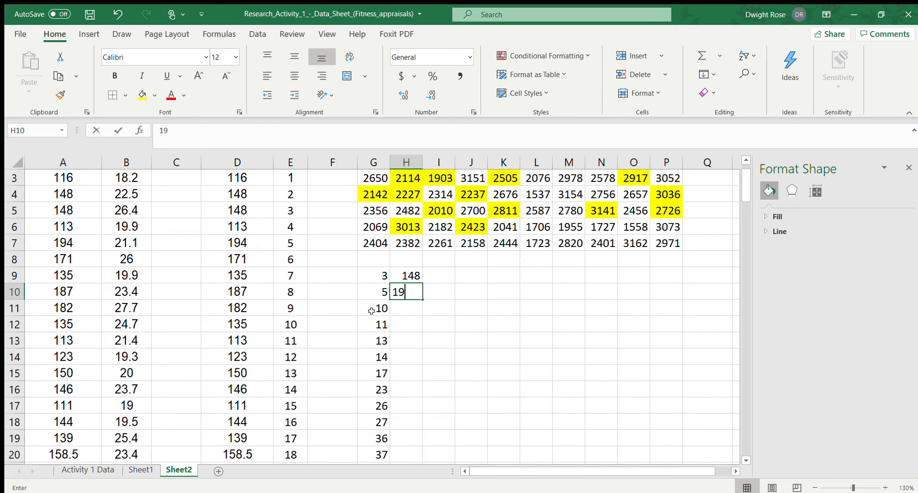
pyautogui.click(243, 240)
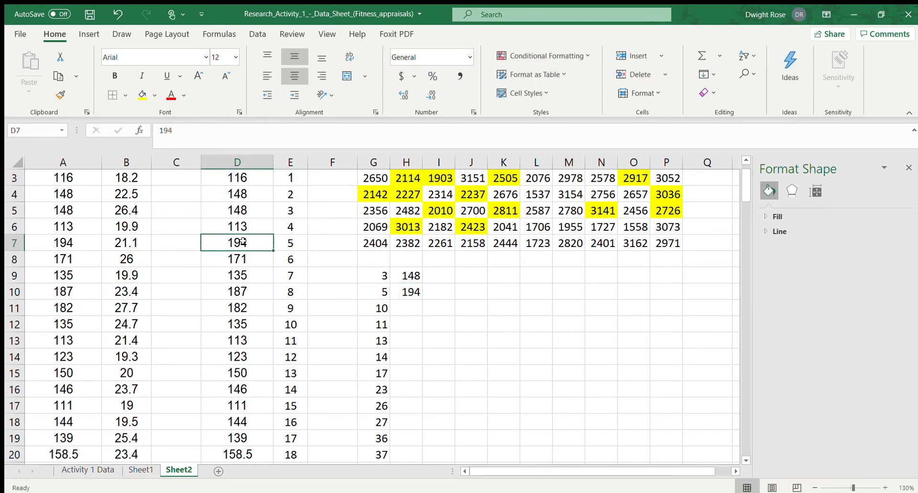
pyautogui.click(283, 243)
# Enter the weights for items 10, 11, 13 and 14 in H11:H14 as 135, 113, 150 and 146
pyautogui.click(414, 306)
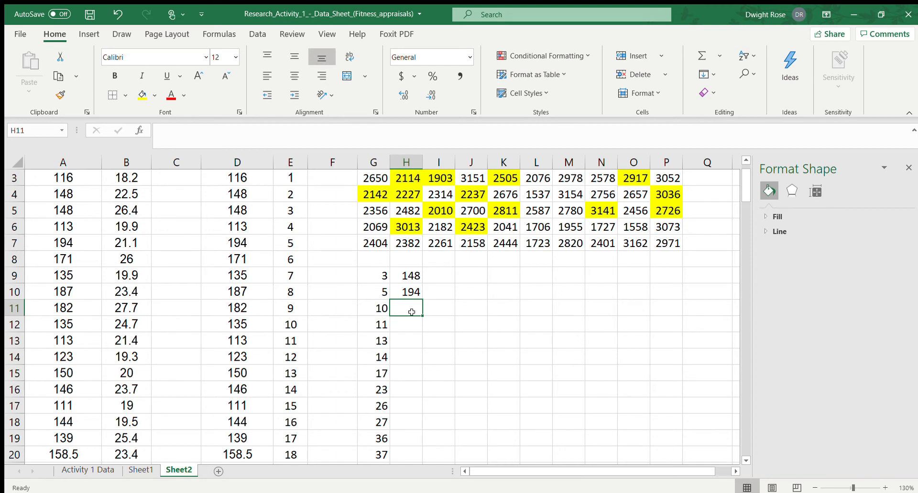
pyautogui.write('135')
pyautogui.press('Return')
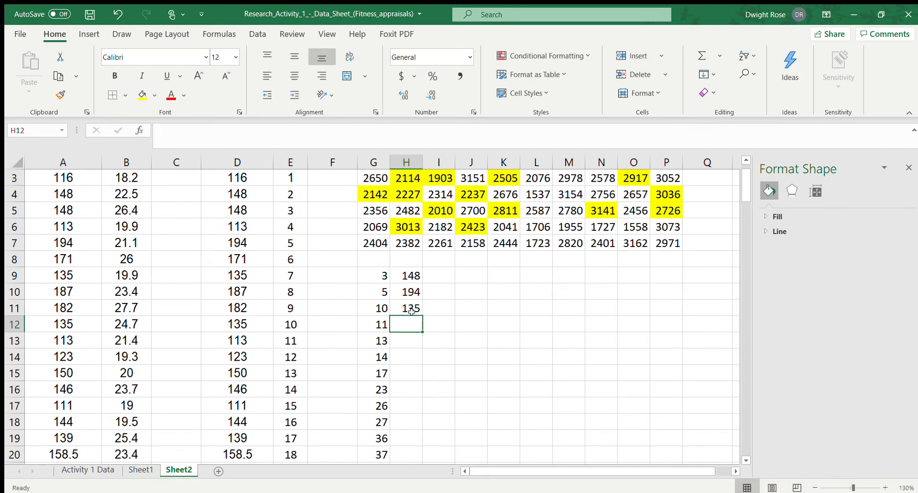
pyautogui.write('113')
pyautogui.press('Return')
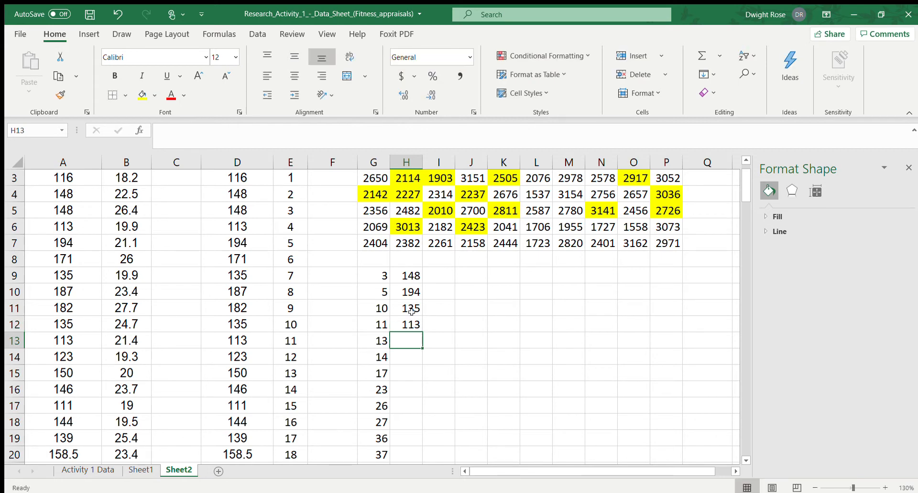
pyautogui.write('150')
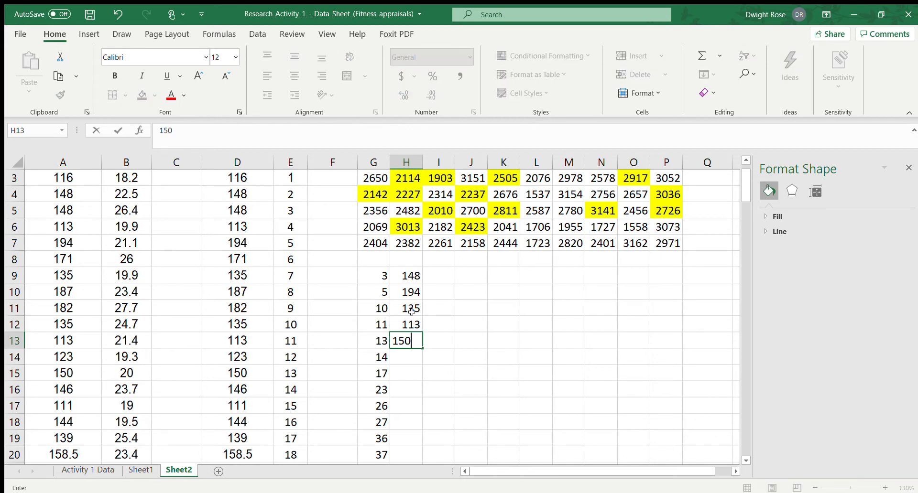
pyautogui.press('Return')
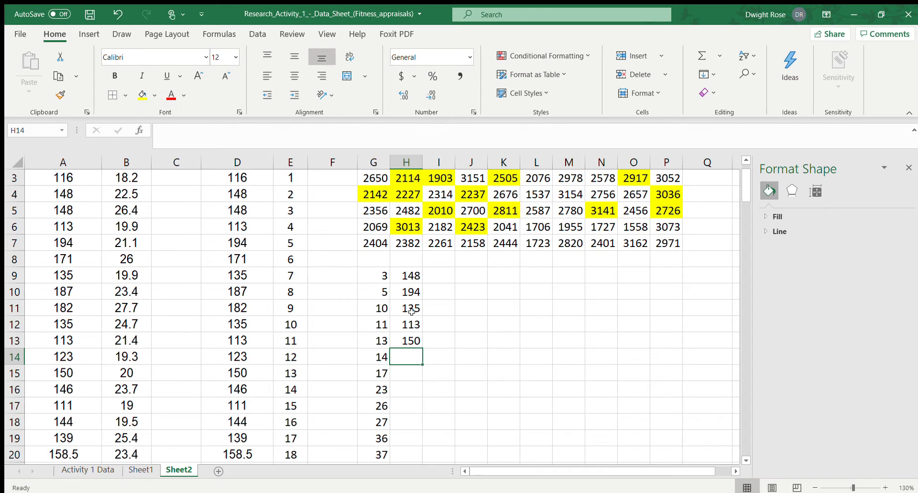
pyautogui.write('146')
pyautogui.press('Return')
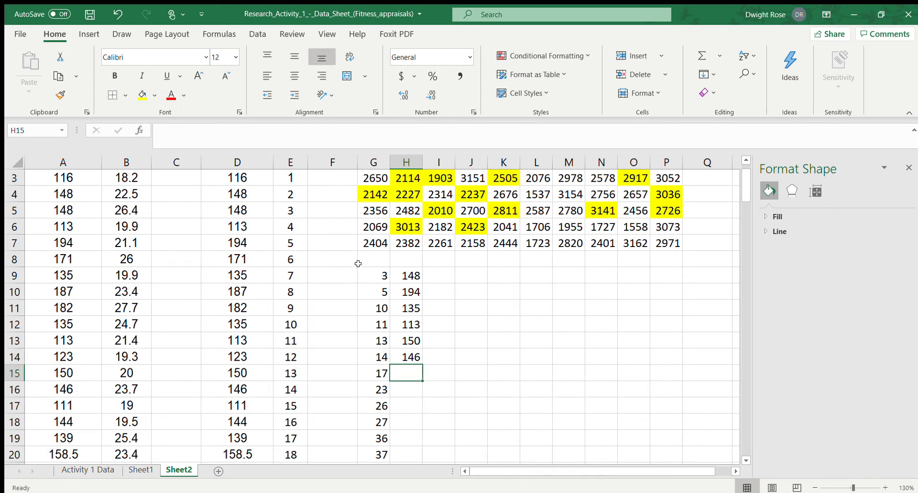
# Enter the weights for items 17 and 23, 139 and 126, in H15 and H16
pyautogui.scroll(-2, 357, 264)
pyautogui.scroll(-1, 357, 264)
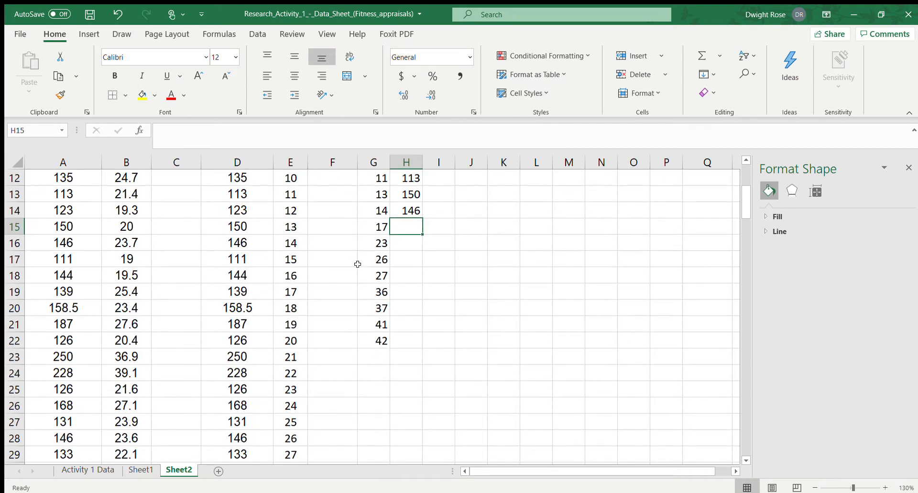
pyautogui.write('139')
pyautogui.press('Return')
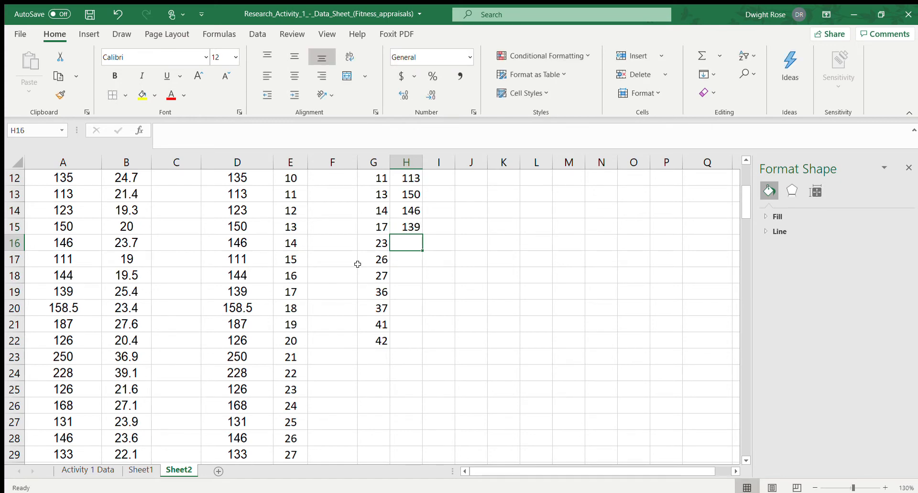
pyautogui.write('126')
pyautogui.press('Return')
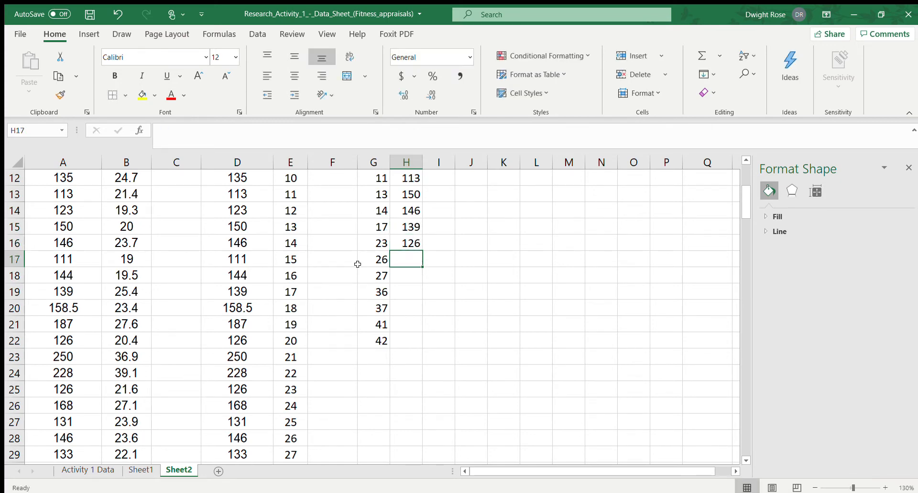
# Look up the weights for items 26 and 27 in column D and enter 146 and 133 in H17:H18
pyautogui.scroll(-2, 356, 277)
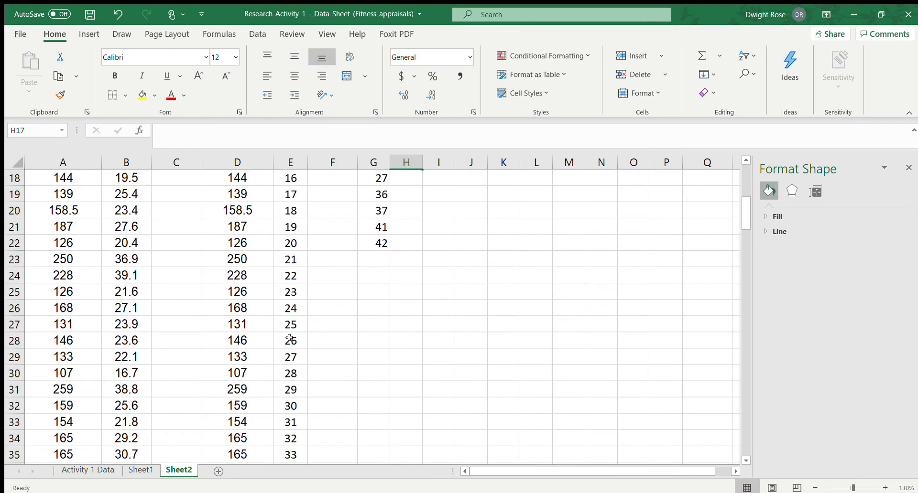
pyautogui.scroll(2, 333, 264)
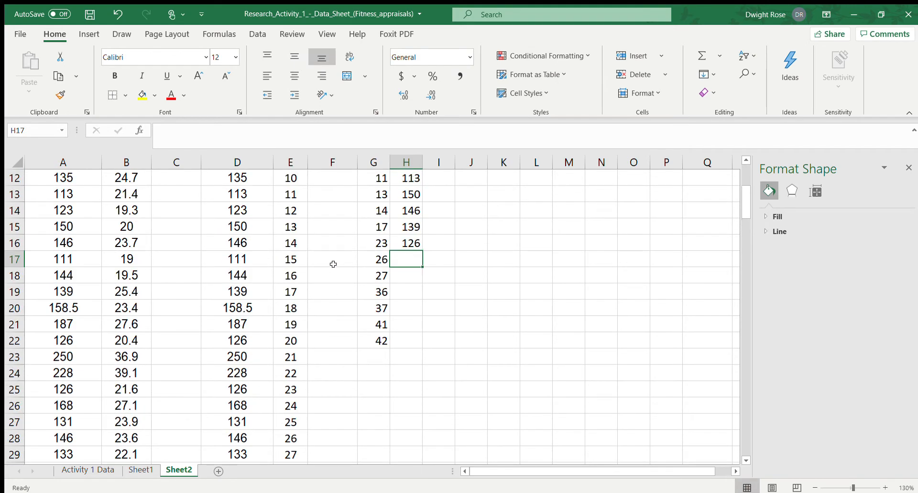
pyautogui.write('146')
pyautogui.press('Return')
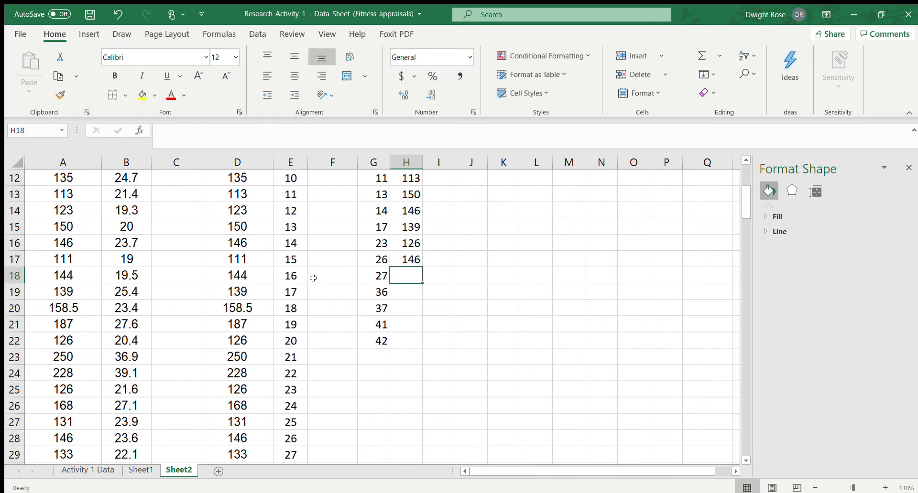
pyautogui.write('133')
pyautogui.press('Return')
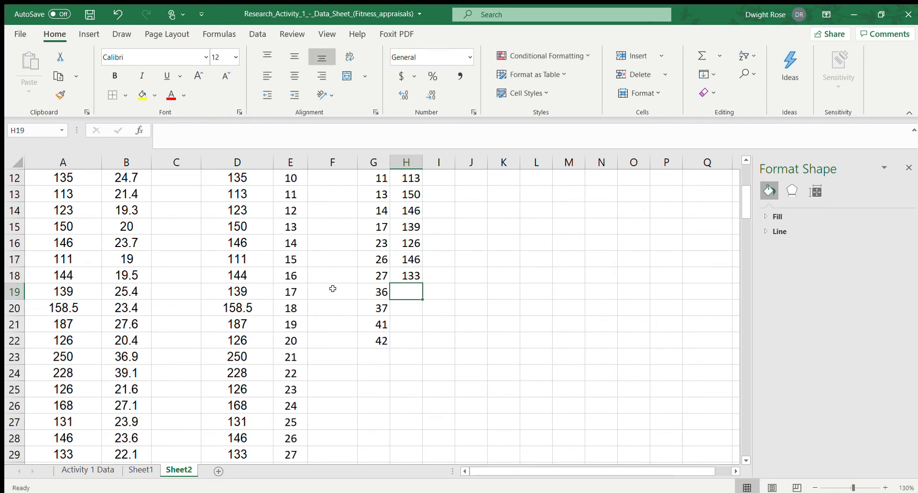
# Look up the weights for items 36 and 37 in column D and enter 248 and 126 in H19:H20
pyautogui.scroll(-3, 333, 289)
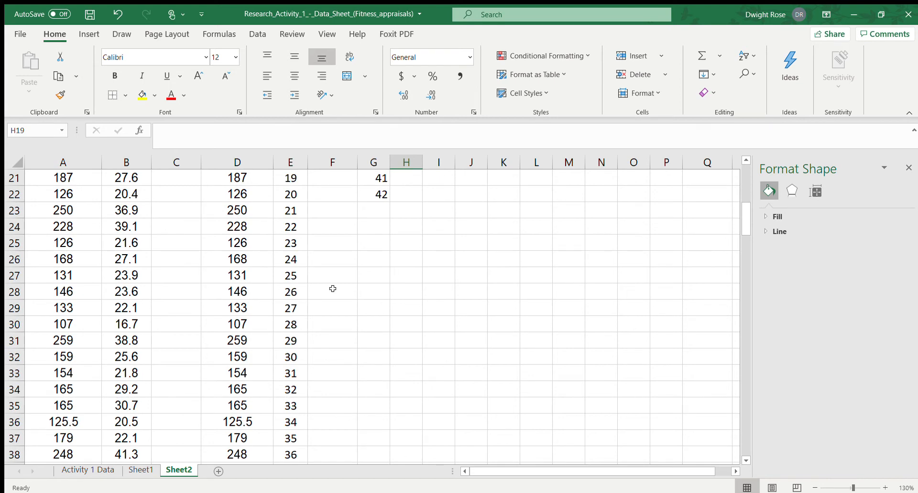
pyautogui.scroll(-1, 333, 288)
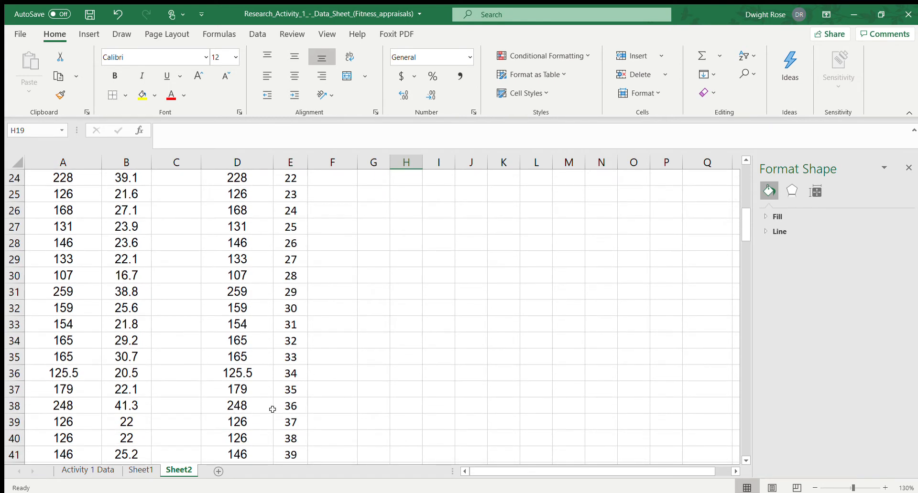
pyautogui.write('248')
pyautogui.press('Return')
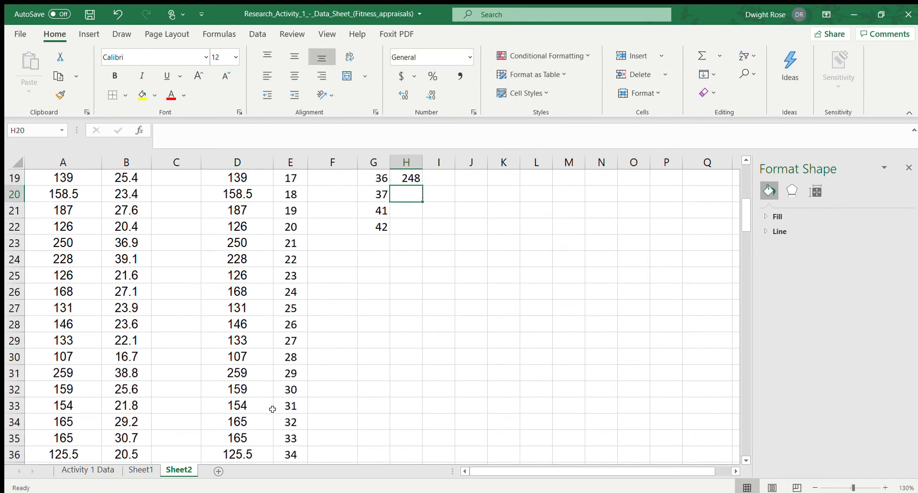
pyautogui.scroll(-2, 273, 410)
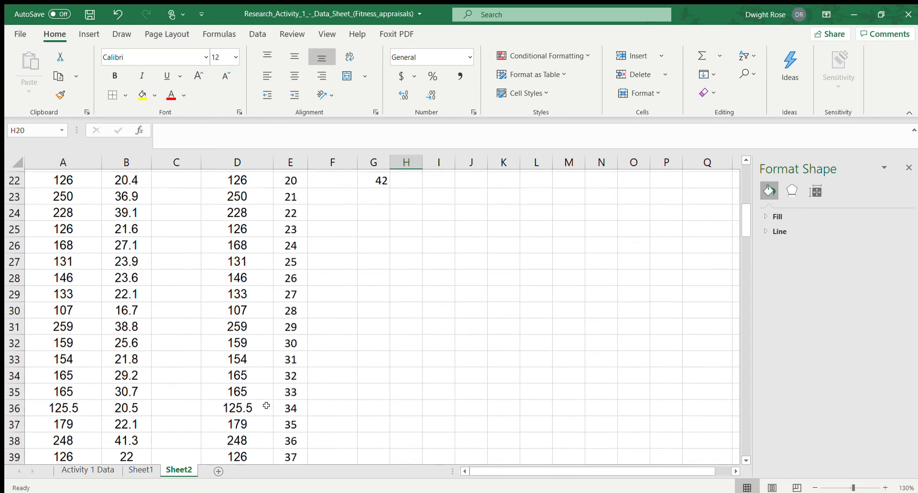
pyautogui.write('126')
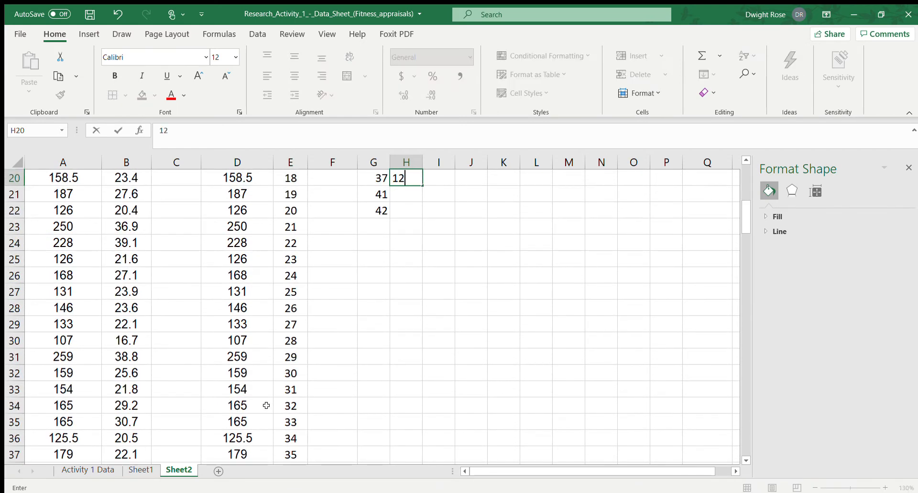
pyautogui.press('Return')
# Look up the weights for items 41 and 42 in column D and enter 163.5 and 131 in H21:H22
pyautogui.scroll(-3, 262, 427)
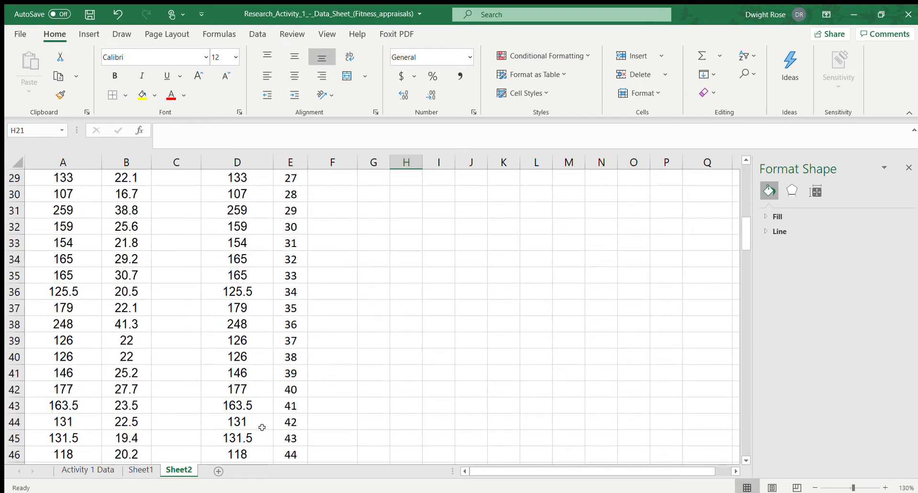
pyautogui.write('163.5')
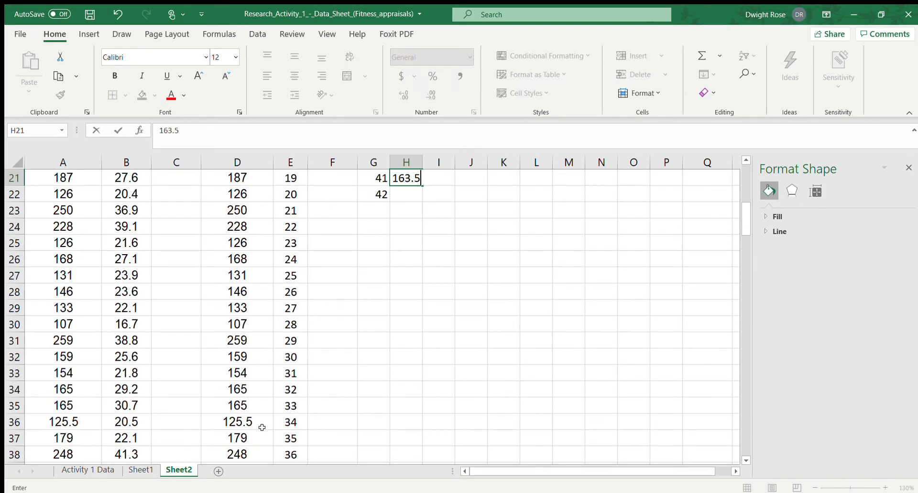
pyautogui.press('Return')
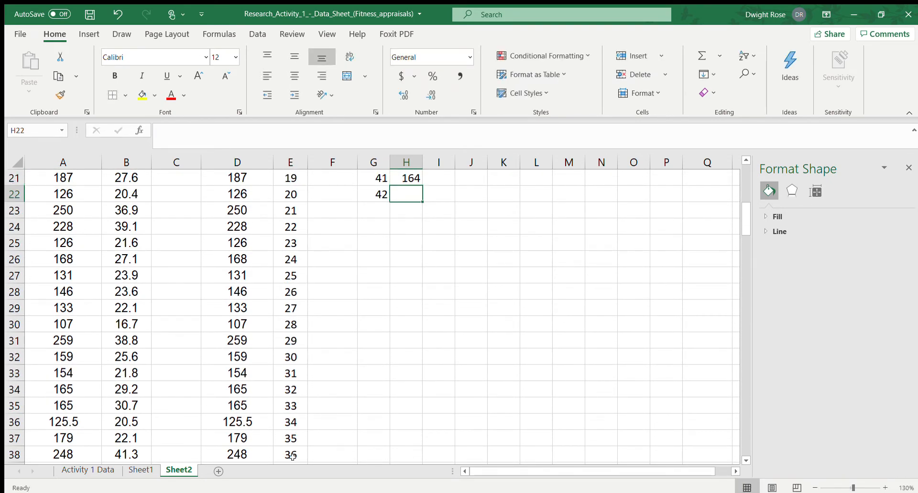
pyautogui.scroll(-2, 268, 435)
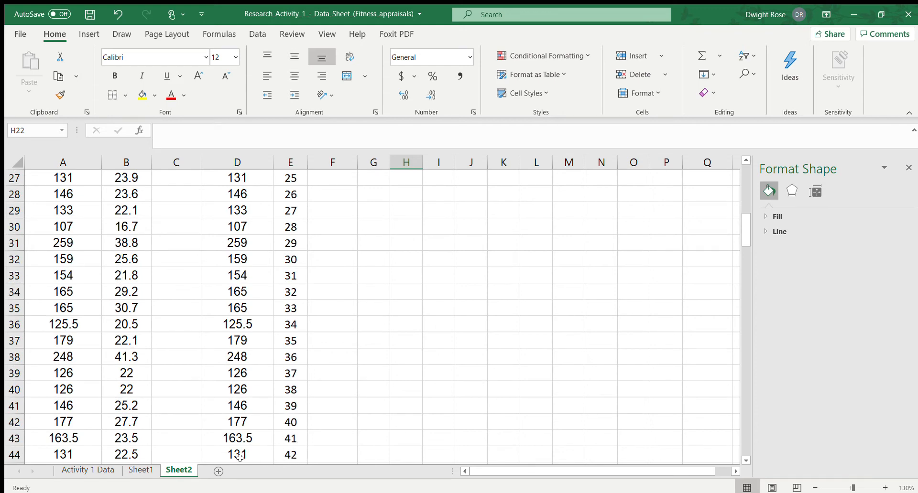
pyautogui.scroll(3, 316, 343)
pyautogui.write('131')
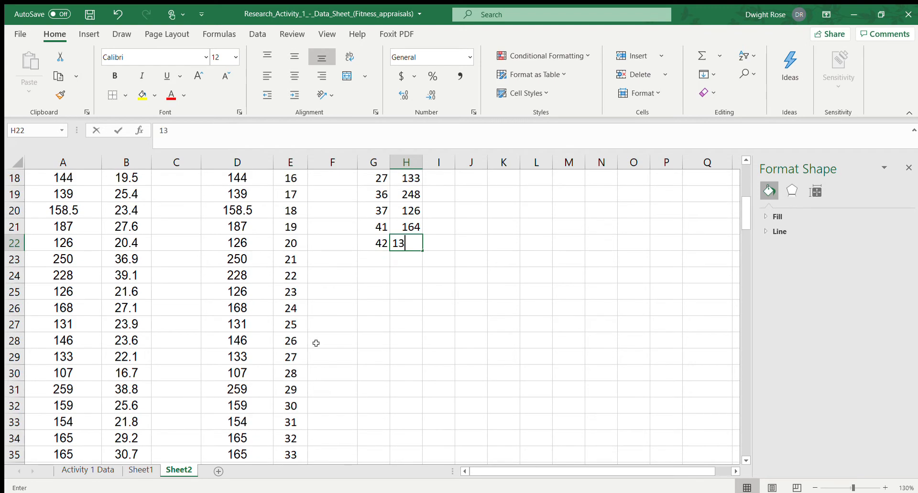
pyautogui.press('Return')
# Add the heading Sample in H8 above the list of sampled weights
pyautogui.scroll(4, 463, 311)
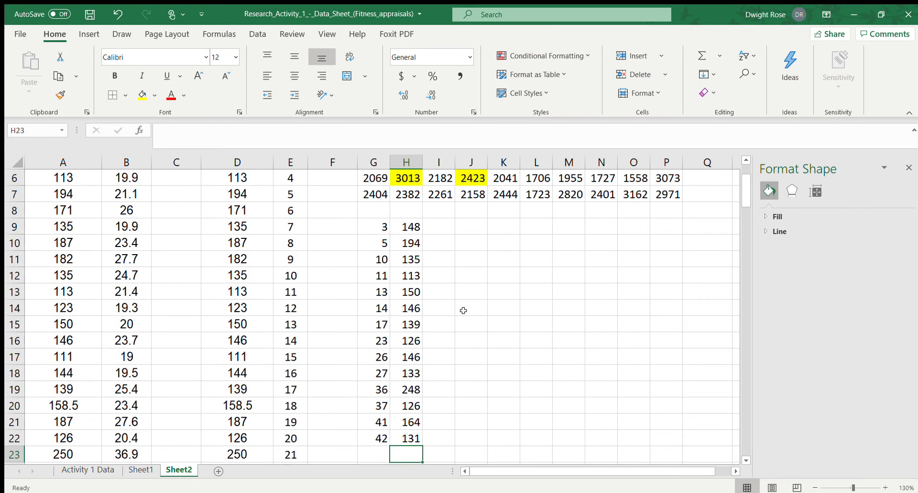
pyautogui.click(406, 210)
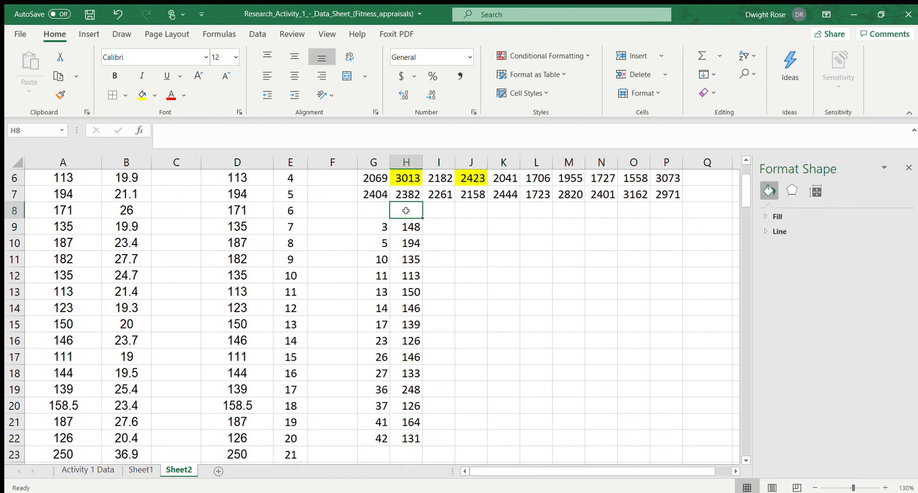
pyautogui.write('Sample')
pyautogui.press('Return')
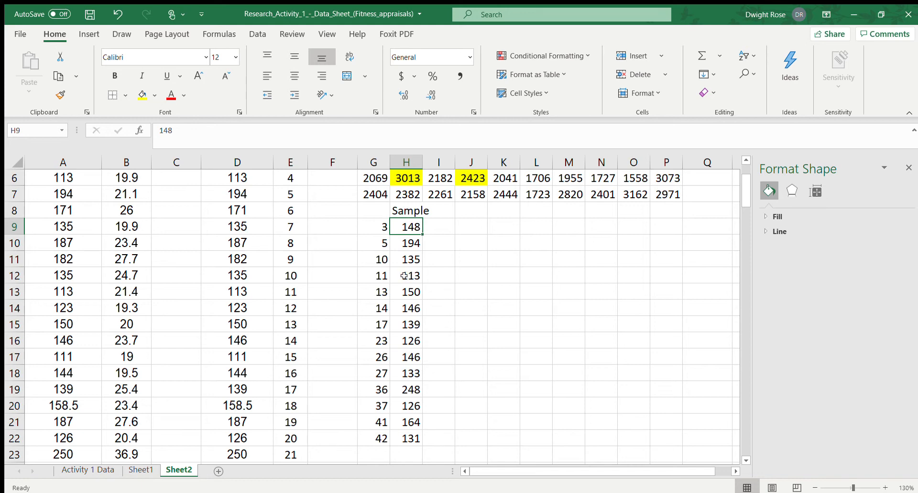
# Label J9 as Mean and calculate the average of the sampled weights H9:H22 in K9
pyautogui.click(465, 233)
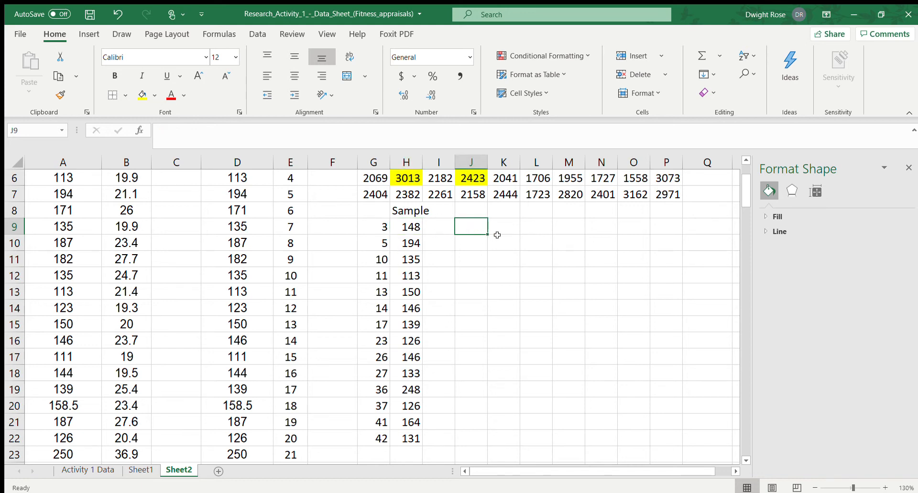
pyautogui.write('Mean')
pyautogui.press('Tab')
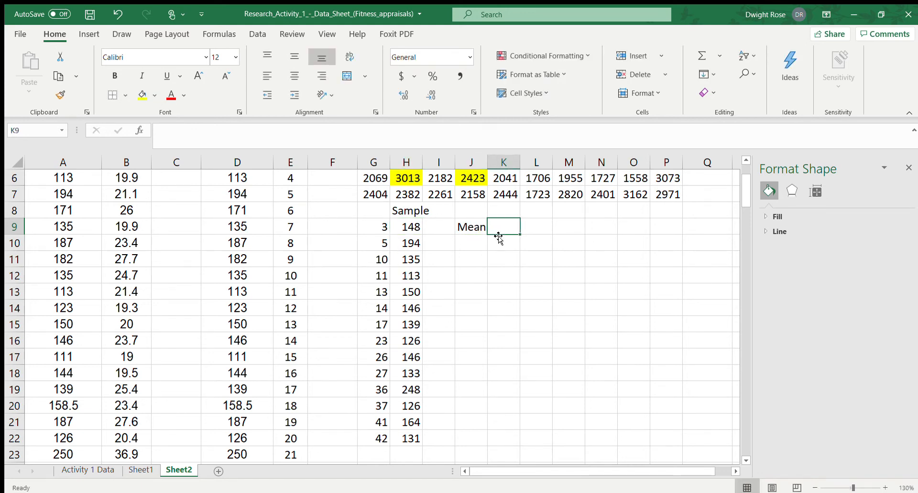
pyautogui.write('=aver')
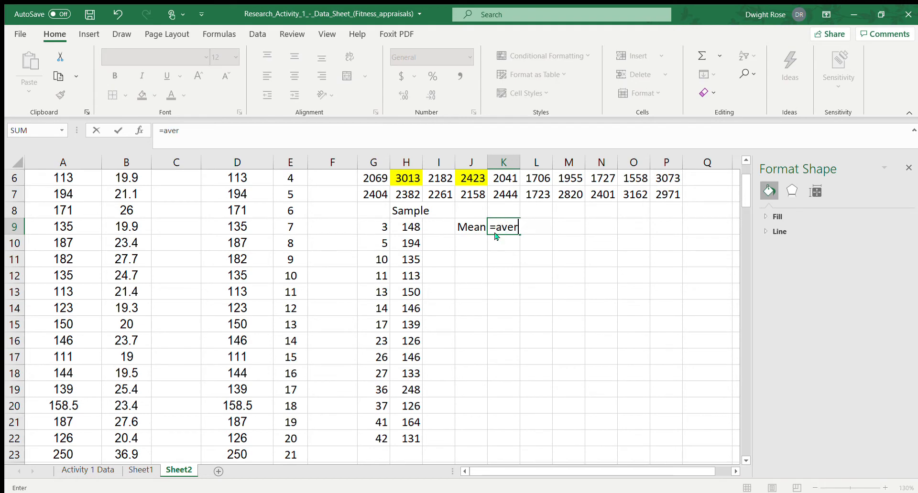
pyautogui.write('age(')
pyautogui.click(416, 227)
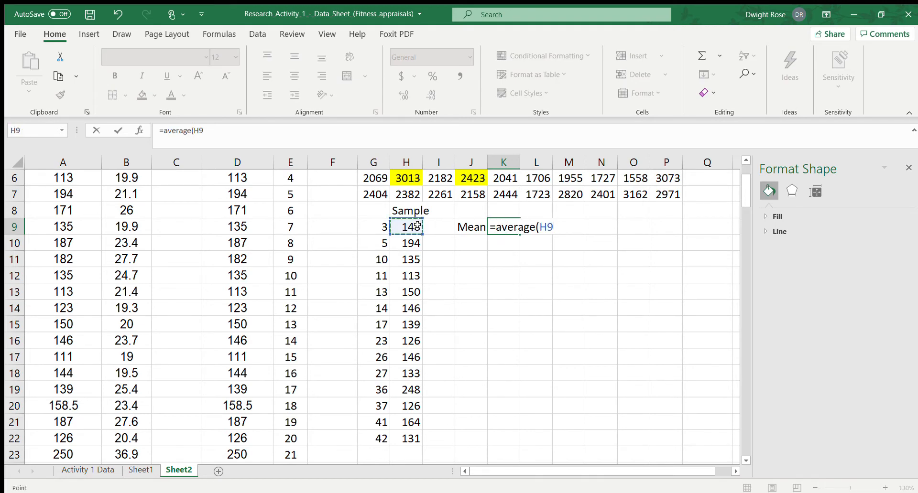
pyautogui.hotkey('ctrl', 'shift', 'Down')
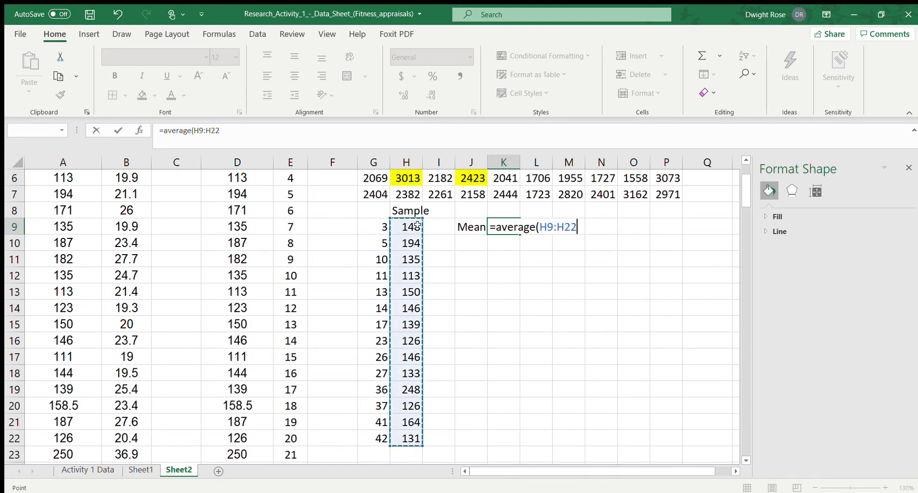
pyautogui.press('Return')
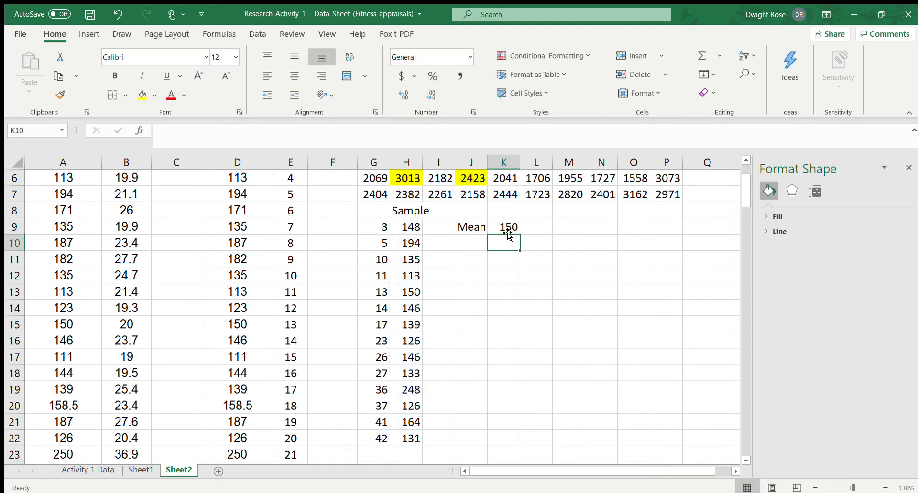
# Add the headings Sample in K8 and Population in L8, and fit column K's width to its contents
pyautogui.click(509, 211)
pyautogui.write('Sample')
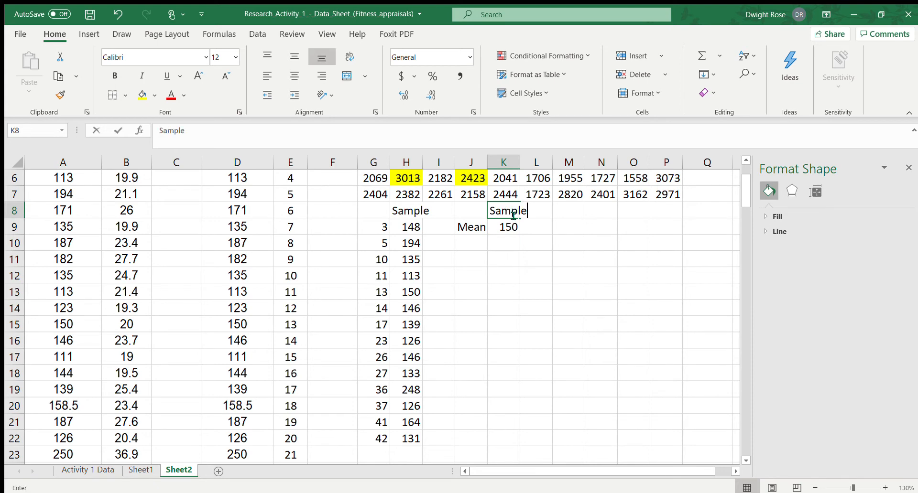
pyautogui.press('Return')
pyautogui.press('Up')
pyautogui.press('Right')
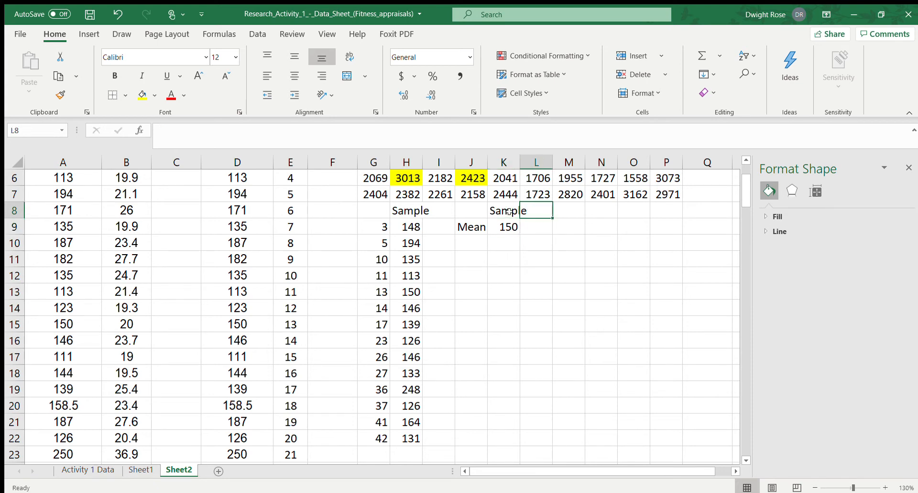
pyautogui.write('Popu')
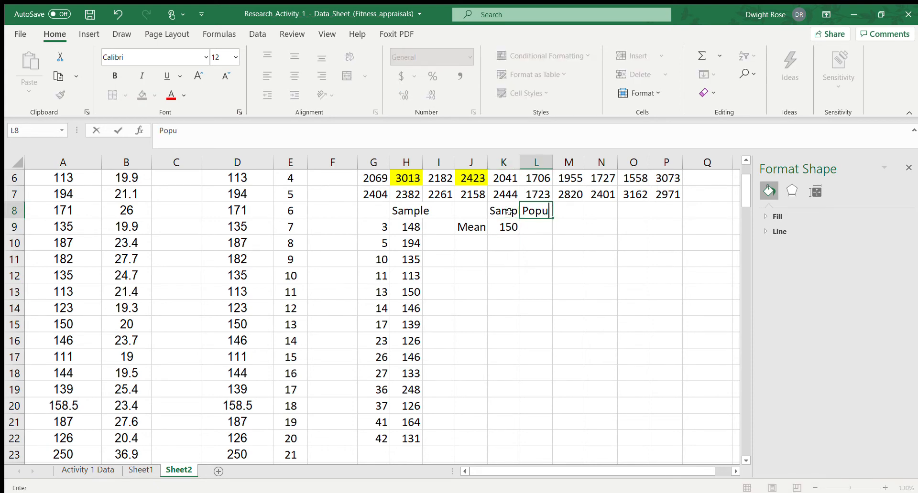
pyautogui.write('lation')
pyautogui.press('Return')
pyautogui.press('Up')
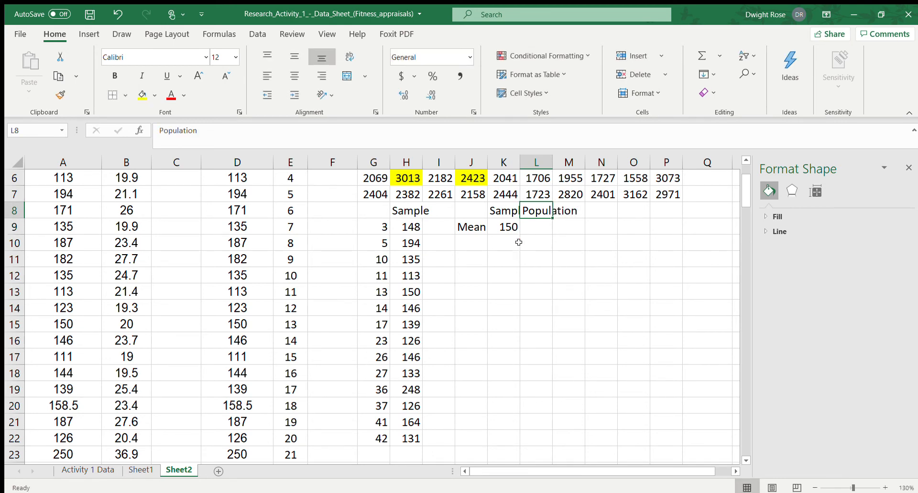
pyautogui.doubleClick(519, 166)
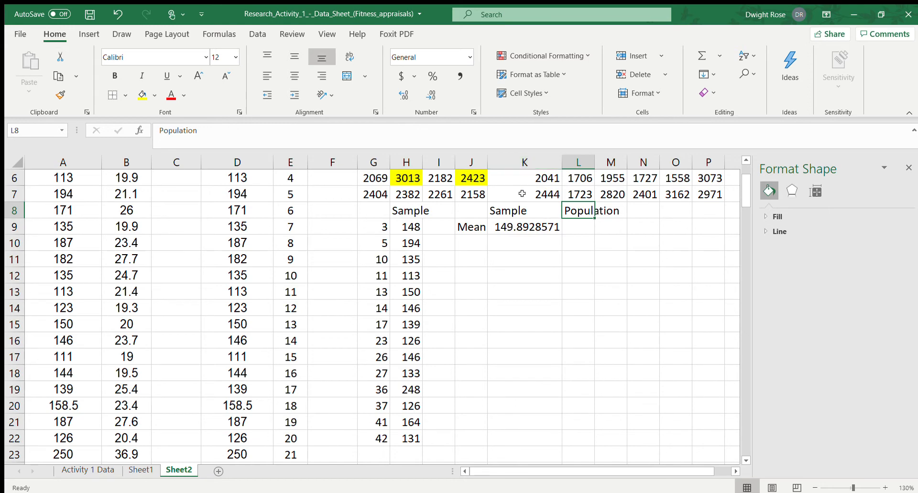
# Calculate the population mean in L9 as the average of all weights in D3:D51
pyautogui.click(578, 228)
pyautogui.write('=')
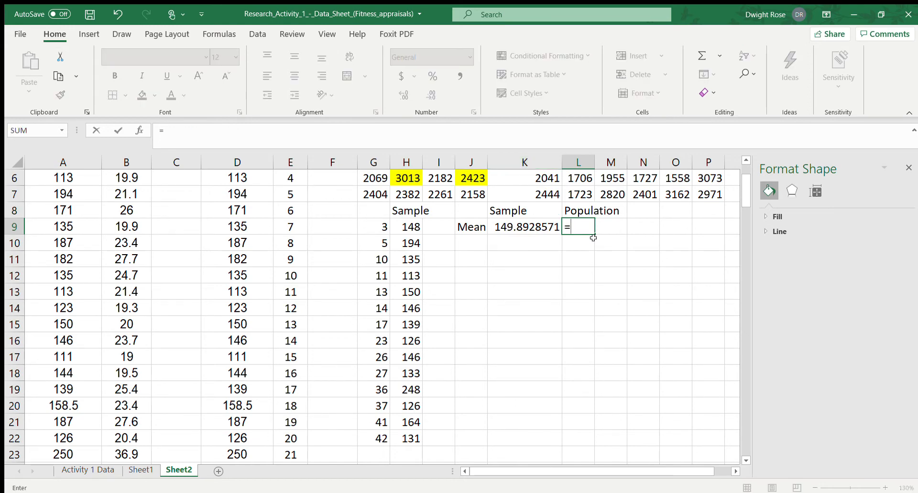
pyautogui.write('average(')
pyautogui.scroll(2, 268, 238)
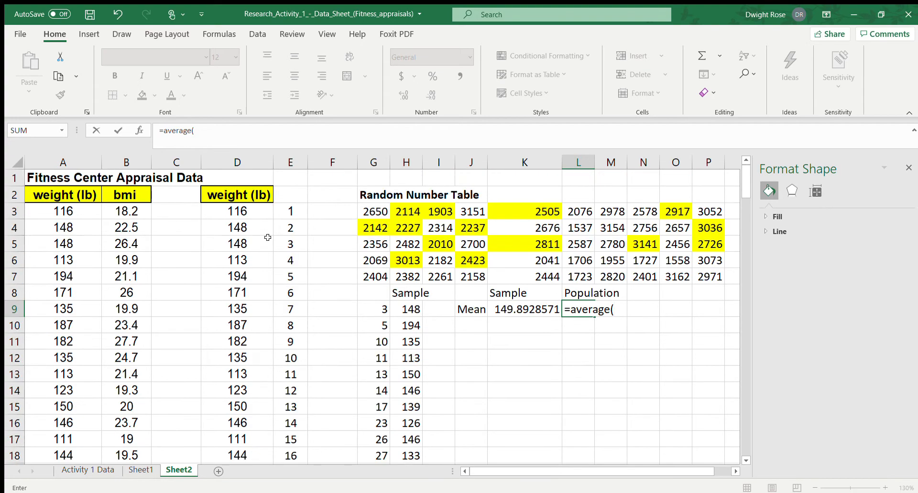
pyautogui.click(230, 211)
pyautogui.hotkey('ctrl', 'shift', 'Down')
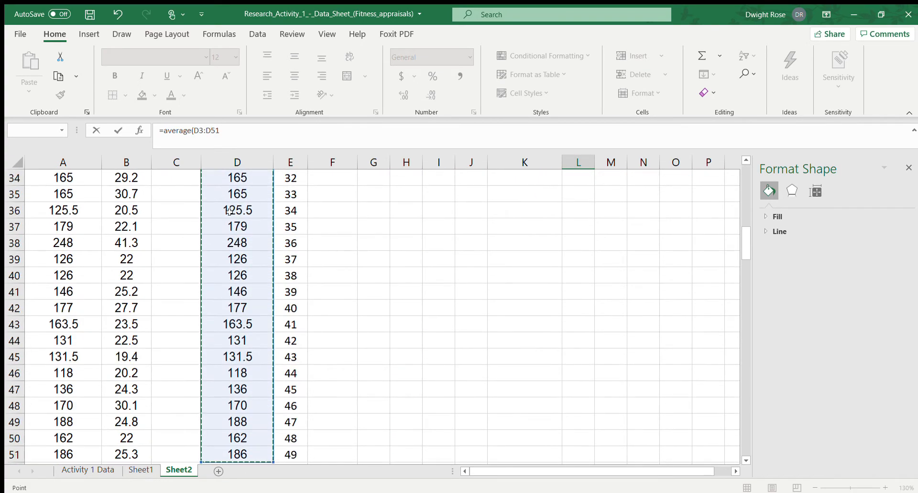
pyautogui.press('Return')
pyautogui.scroll(3, 491, 236)
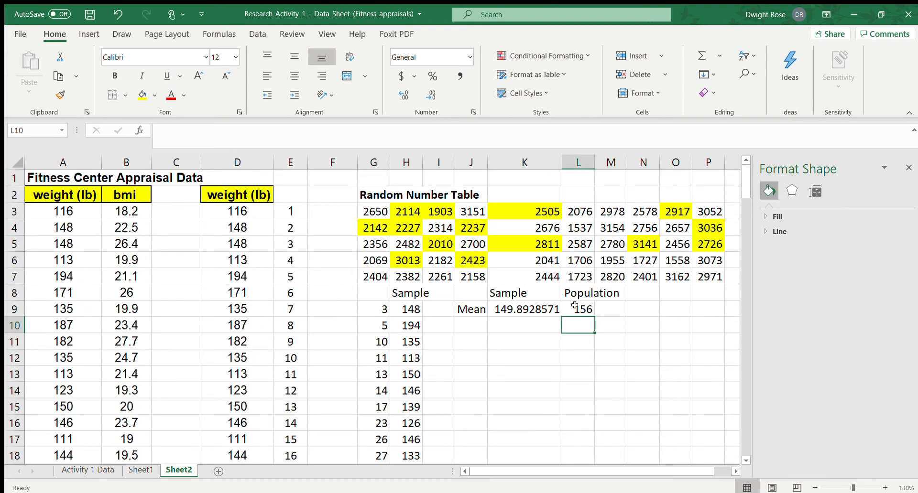
# Format the sample mean in K9 to two decimal places, centre it, and refit column K's width
pyautogui.click(520, 310)
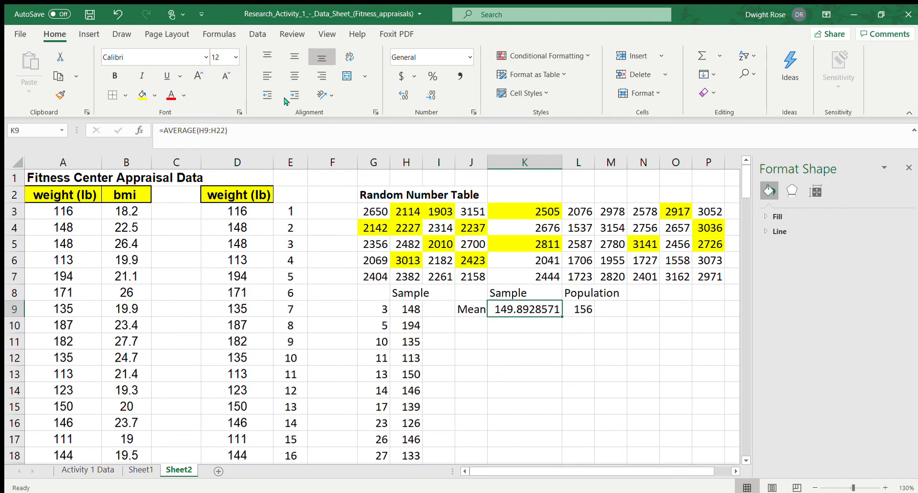
pyautogui.click(427, 95)
pyautogui.click(427, 95)
pyautogui.click(427, 95)
pyautogui.click(427, 94)
pyautogui.click(427, 95)
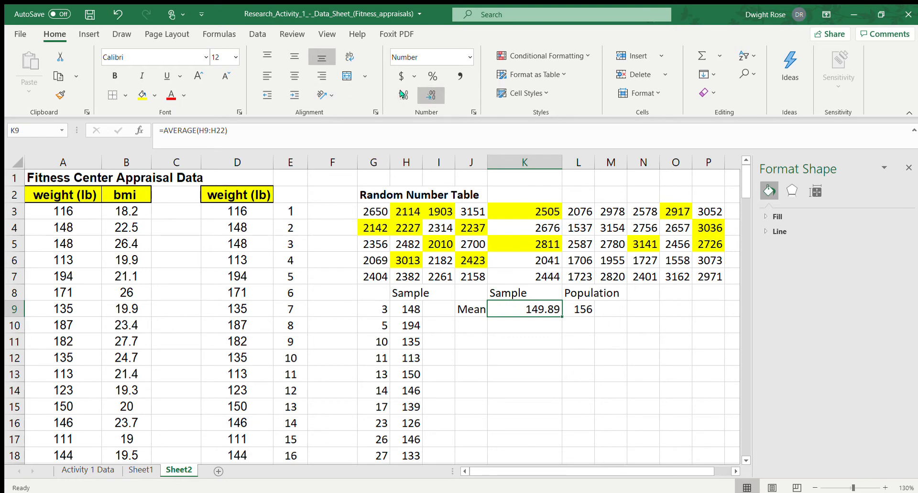
pyautogui.click(295, 76)
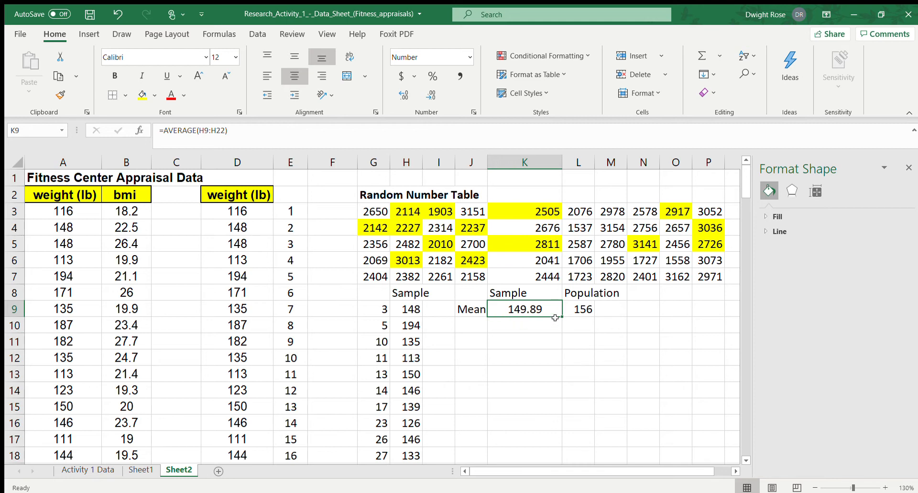
pyautogui.doubleClick(561, 163)
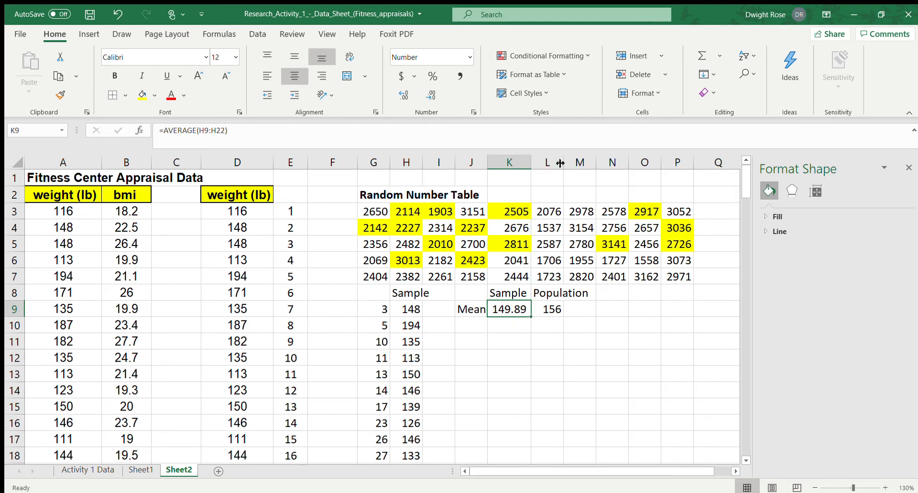
# Add the row label St. Dev in J10 below Mean
pyautogui.click(534, 338)
pyautogui.click(472, 328)
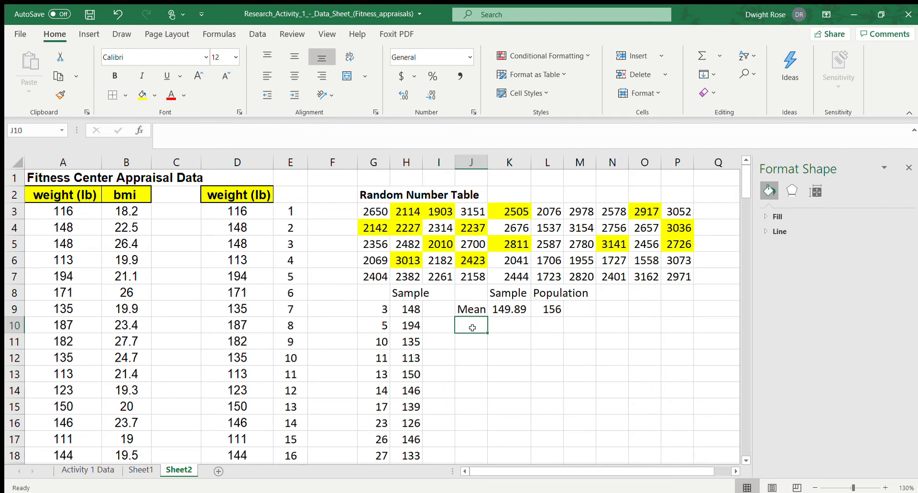
pyautogui.write('St. Dev')
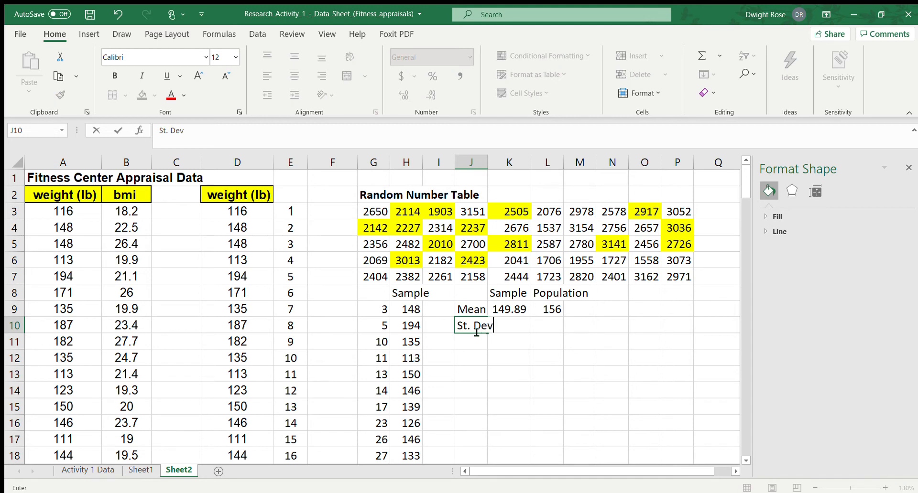
pyautogui.press('Return')
pyautogui.click(476, 329)
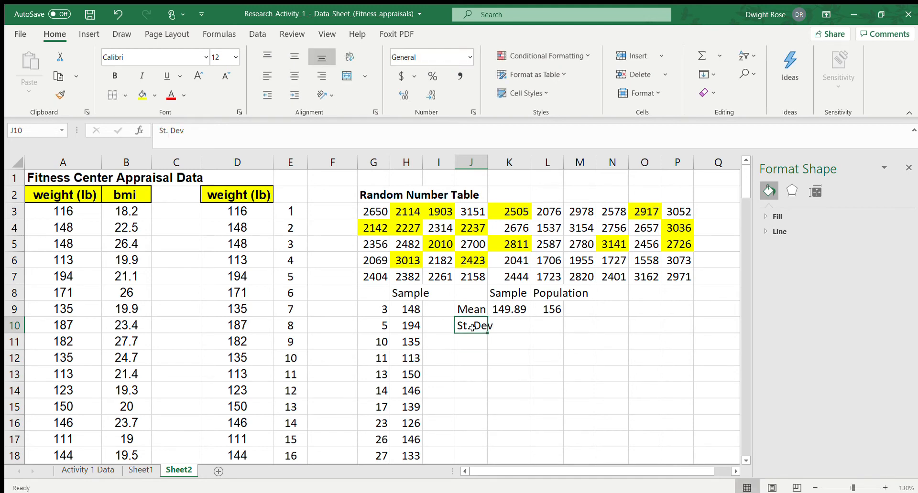
# Fit column J's width to its contents and calculate the sample standard deviation in K10 with STDEV.S over H9:H22
pyautogui.doubleClick(486, 160)
pyautogui.click(511, 322)
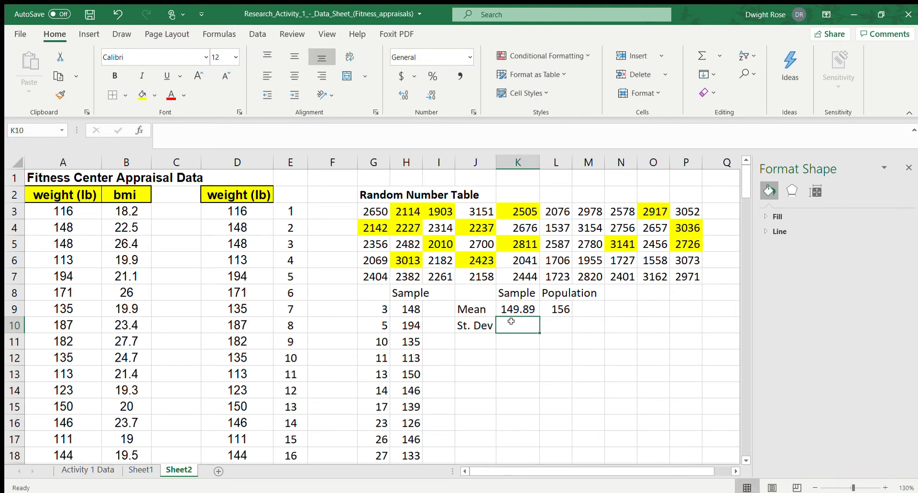
pyautogui.write('=')
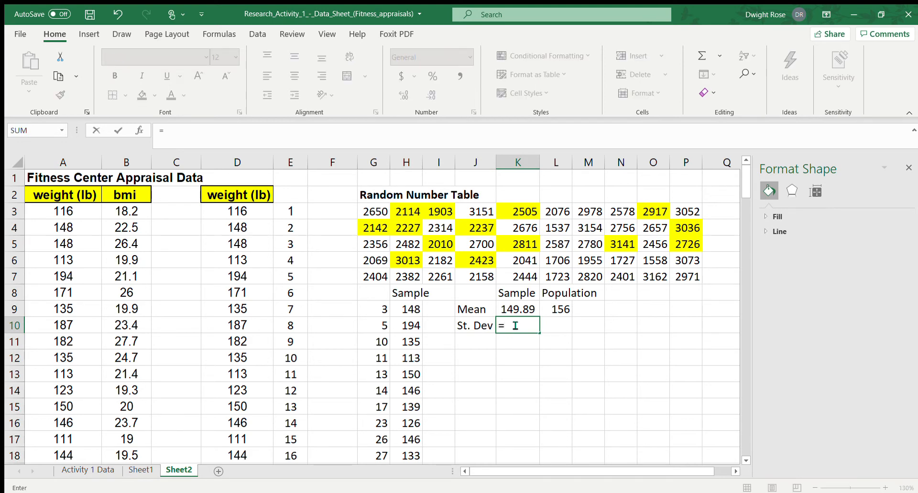
pyautogui.write('stdev.s(')
pyautogui.click(414, 309)
pyautogui.hotkey('ctrl', 'shift', 'Down')
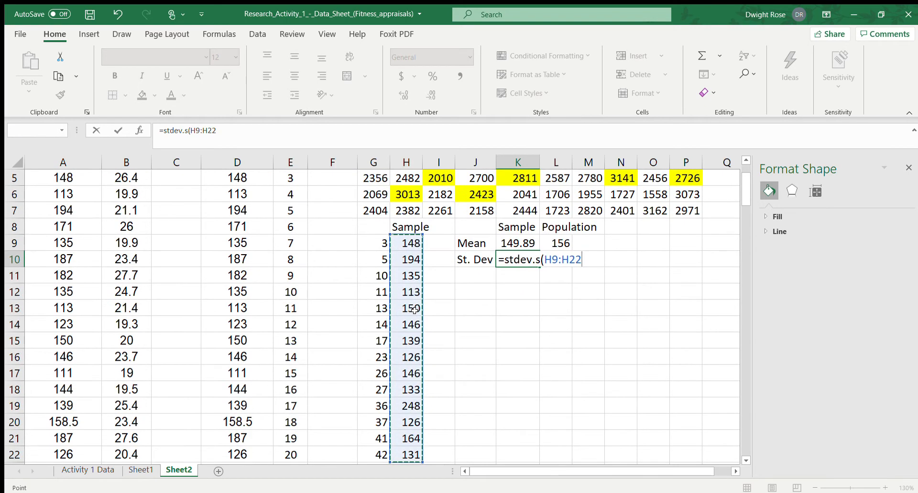
pyautogui.press('Return')
pyautogui.press('Up')
# Calculate the population standard deviation in L10 with STDEV.P over all weights in D3:D51
pyautogui.press('Right')
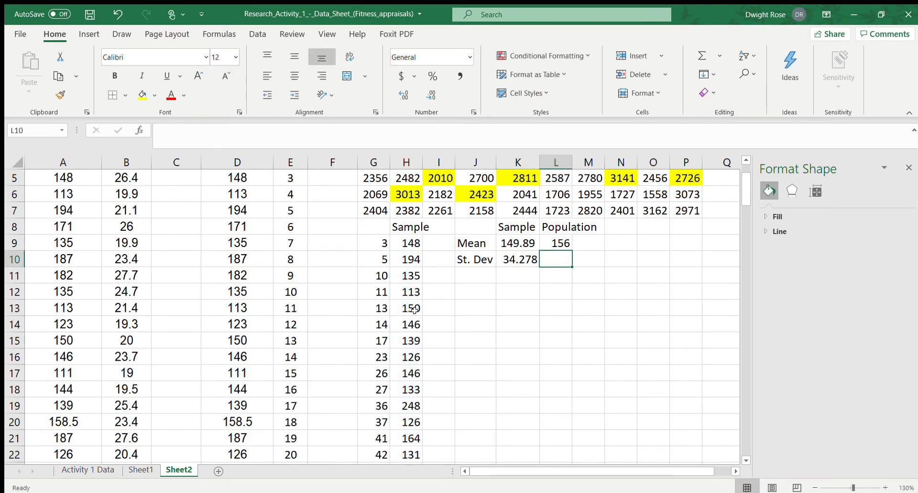
pyautogui.write('=')
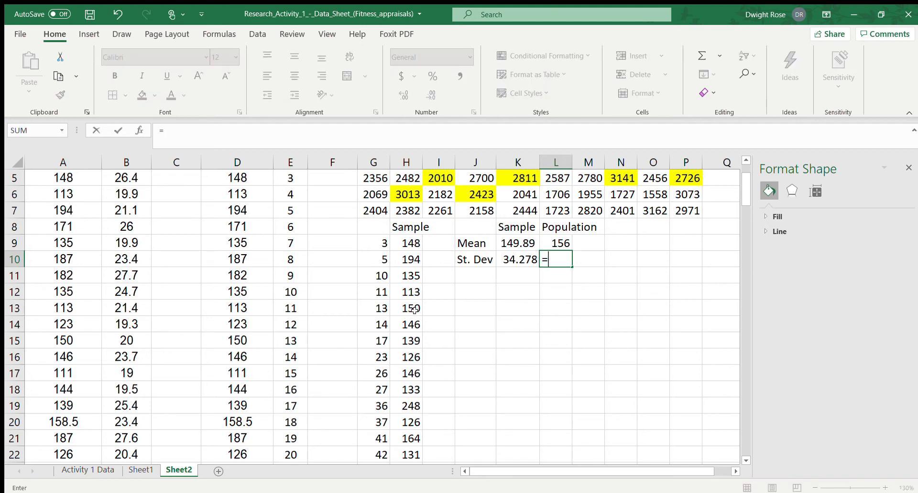
pyautogui.write('stdev.p(')
pyautogui.scroll(2, 249, 283)
pyautogui.click(241, 212)
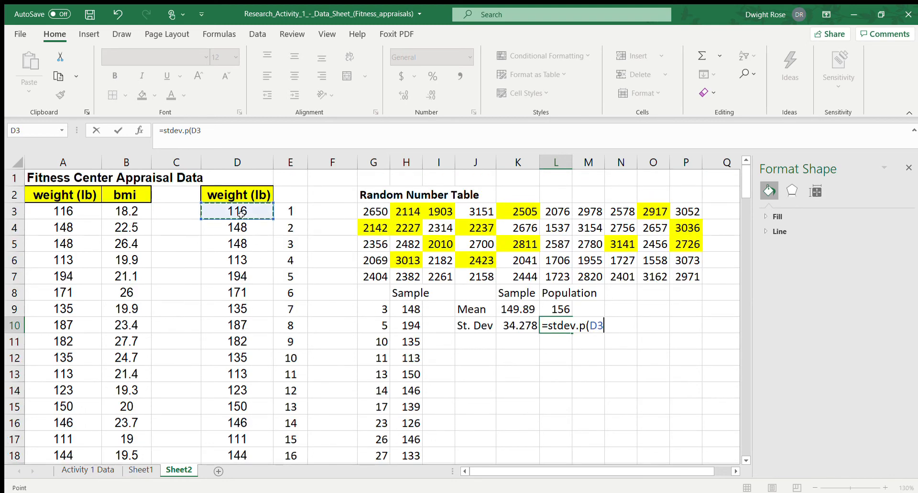
pyautogui.scroll(-1, 241, 215)
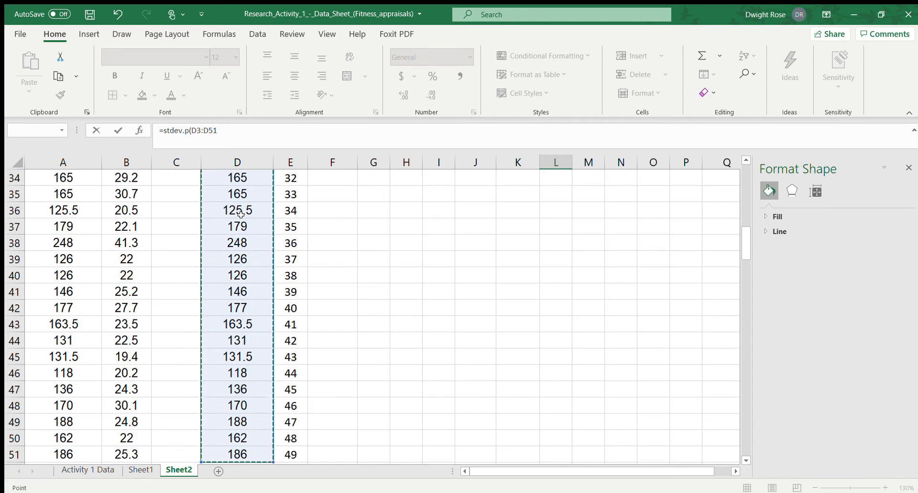
pyautogui.press('Return')
pyautogui.press('Up')
pyautogui.press('Up')
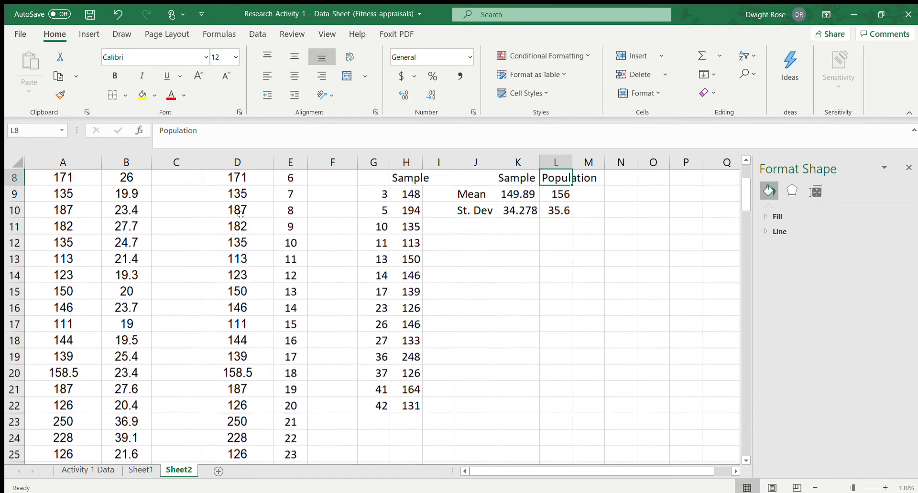
# Check the standard deviation formulas in L10 and K10
pyautogui.press('Down')
pyautogui.press('Down')
pyautogui.press('Down')
pyautogui.press('Up')
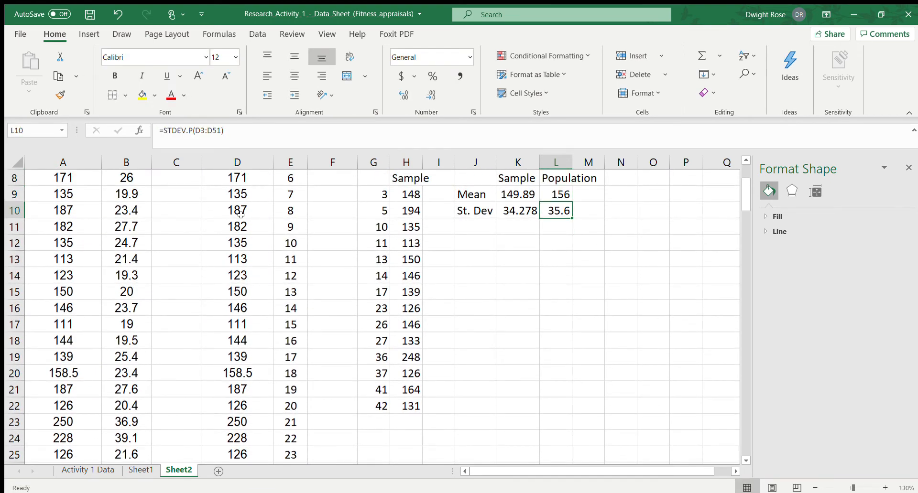
pyautogui.press('Left')
pyautogui.press('Right')
pyautogui.press('Left')
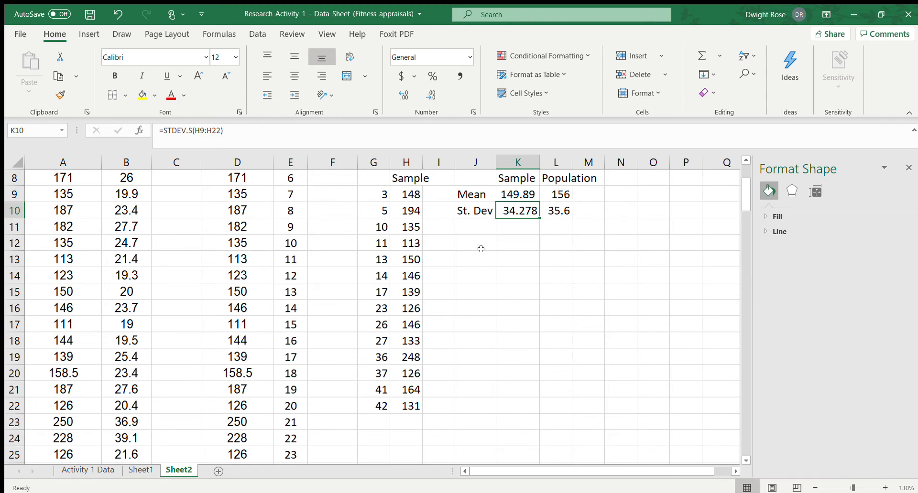
# Insert a histogram of the sample weights in H9:H22
pyautogui.moveTo(414, 196); pyautogui.dragTo(412, 406)
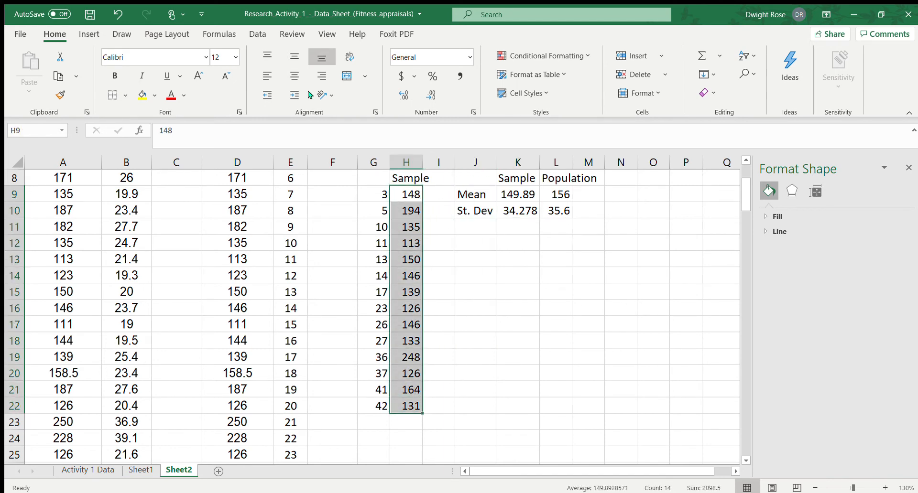
pyautogui.click(89, 34)
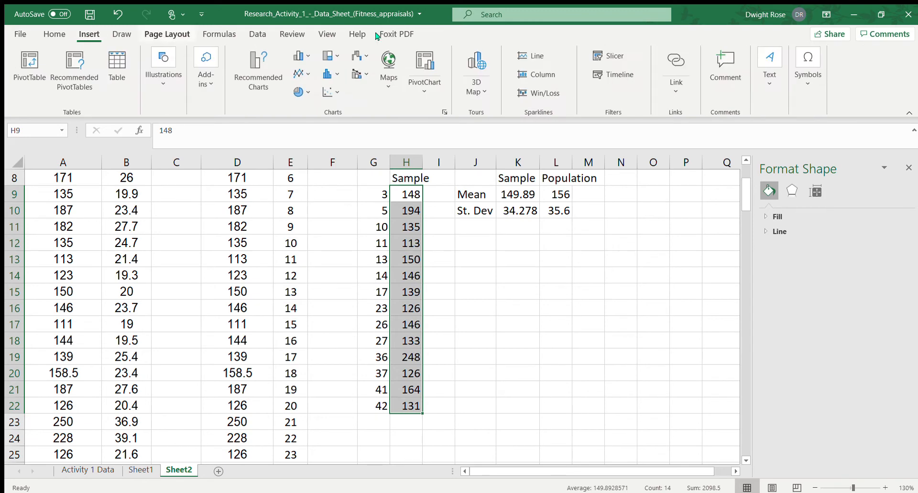
pyautogui.click(325, 71)
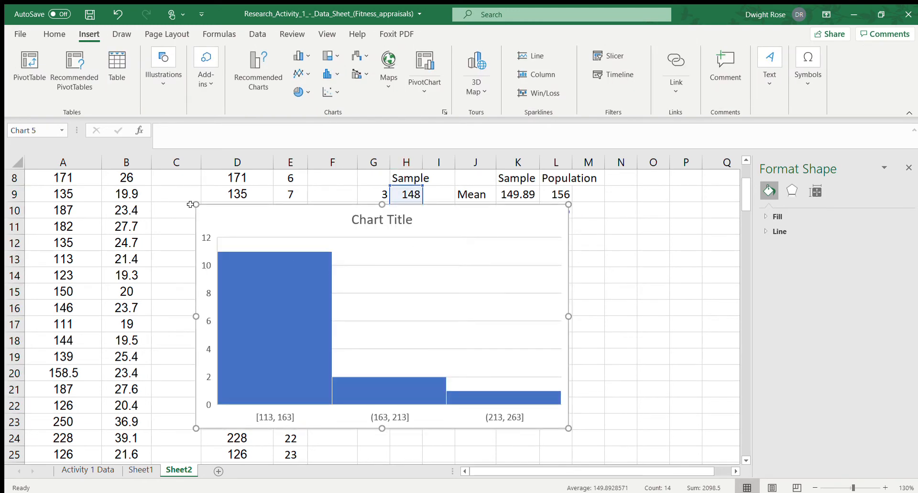
# Shrink the histogram, place it beside the sample data below the summary table, and close the formatting pane
pyautogui.moveTo(193, 205); pyautogui.dragTo(283, 240)
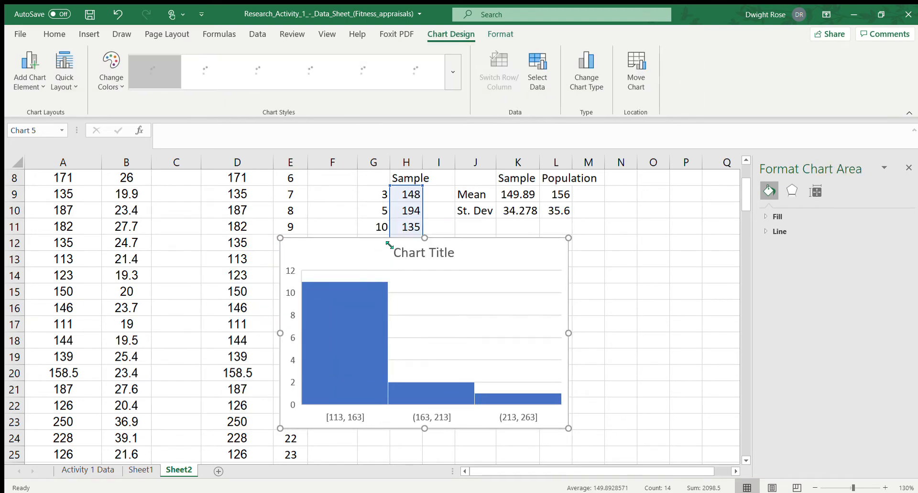
pyautogui.moveTo(372, 239); pyautogui.dragTo(525, 218)
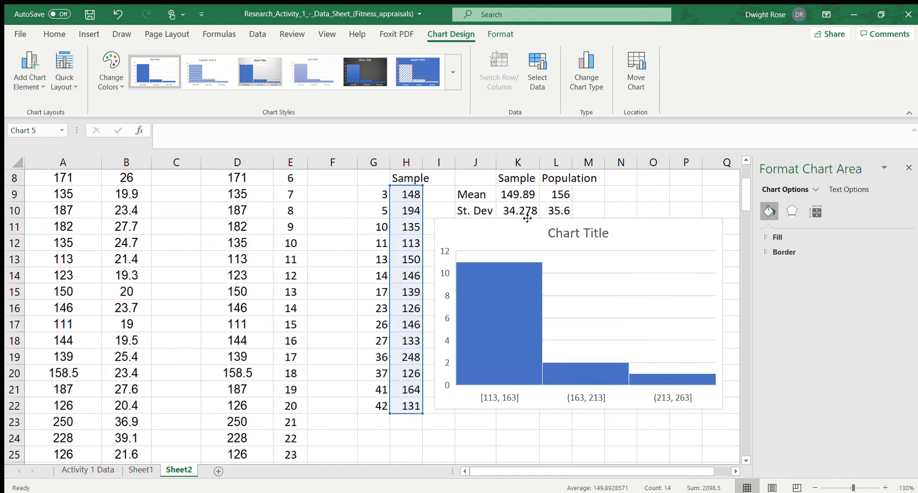
pyautogui.click(909, 168)
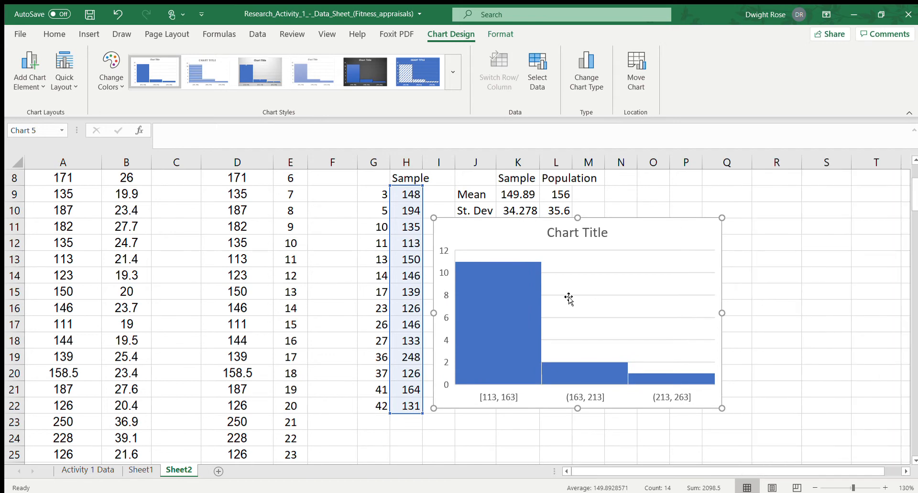
# Group the histogram's horizontal axis by number of bins, trying 5 and 6 before setting it to 4
pyautogui.click(505, 393)
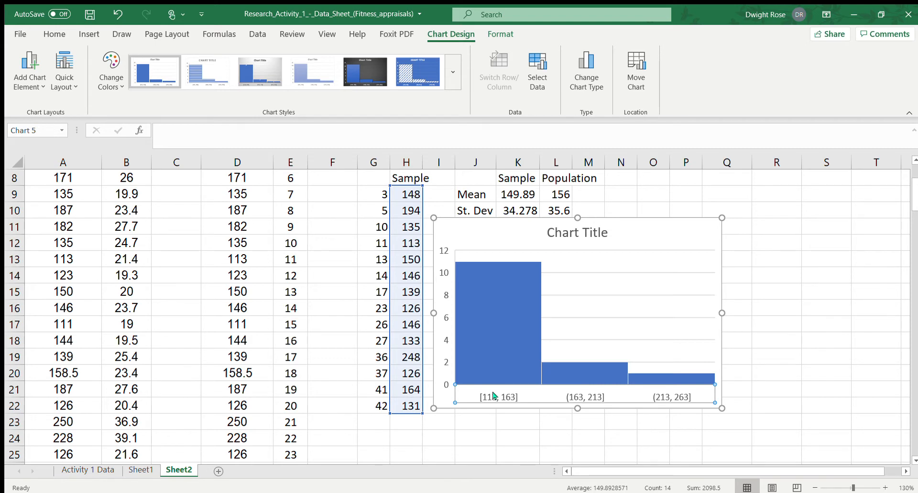
pyautogui.doubleClick(546, 389)
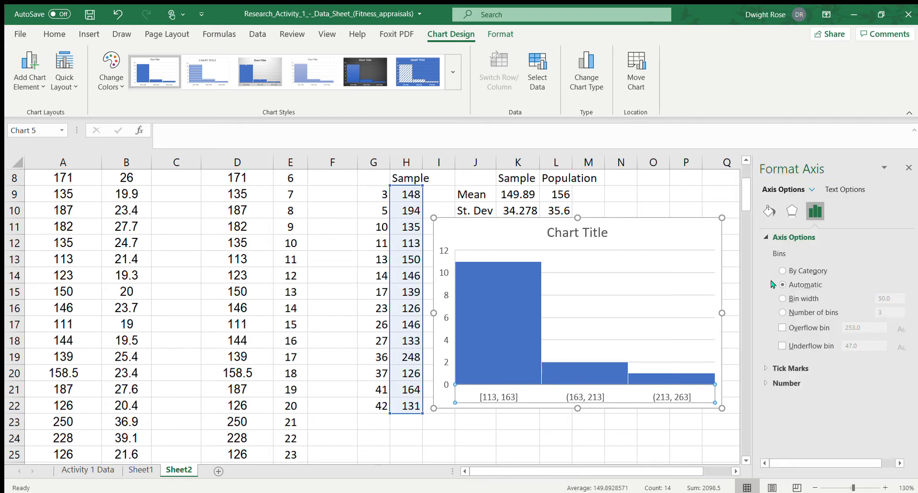
pyautogui.click(783, 313)
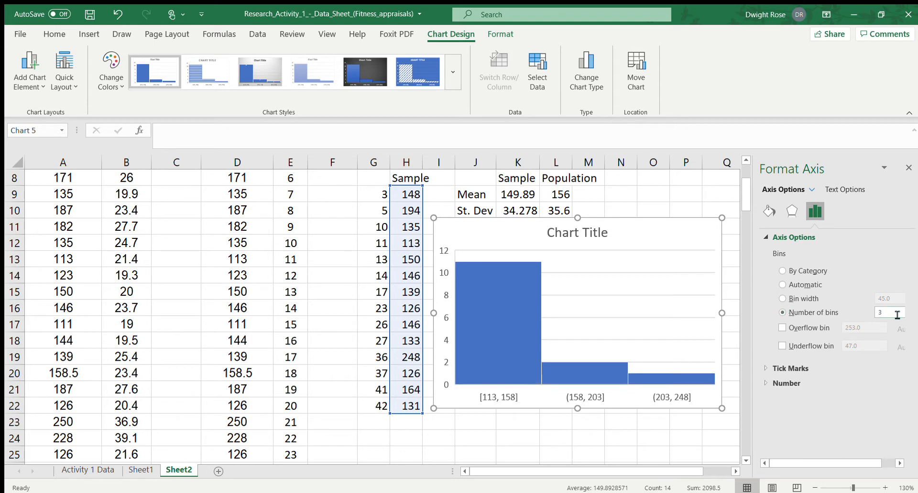
pyautogui.click(897, 315)
pyautogui.write('5')
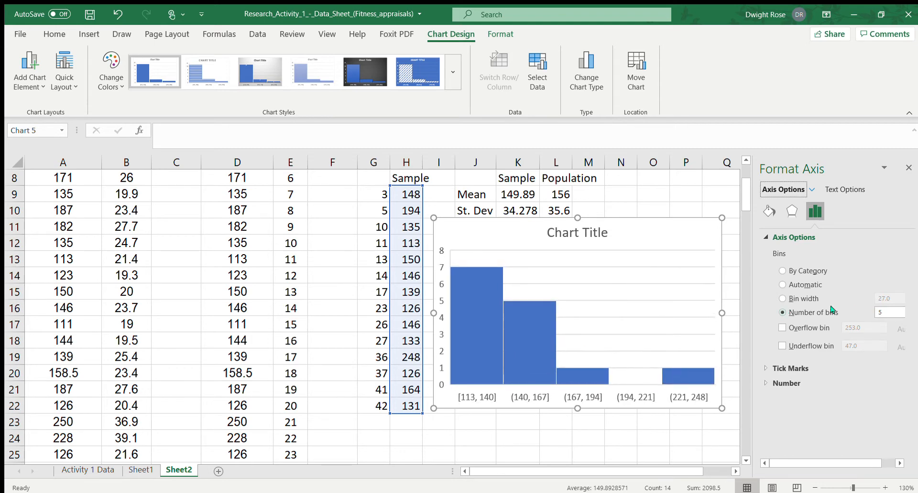
pyautogui.press('BackSpace')
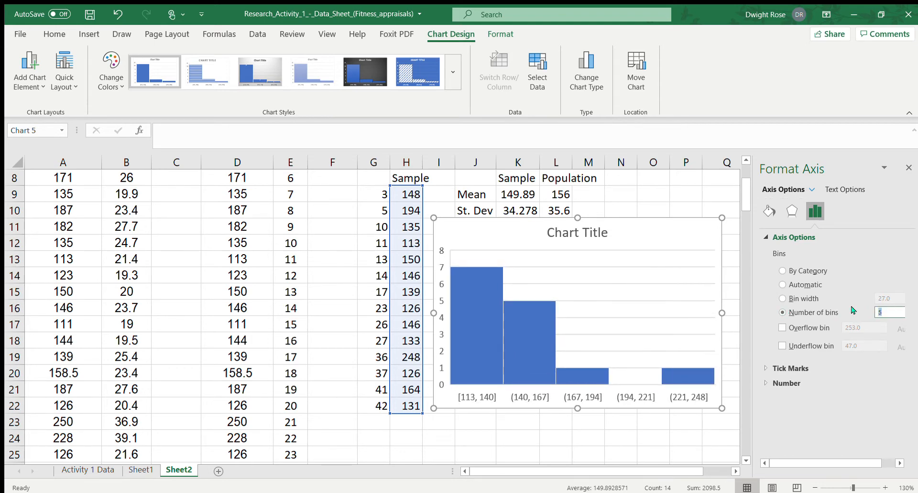
pyautogui.write('6')
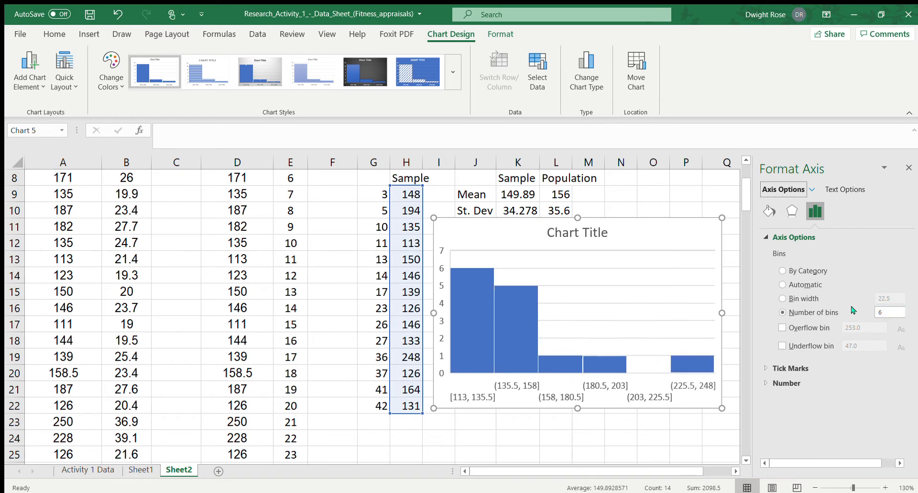
pyautogui.click(886, 313)
pyautogui.write('4')
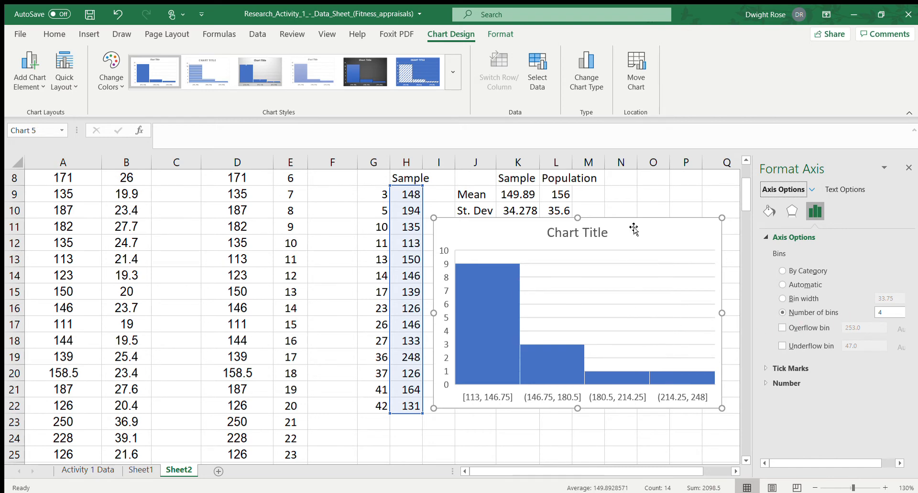
pyautogui.click(627, 208)
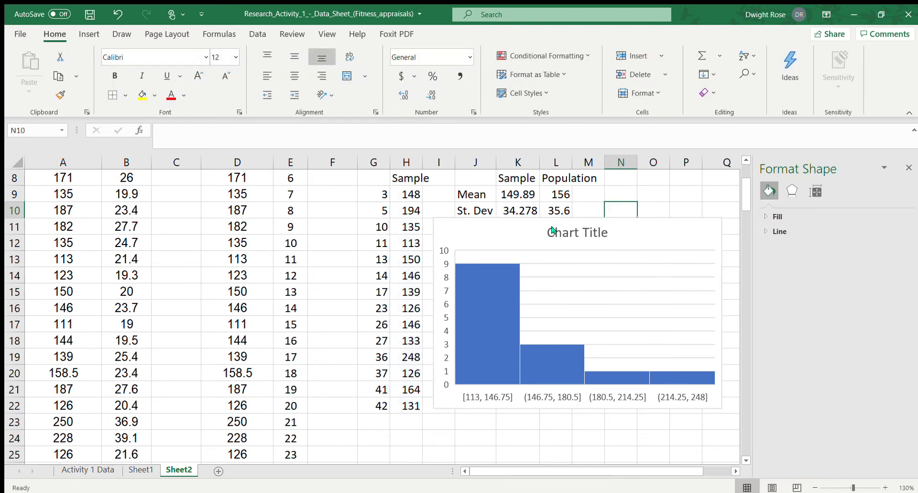
# Shrink the histogram slightly from its upper-left corner to clear the St. Dev row, and deselect it
pyautogui.click(508, 222)
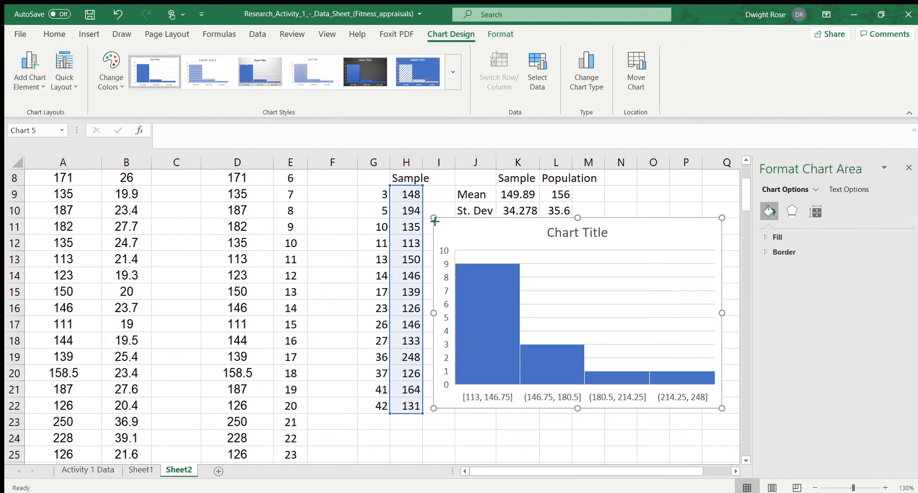
pyautogui.moveTo(438, 231); pyautogui.dragTo(438, 231)
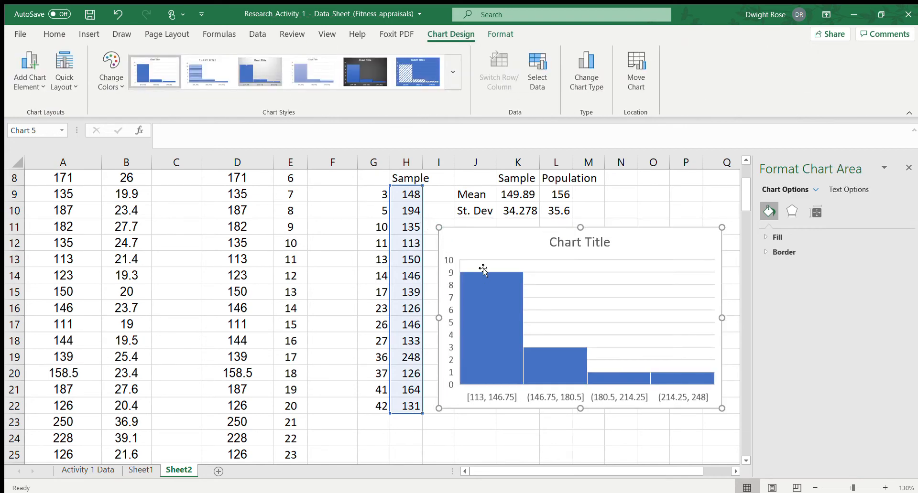
pyautogui.click(457, 435)
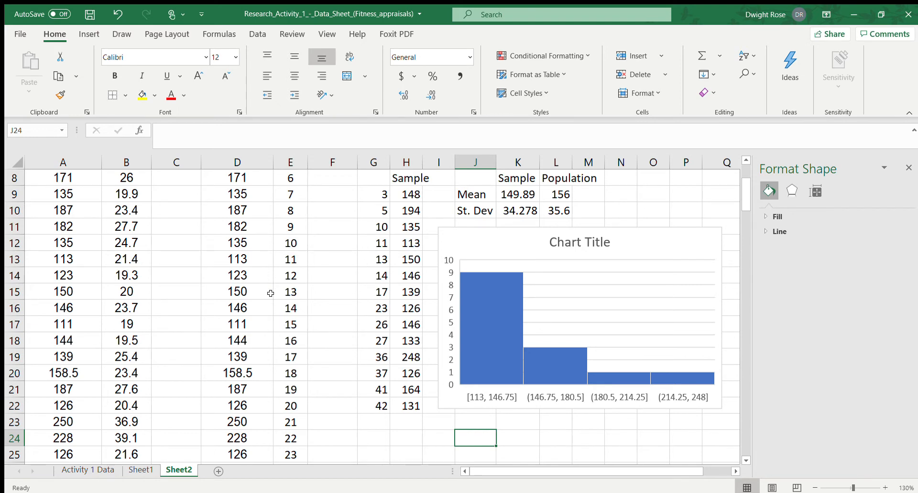
# Copy the population weights with their heading from D2:D51
pyautogui.scroll(3, 273, 299)
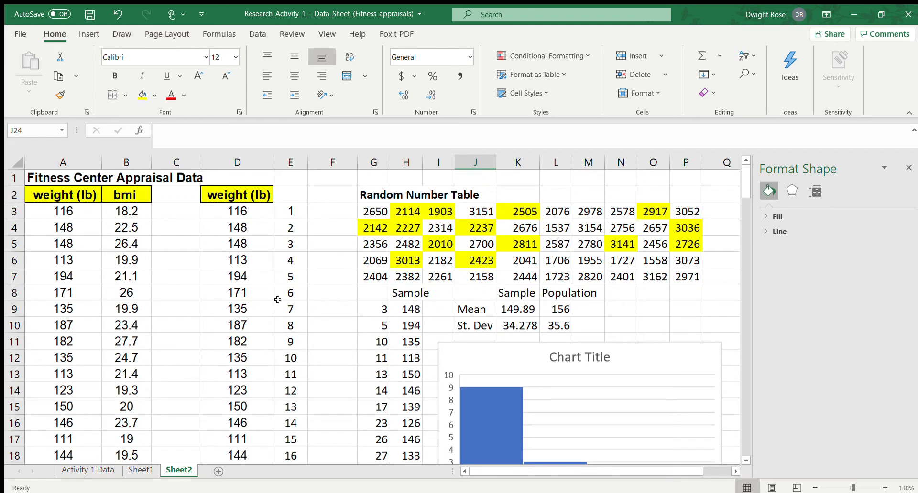
pyautogui.click(234, 194)
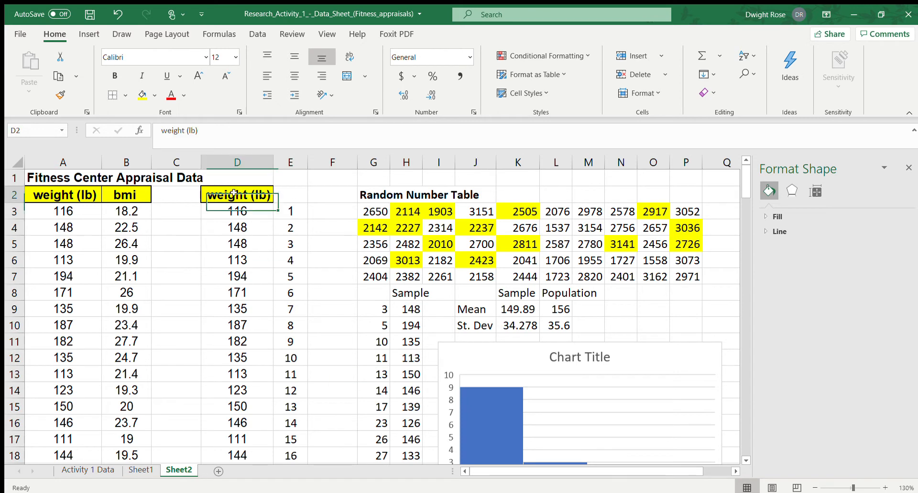
pyautogui.hotkey('shift', 'Down')
pyautogui.hotkey('shift', 'Down')
pyautogui.hotkey('shift', 'Down')
pyautogui.hotkey('shift', 'Down')
pyautogui.hotkey('shift', 'Down')
pyautogui.hotkey('shift', 'Down')
pyautogui.hotkey('shift', 'Down')
pyautogui.hotkey('shift', 'Down')
pyautogui.hotkey('shift', 'Down')
pyautogui.hotkey('shift', 'Down')
pyautogui.hotkey('shift', 'Down')
pyautogui.hotkey('shift', 'Down')
pyautogui.hotkey('shift', 'Down')
pyautogui.hotkey('shift', 'Down')
pyautogui.hotkey('shift', 'Down')
pyautogui.hotkey('shift', 'Down')
pyautogui.hotkey('shift', 'Down')
pyautogui.hotkey('shift', 'Down')
pyautogui.hotkey('shift', 'Down')
pyautogui.hotkey('shift', 'Down')
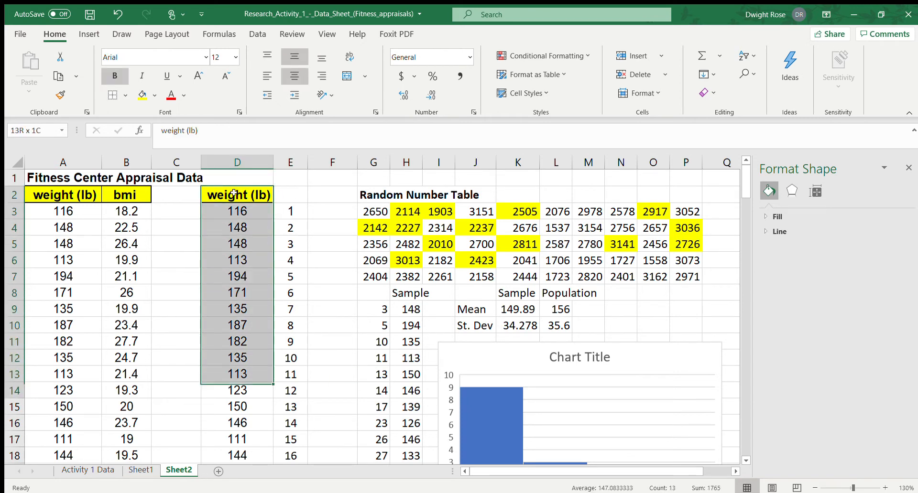
pyautogui.hotkey('shift', 'Down')
pyautogui.hotkey('shift', 'Down')
pyautogui.hotkey('shift', 'Down')
pyautogui.hotkey('shift', 'Down')
pyautogui.hotkey('shift', 'Down')
pyautogui.hotkey('shift', 'Down')
pyautogui.hotkey('shift', 'Down')
pyautogui.hotkey('shift', 'Down')
pyautogui.hotkey('shift', 'Down')
pyautogui.hotkey('shift', 'Down')
pyautogui.hotkey('shift', 'Down')
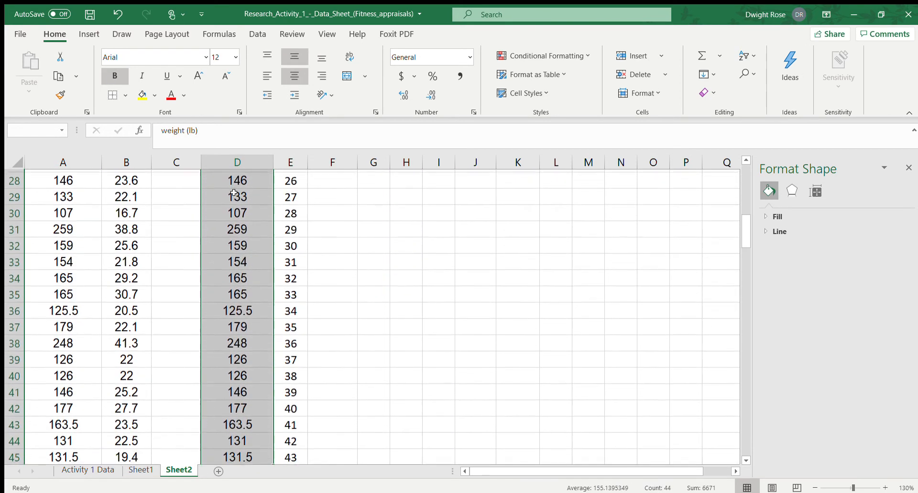
pyautogui.scroll(-1, 234, 193)
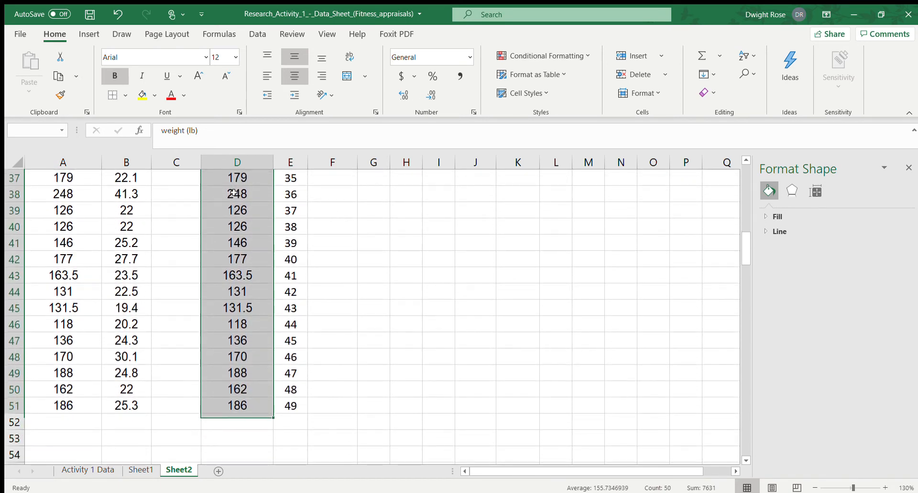
pyautogui.hotkey('ctrl', 'c')
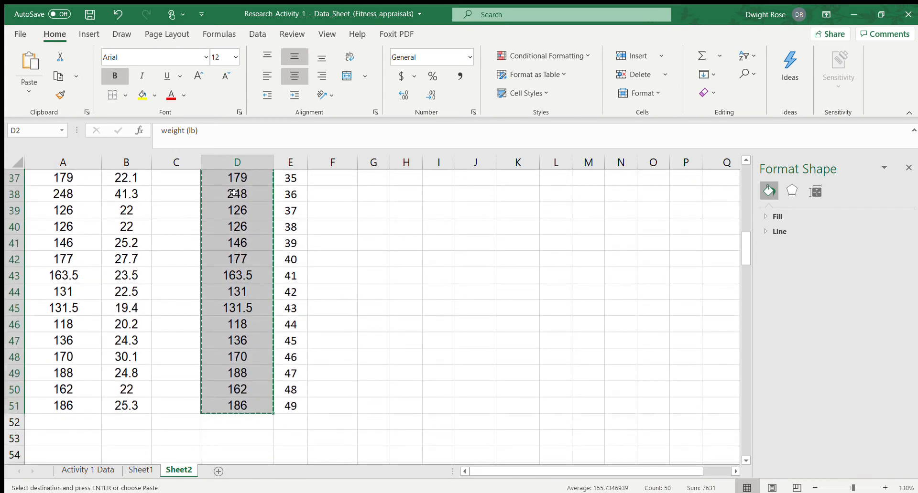
# Paste the copied weights with their heading into column A below the existing data, starting at A53
pyautogui.press('Down')
pyautogui.press('Down')
pyautogui.press('Down')
pyautogui.press('Down')
pyautogui.press('Down')
pyautogui.press('Down')
pyautogui.press('Down')
pyautogui.press('Down')
pyautogui.press('Down')
pyautogui.press('Down')
pyautogui.press('Down')
pyautogui.press('Down')
pyautogui.press('Down')
pyautogui.press('Down')
pyautogui.press('Down')
pyautogui.press('Down')
pyautogui.press('Down')
pyautogui.press('Down')
pyautogui.press('Down')
pyautogui.press('Down')
pyautogui.press('Down')
pyautogui.press('Down')
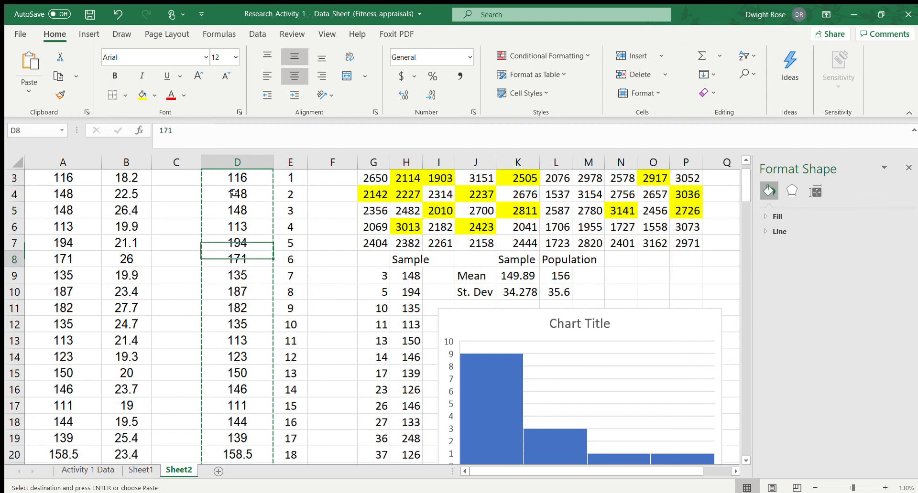
pyautogui.press('Down')
pyautogui.press('Down')
pyautogui.press('Down')
pyautogui.press('Down')
pyautogui.press('Down')
pyautogui.press('Down')
pyautogui.press('Down')
pyautogui.press('Down')
pyautogui.press('Down')
pyautogui.press('Down')
pyautogui.press('Down')
pyautogui.press('Down')
pyautogui.press('Down')
pyautogui.press('Down')
pyautogui.press('Down')
pyautogui.press('Down')
pyautogui.press('Down')
pyautogui.press('Down')
pyautogui.press('Down')
pyautogui.press('Down')
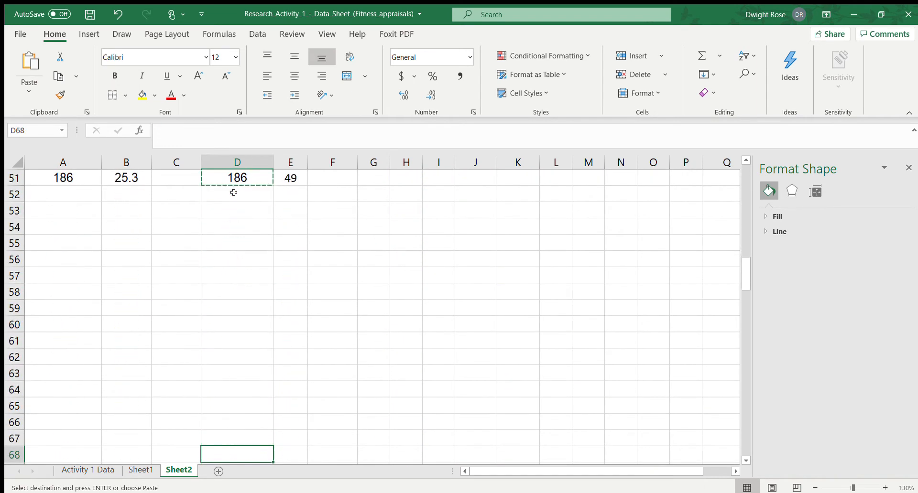
pyautogui.press('Up')
pyautogui.press('Up')
pyautogui.press('Up')
pyautogui.press('Up')
pyautogui.press('Up')
pyautogui.press('Up')
pyautogui.press('Up')
pyautogui.press('Up')
pyautogui.press('Up')
pyautogui.press('Up')
pyautogui.press('Up')
pyautogui.press('Up')
pyautogui.press('Up')
pyautogui.press('Up')
pyautogui.press('Up')
pyautogui.press('Up')
pyautogui.press('Up')
pyautogui.press('Left')
pyautogui.press('Left')
pyautogui.press('Left')
pyautogui.press('Down')
pyautogui.press('Down')
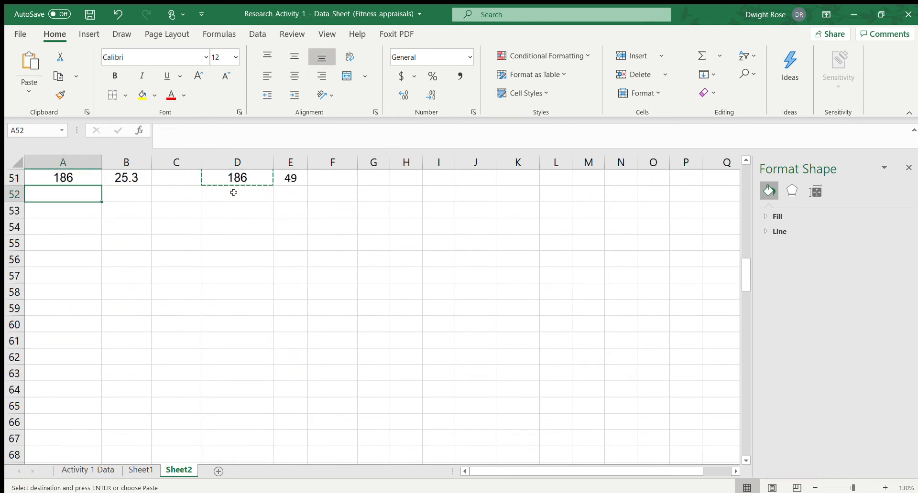
pyautogui.hotkey('ctrl', 'v')
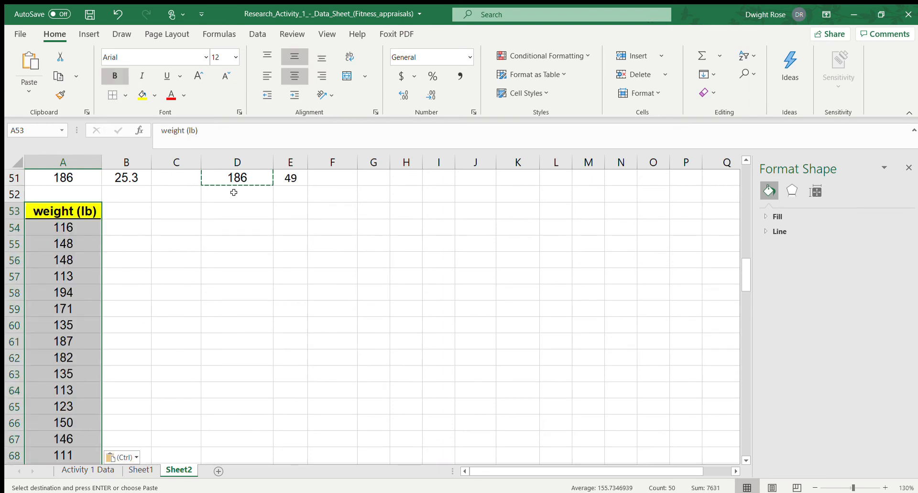
# Enter the heading "random list" in B53 beside the pasted weight column
pyautogui.press('Up')
pyautogui.press('Down')
pyautogui.press('Down')
pyautogui.press('Down')
pyautogui.press('Down')
pyautogui.press('Down')
pyautogui.press('Down')
pyautogui.press('Down')
pyautogui.press('Down')
pyautogui.press('Down')
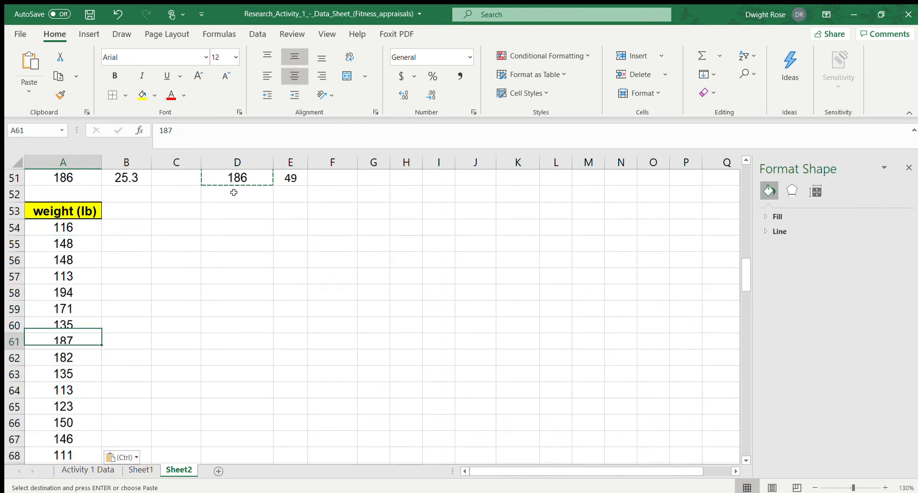
pyautogui.press('Down')
pyautogui.press('Down')
pyautogui.press('Down')
pyautogui.press('Down')
pyautogui.press('Down')
pyautogui.press('Down')
pyautogui.press('Down')
pyautogui.press('Down')
pyautogui.press('Down')
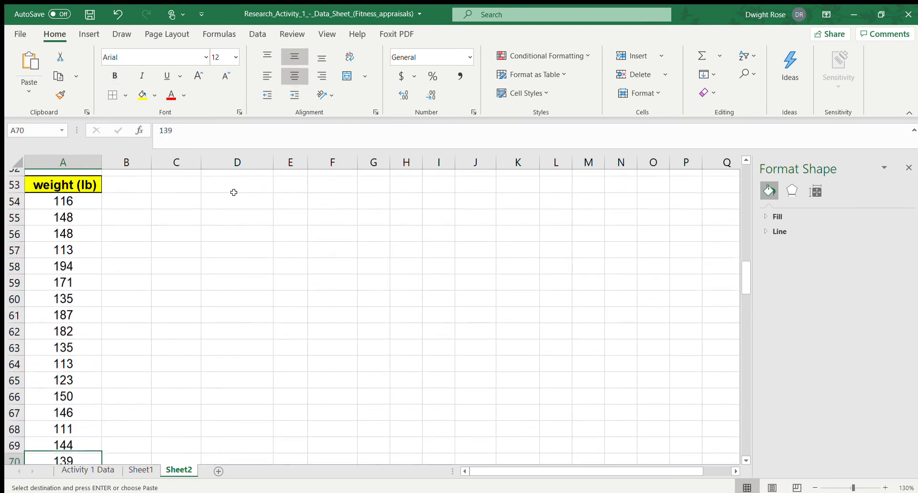
pyautogui.click(120, 198)
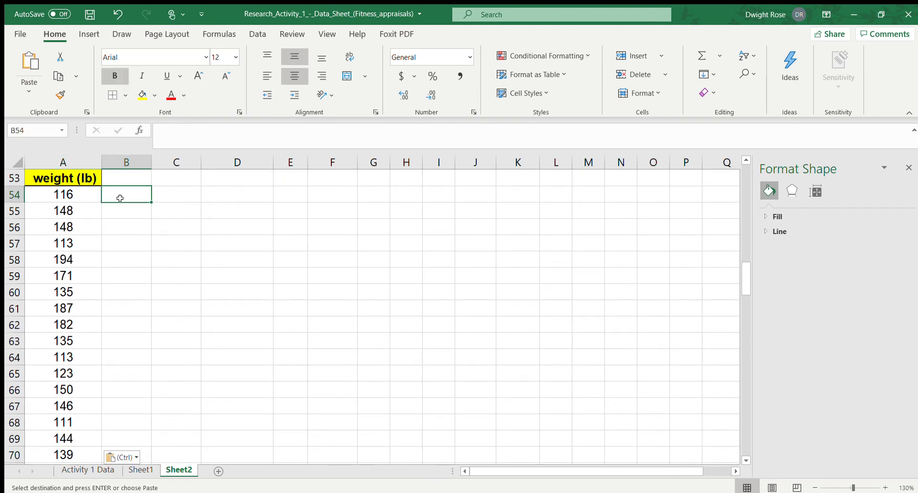
pyautogui.click(128, 179)
pyautogui.write('ran')
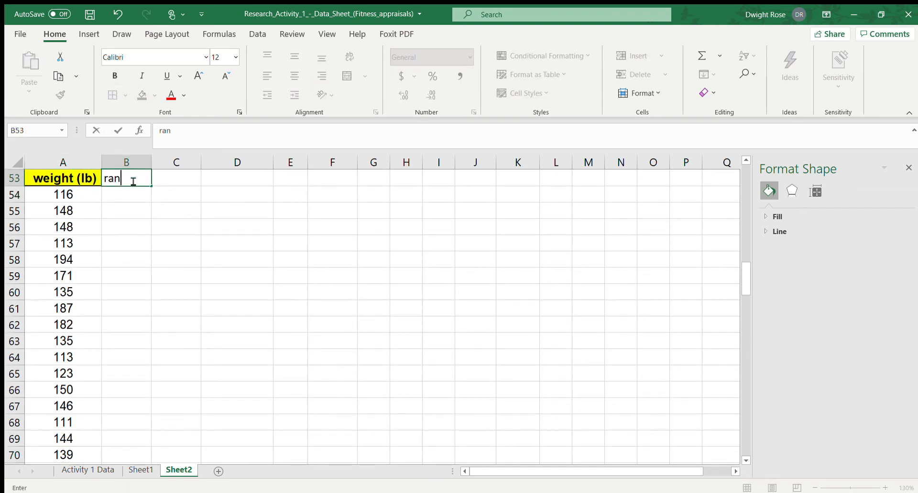
pyautogui.write('dom list')
pyautogui.press('Return')
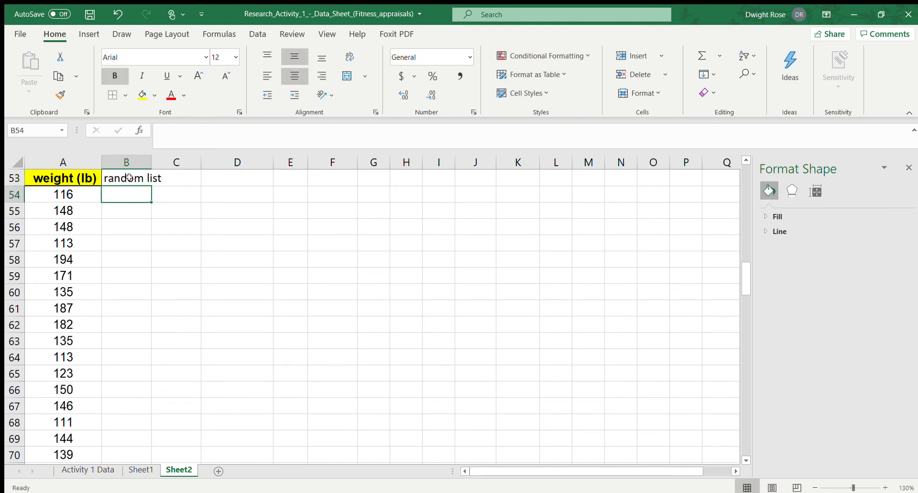
# Enter =rand() in B54 and fill it down to B102 alongside the weights
pyautogui.write('=rand')
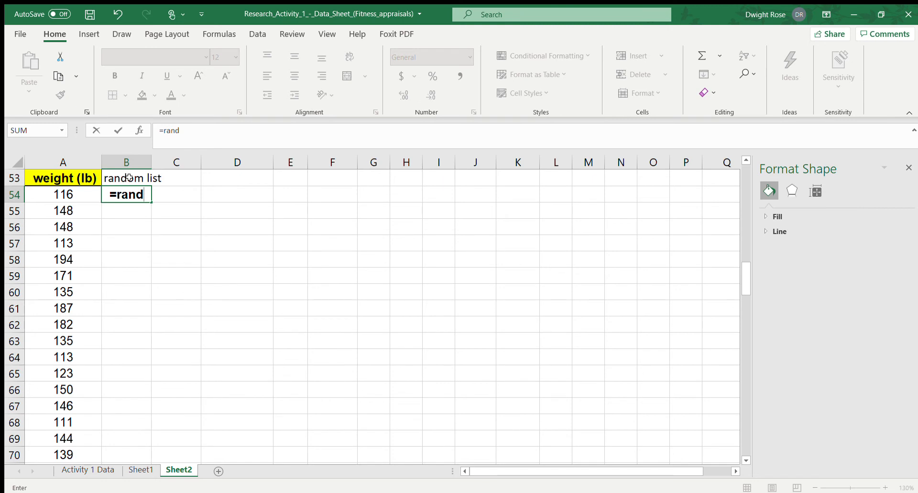
pyautogui.write('()')
pyautogui.press('Return')
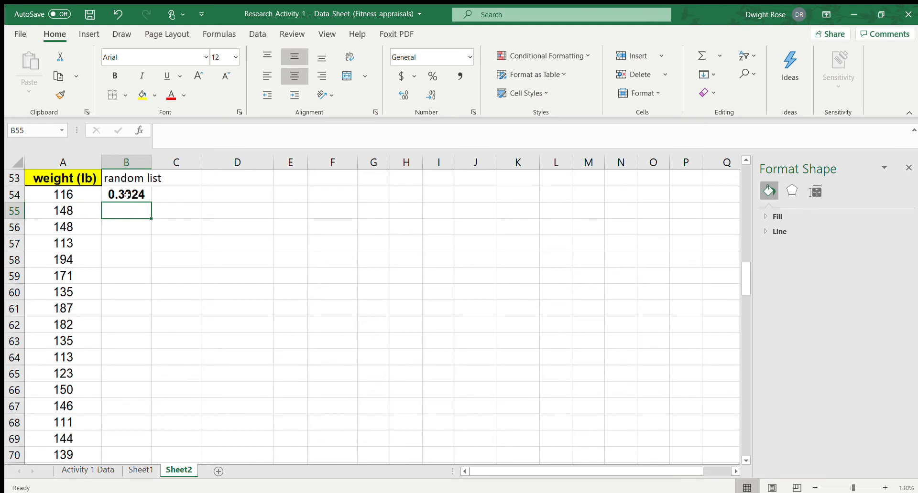
pyautogui.click(127, 196)
pyautogui.moveTo(150, 203); pyautogui.dragTo(140, 433)
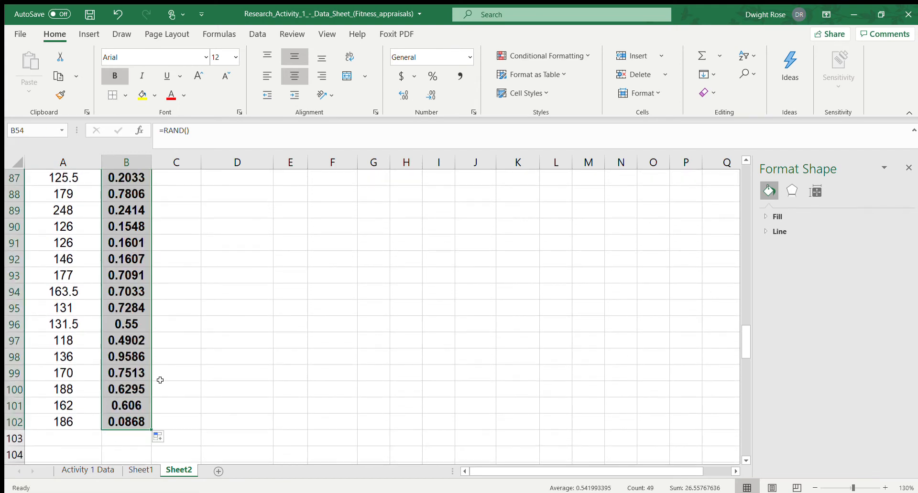
# Examine the formulas behind several cells of the random list
pyautogui.scroll(5, 160, 378)
pyautogui.scroll(3, 223, 274)
pyautogui.click(204, 256)
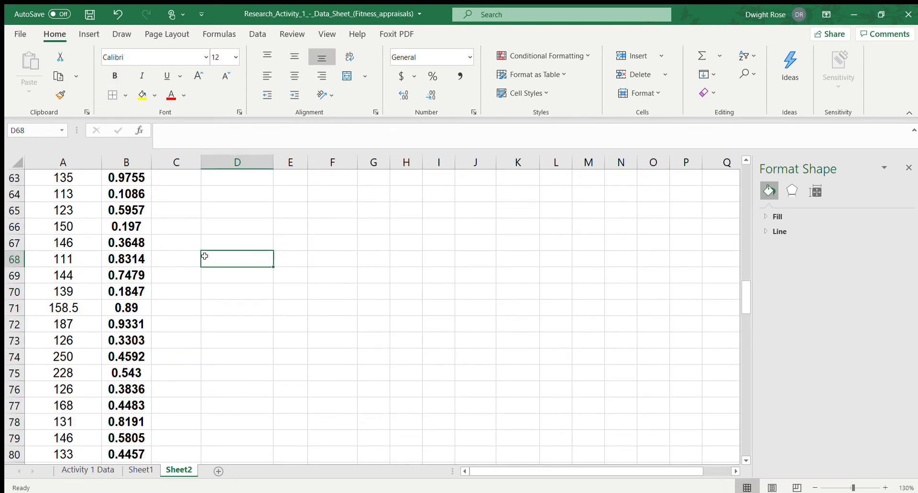
pyautogui.click(144, 212)
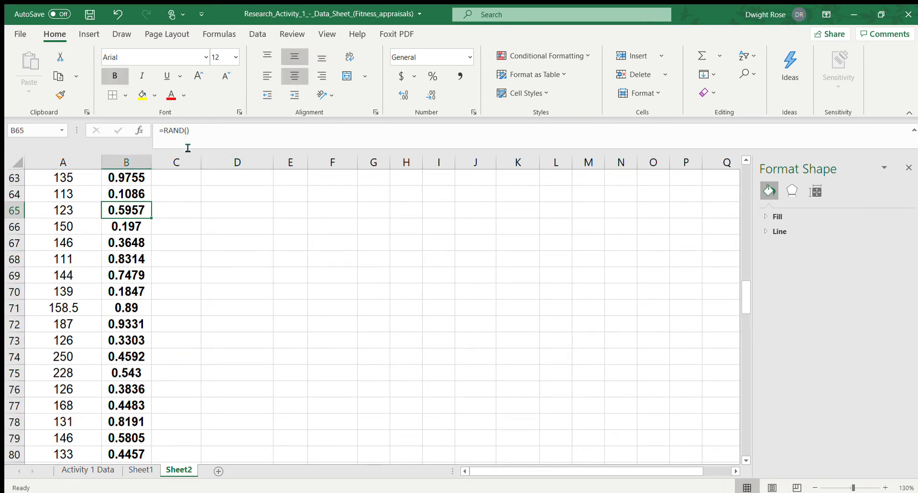
pyautogui.click(133, 226)
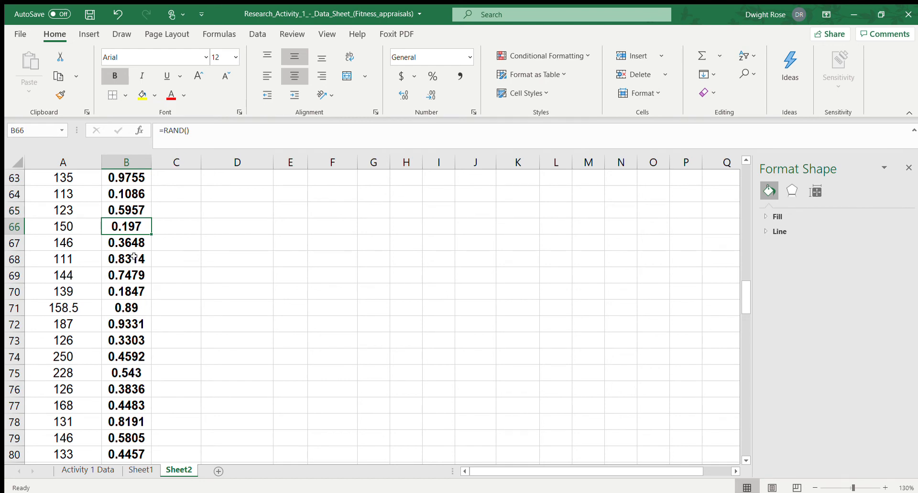
pyautogui.click(131, 259)
pyautogui.click(129, 291)
pyautogui.scroll(4, 129, 291)
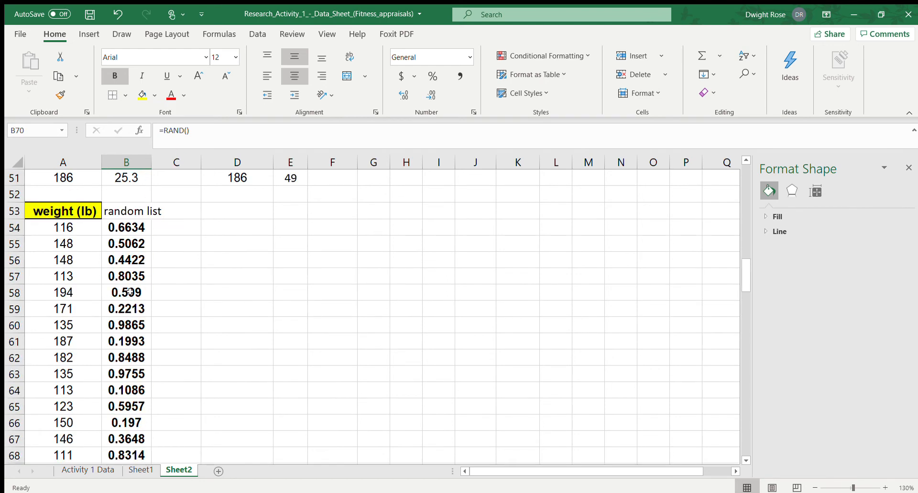
# Copy the random numbers in B54:B102 and paste them over themselves as values only
pyautogui.click(126, 227)
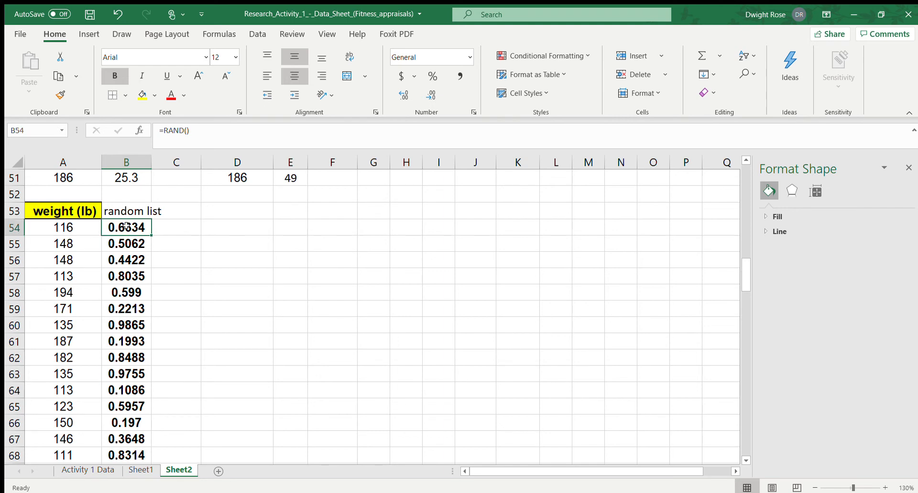
pyautogui.hotkey('ctrl', 'shift', 'Down')
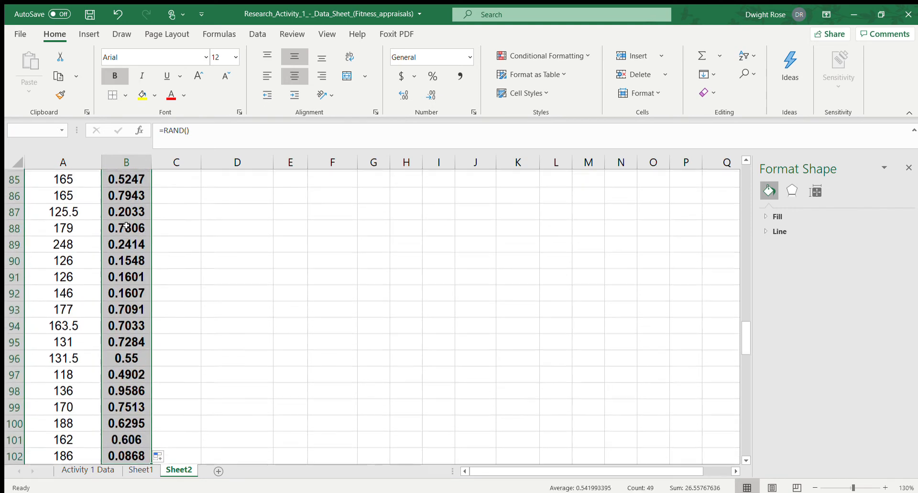
pyautogui.hotkey('ctrl', 'c')
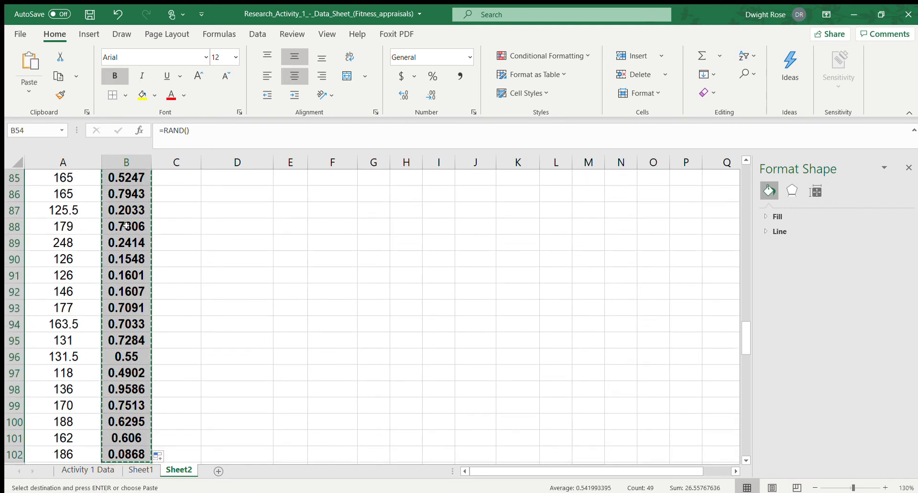
pyautogui.scroll(11, 206, 200)
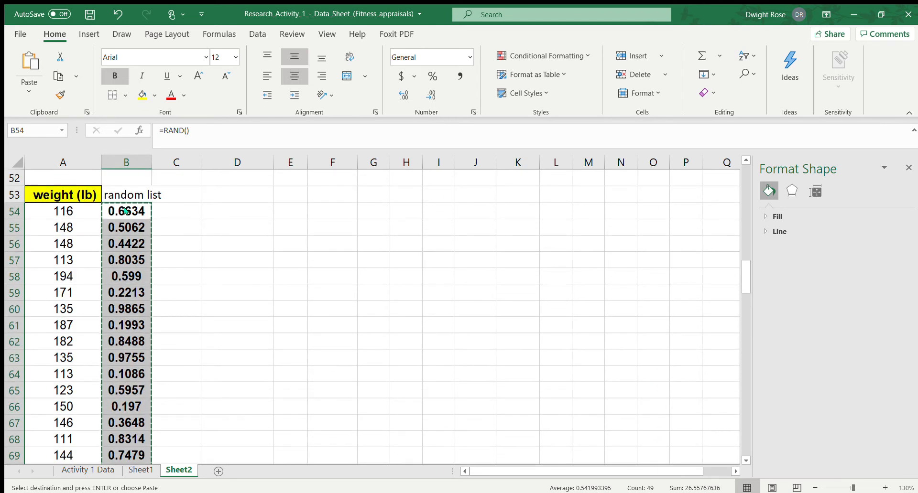
pyautogui.click(180, 228)
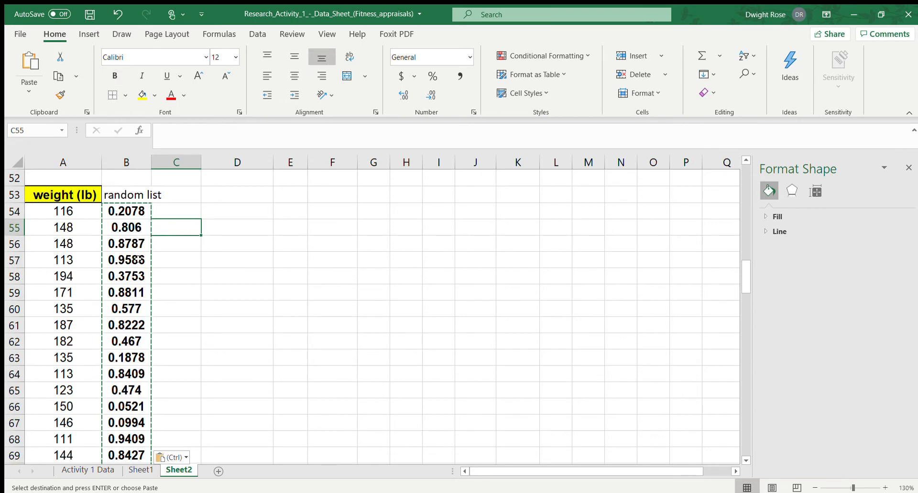
# Inspect several cells of the random list to check that they hold fixed numbers instead of formulas
pyautogui.click(123, 209)
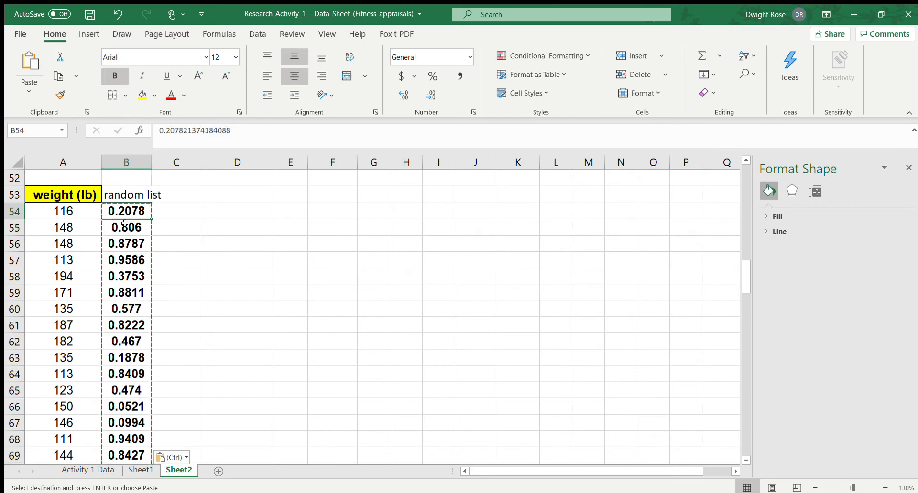
pyautogui.click(125, 224)
pyautogui.click(124, 243)
pyautogui.click(129, 276)
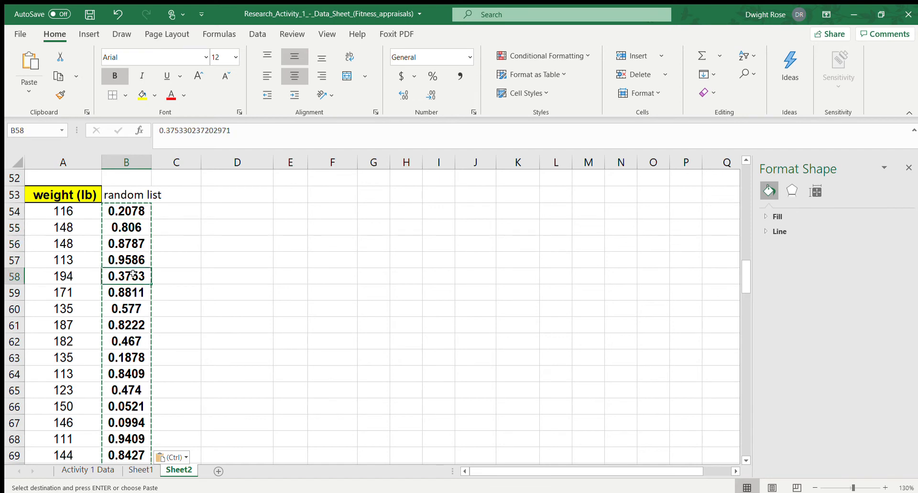
pyautogui.click(136, 305)
pyautogui.click(133, 336)
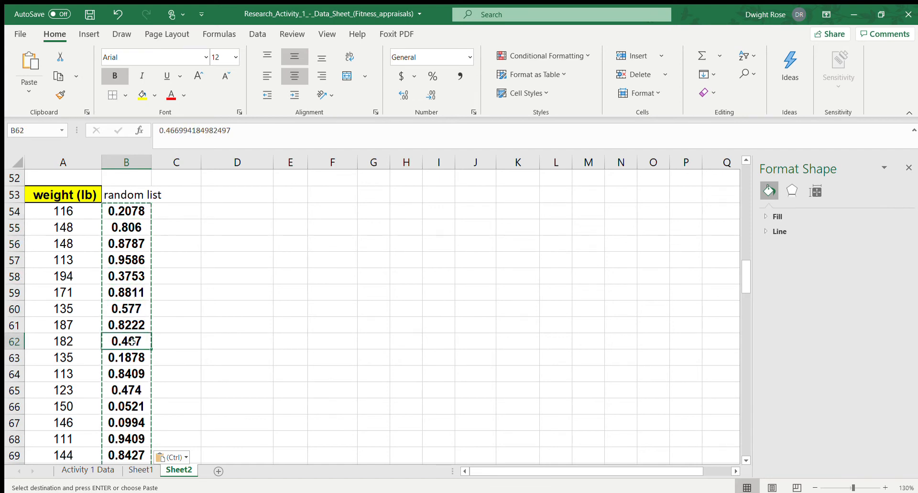
pyautogui.click(176, 279)
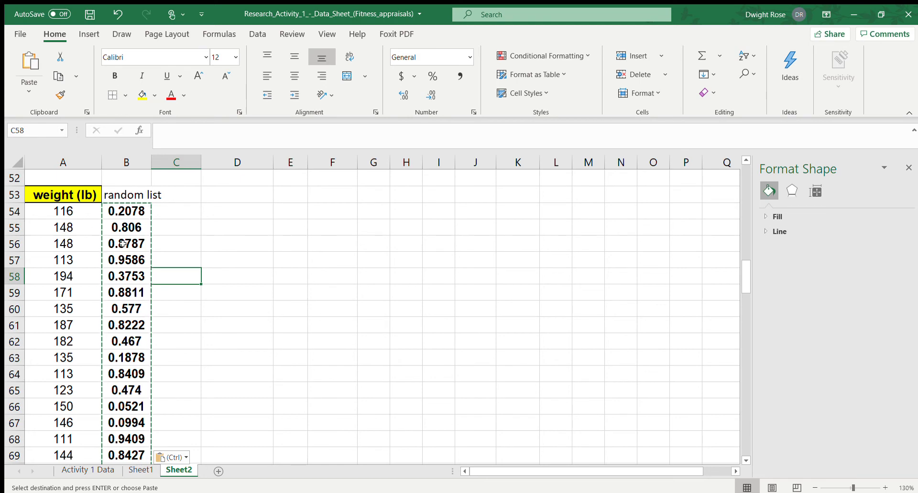
# Sort A54:B102 by the random list column from smallest to largest
pyautogui.moveTo(74, 207); pyautogui.dragTo(125, 419)
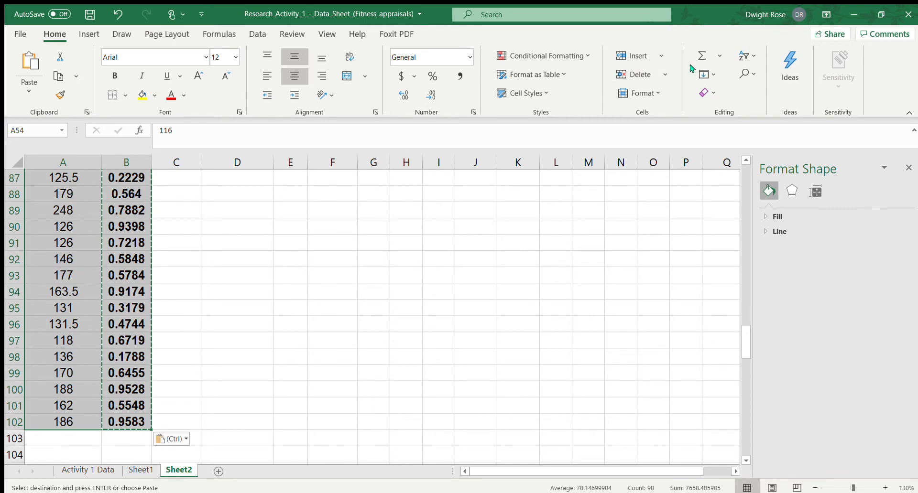
pyautogui.click(753, 55)
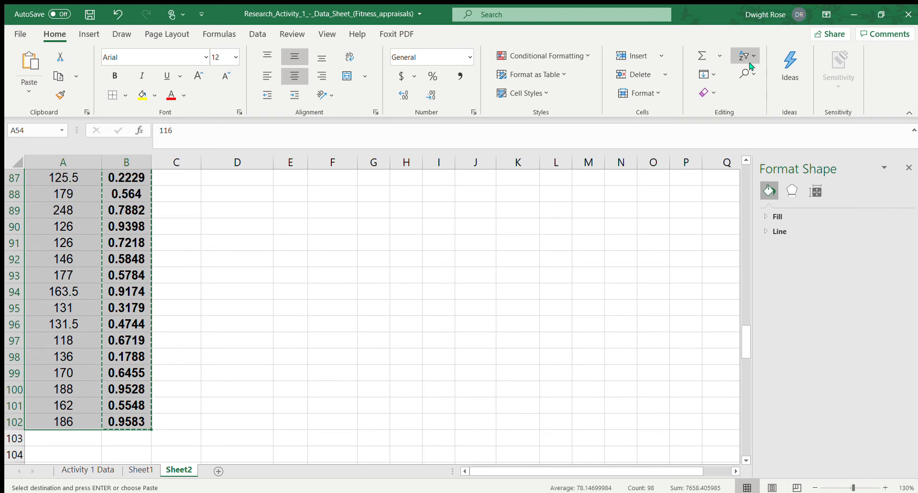
pyautogui.click(749, 108)
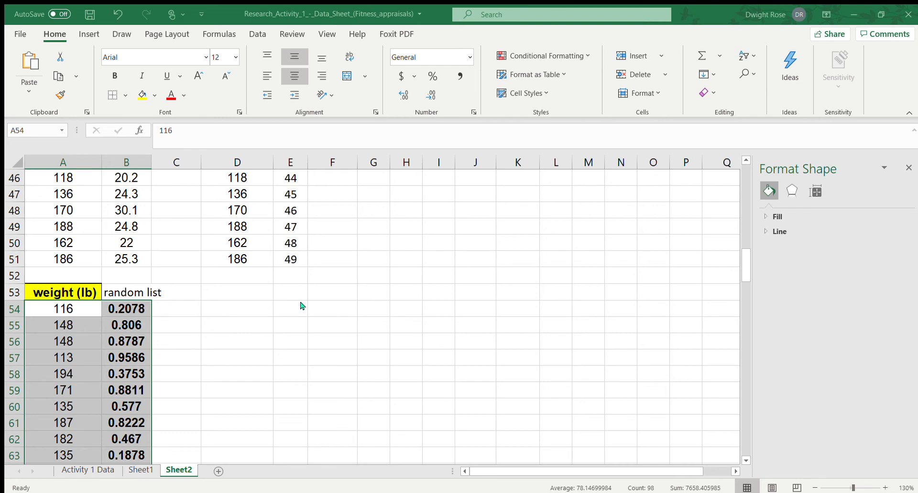
pyautogui.click(507, 374)
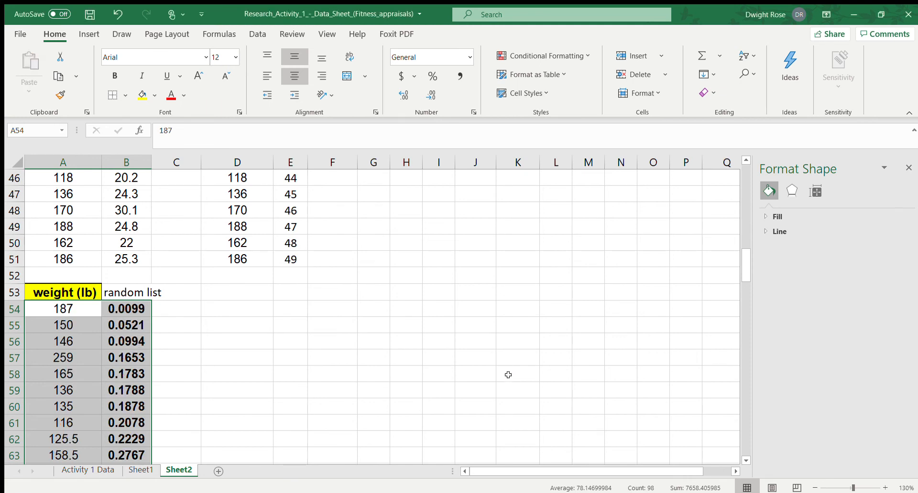
pyautogui.click(130, 333)
pyautogui.scroll(-3, 130, 329)
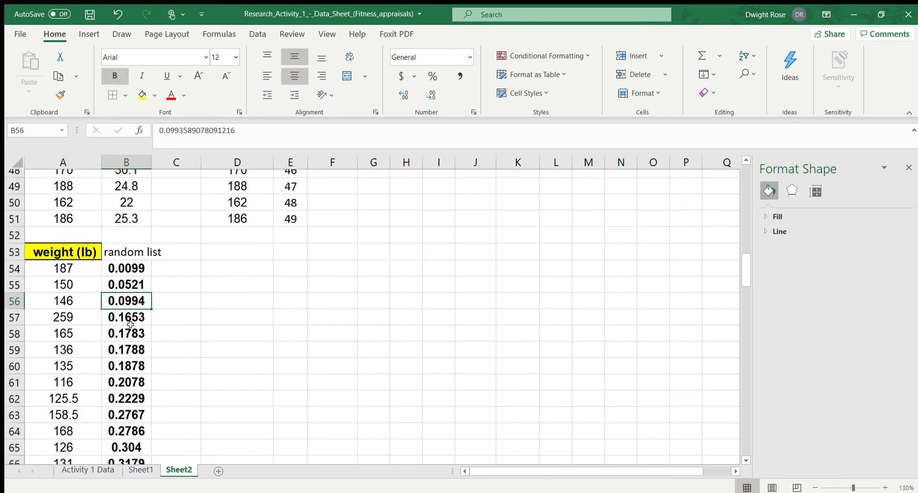
pyautogui.scroll(2, 127, 295)
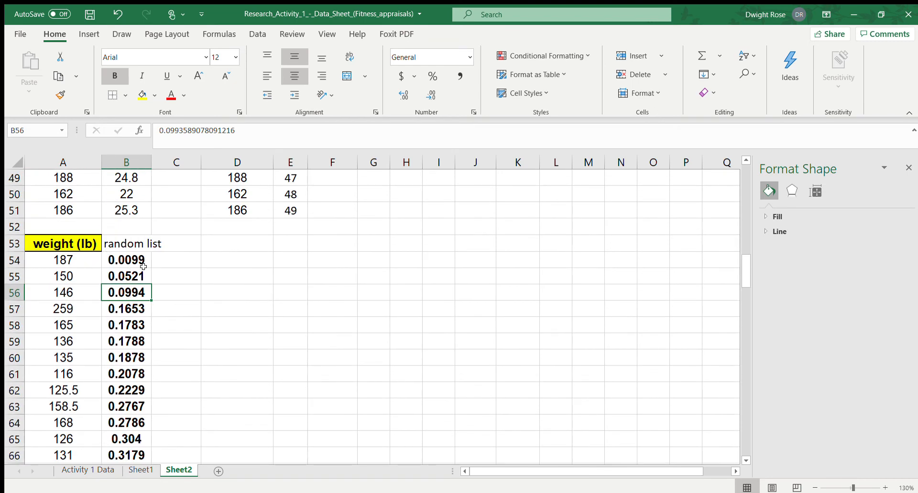
# Copy the first 19 sorted weights in A54:A72 and paste them starting at D54
pyautogui.moveTo(69, 260); pyautogui.dragTo(69, 336)
pyautogui.scroll(11, 99, 370)
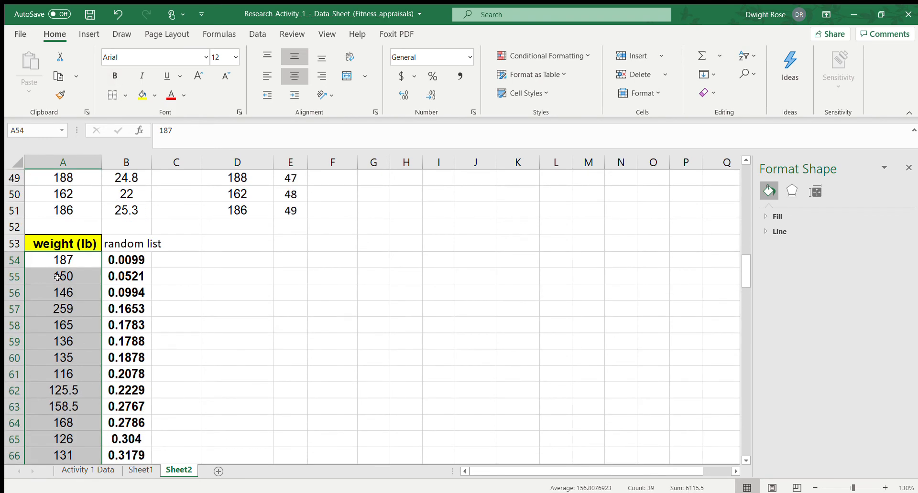
pyautogui.moveTo(69, 260); pyautogui.dragTo(79, 356)
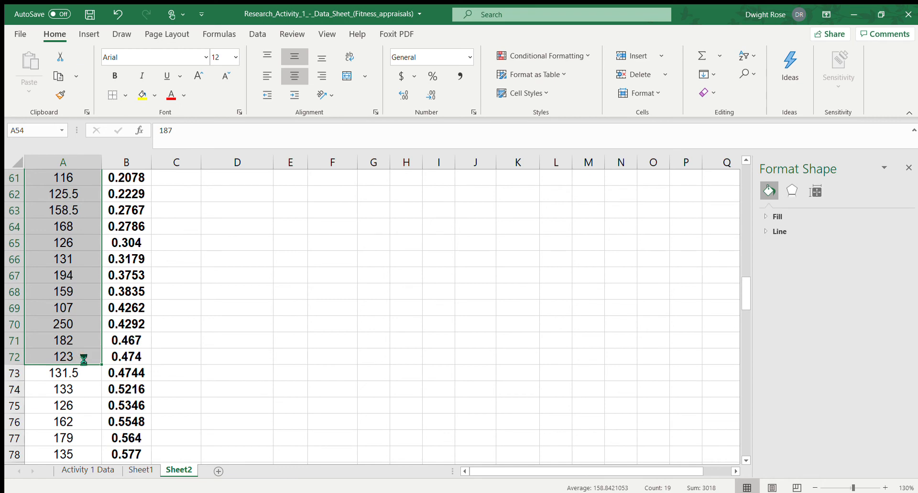
pyautogui.hotkey('ctrl', 'c')
pyautogui.scroll(4, 168, 351)
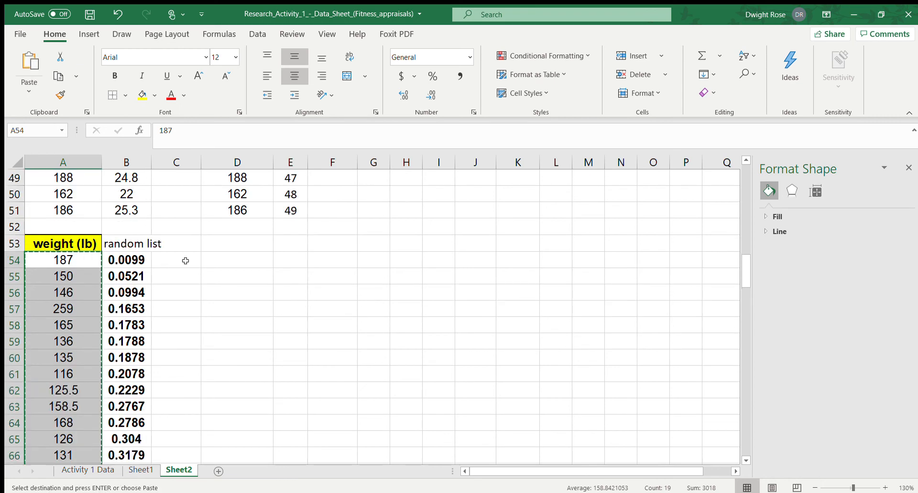
pyautogui.click(220, 256)
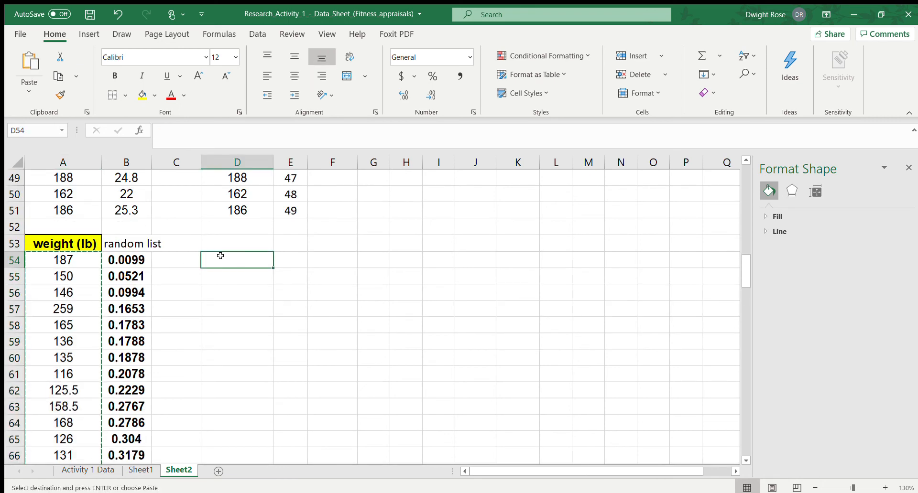
pyautogui.hotkey('ctrl', 'v')
# Enter the heading "Random numbers" in D53 above the copied weights
pyautogui.press('Up')
pyautogui.write('Random')
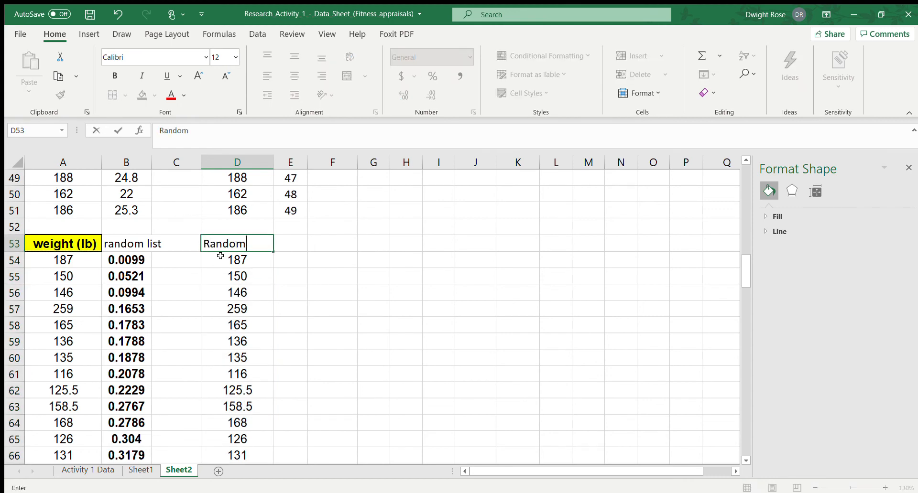
pyautogui.write(' numbers')
pyautogui.press('Return')
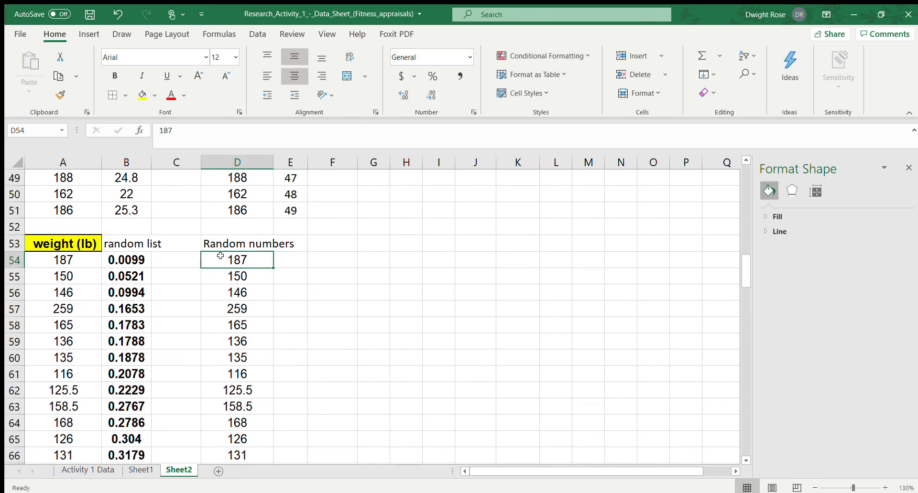
pyautogui.press('Down')
pyautogui.press('Down')
pyautogui.press('Down')
pyautogui.press('Down')
pyautogui.press('Down')
pyautogui.press('Down')
pyautogui.press('Down')
pyautogui.press('Down')
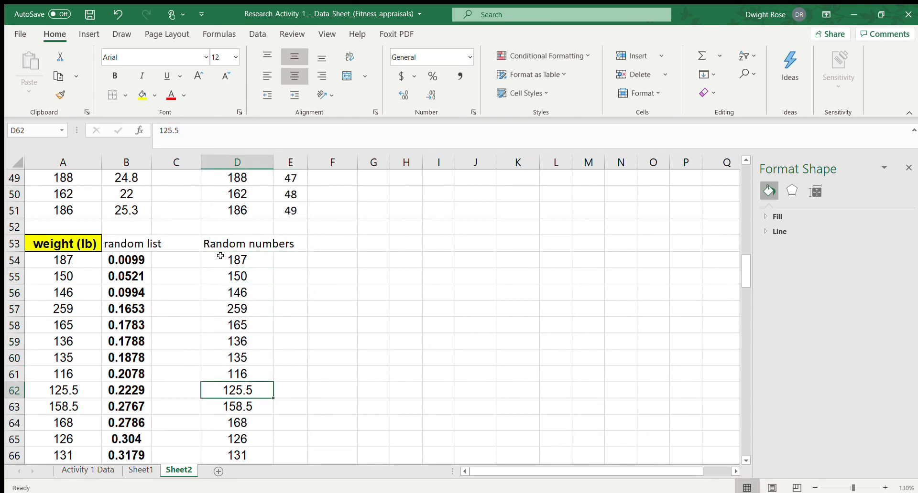
pyautogui.press('Left')
pyautogui.press('Left')
pyautogui.press('Left')
pyautogui.press('Up')
pyautogui.press('Up')
pyautogui.press('Up')
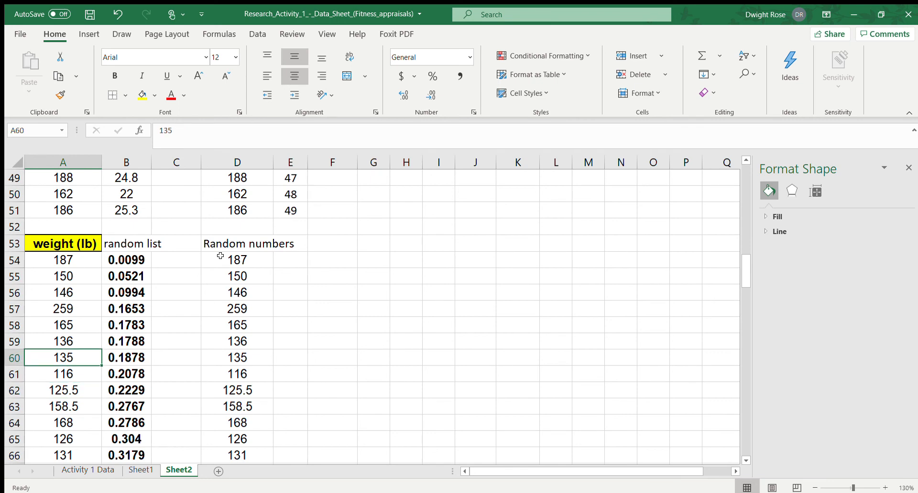
pyautogui.press('Right')
pyautogui.press('Right')
pyautogui.press('Right')
pyautogui.press('Right')
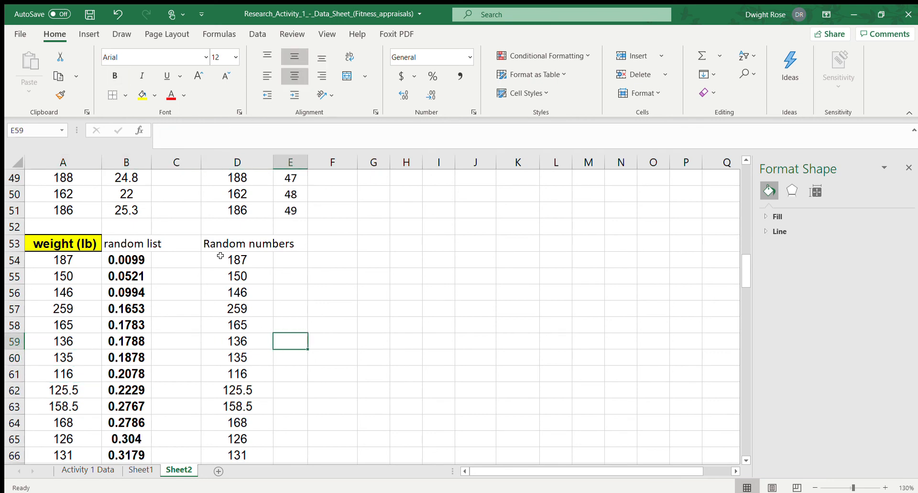
pyautogui.press('Up')
pyautogui.press('Up')
pyautogui.press('Up')
pyautogui.press('Up')
pyautogui.press('Up')
pyautogui.press('Left')
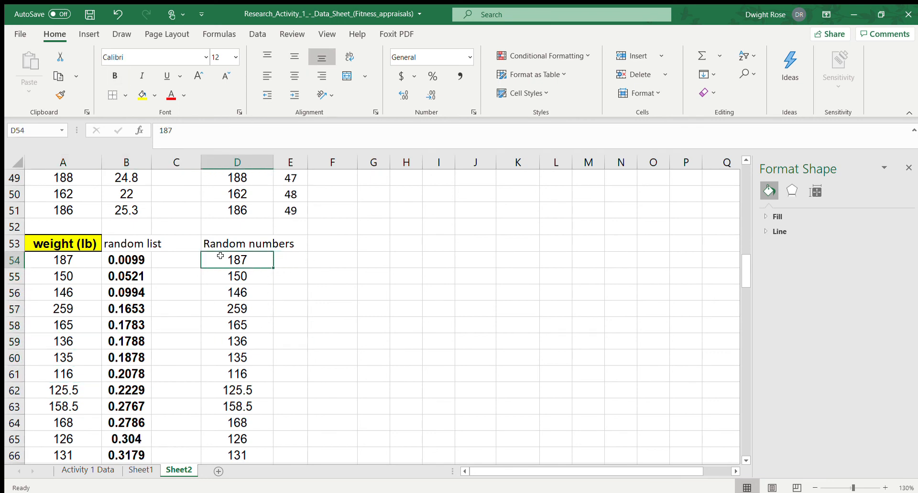
# Enter the row labels "Mean" in F54 and "St. Dev" in F55
pyautogui.press('Right')
pyautogui.press('Right')
pyautogui.write('Mean')
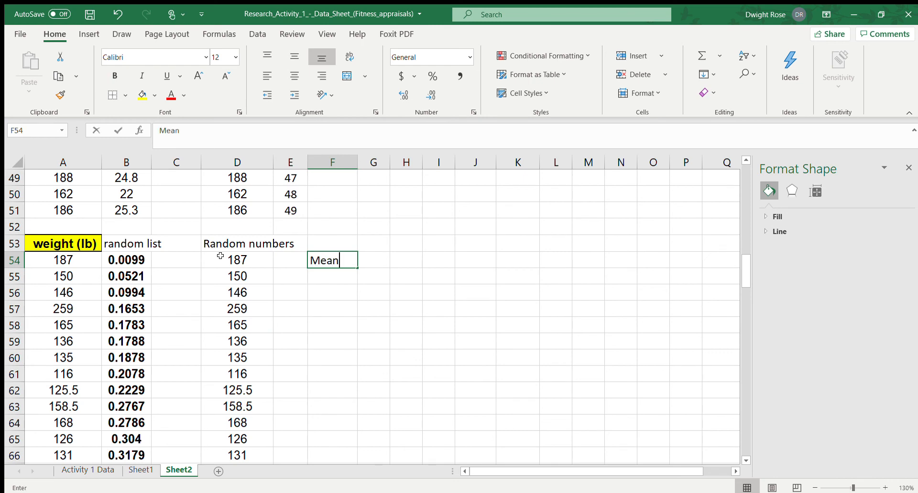
pyautogui.press('Return')
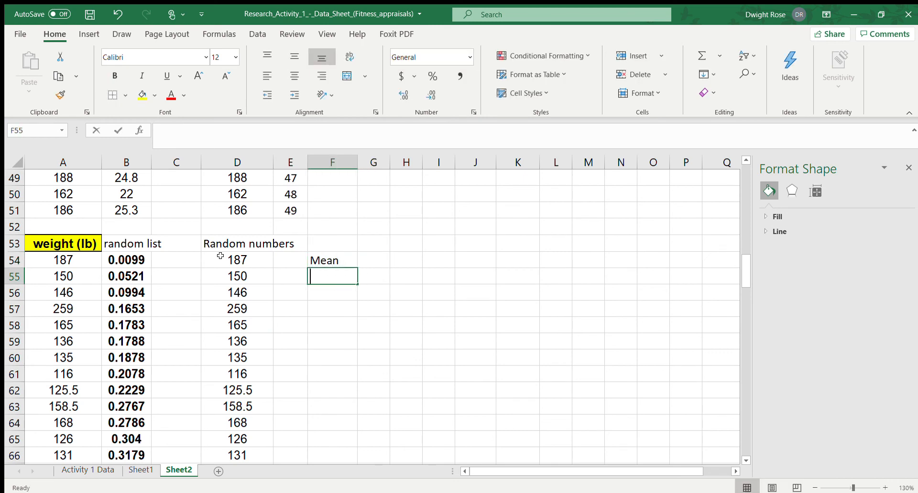
pyautogui.write('St. Dev')
pyautogui.press('Return')
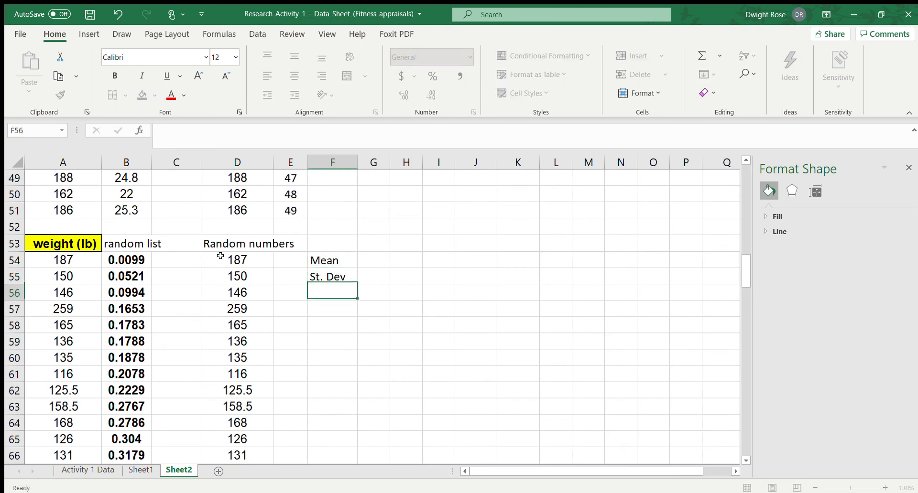
# Enter the column headings "Sample" in G53 and "Population" in H53
pyautogui.click(379, 244)
pyautogui.write('Sample')
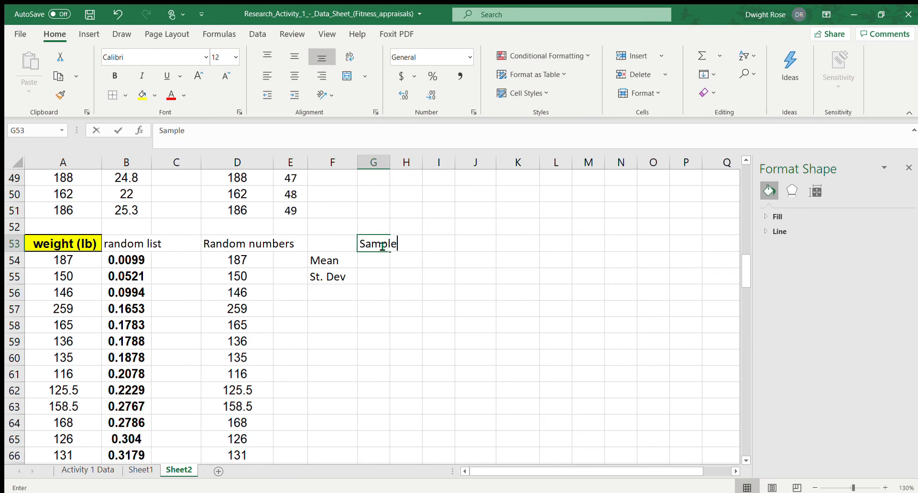
pyautogui.press('Tab')
pyautogui.write('Po')
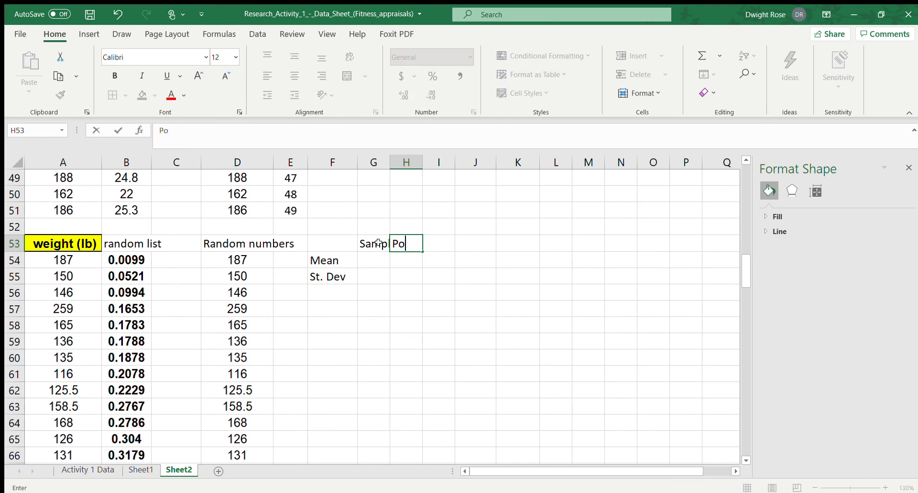
pyautogui.write('pul;ation')
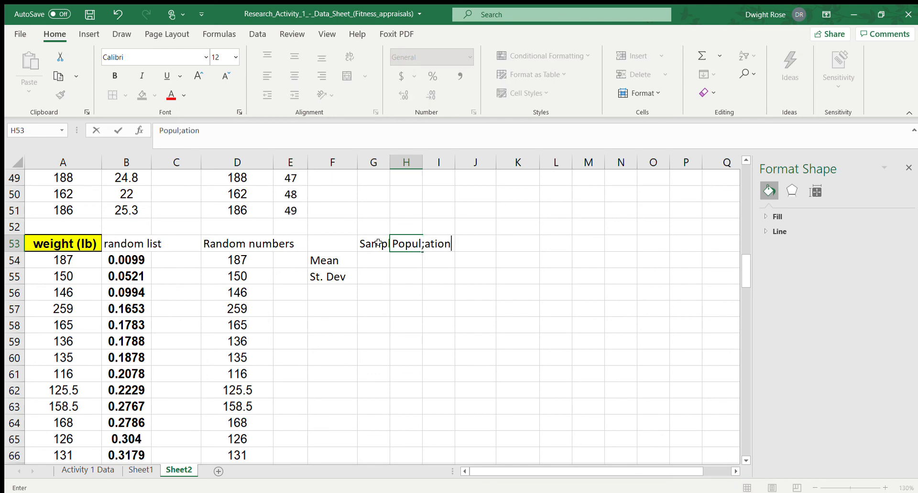
pyautogui.press('BackSpace')
pyautogui.press('BackSpace')
pyautogui.press('BackSpace')
pyautogui.press('BackSpace')
pyautogui.press('BackSpace')
pyautogui.write('ation')
pyautogui.press('Return')
# Calculate the sample mean in G54 with the AVERAGE function over D54:D72
pyautogui.press('Left')
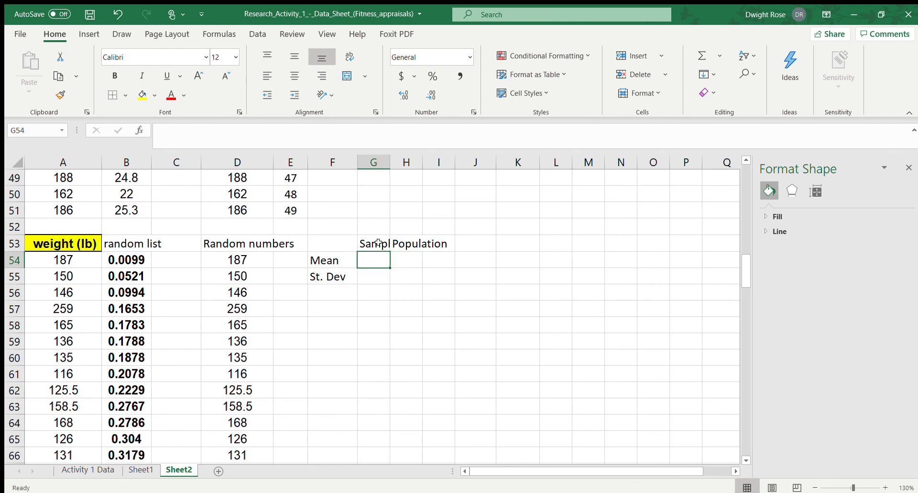
pyautogui.write('=averag')
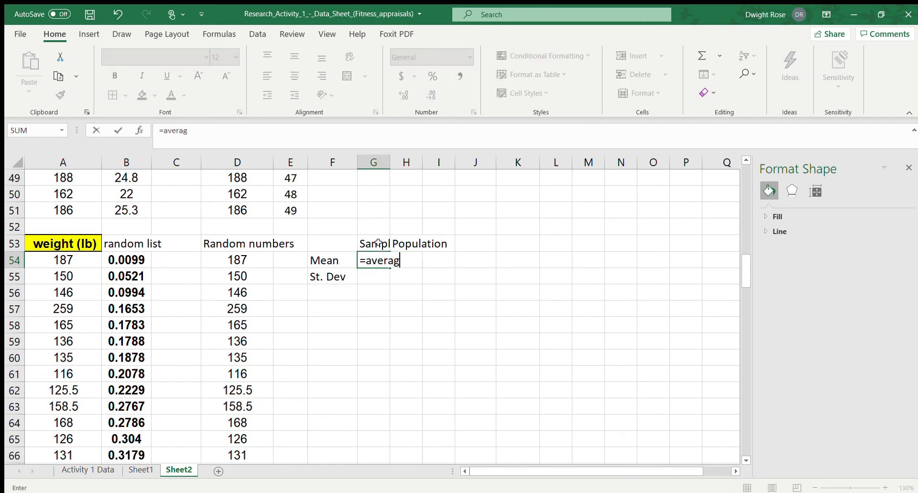
pyautogui.write('e(')
pyautogui.click(242, 260)
pyautogui.hotkey('ctrl', 'shift', 'Down')
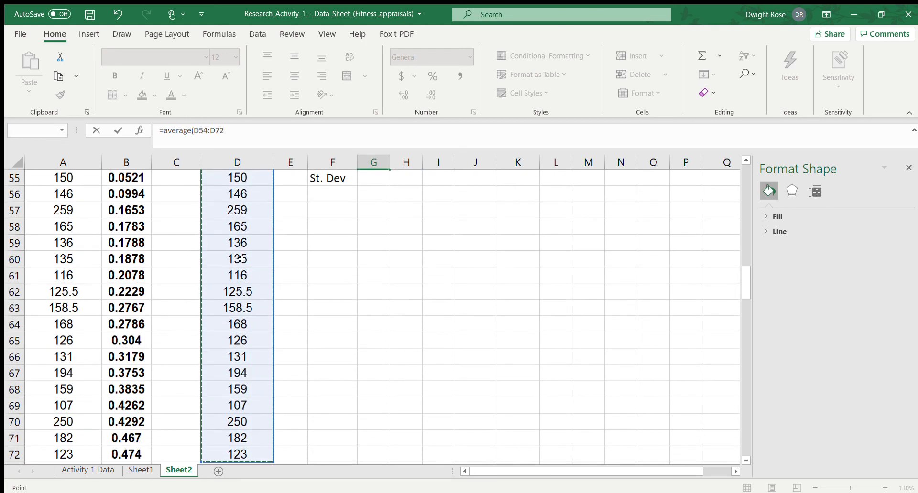
pyautogui.press('Return')
# Calculate the population mean in H54 with AVERAGE over A54:A102, and widen column G to fit its heading
pyautogui.press('Up')
pyautogui.press('Up')
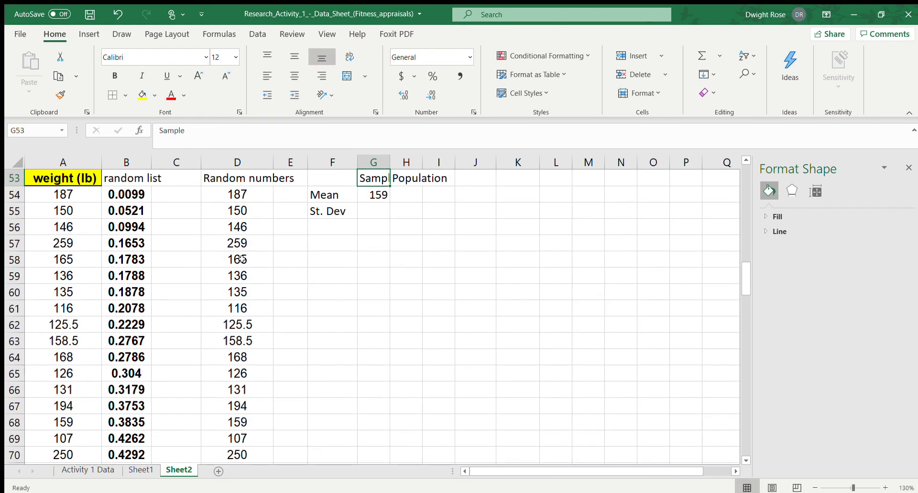
pyautogui.press('Down')
pyautogui.press('Right')
pyautogui.write('=average')
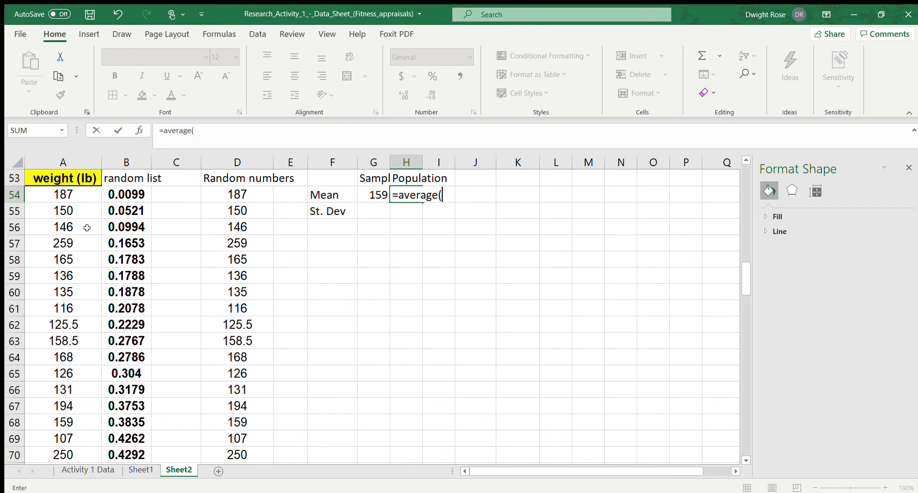
pyautogui.write('(')
pyautogui.click(68, 193)
pyautogui.hotkey('ctrl', 'shift', 'Down')
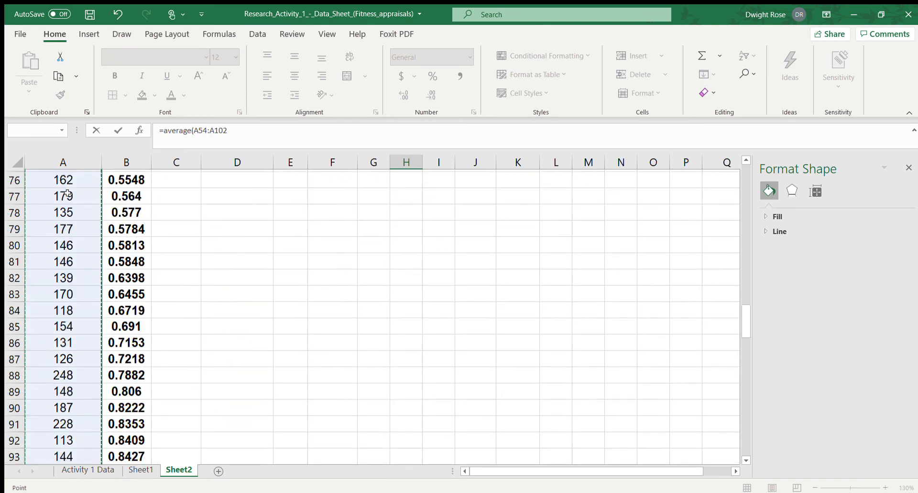
pyautogui.press('Return')
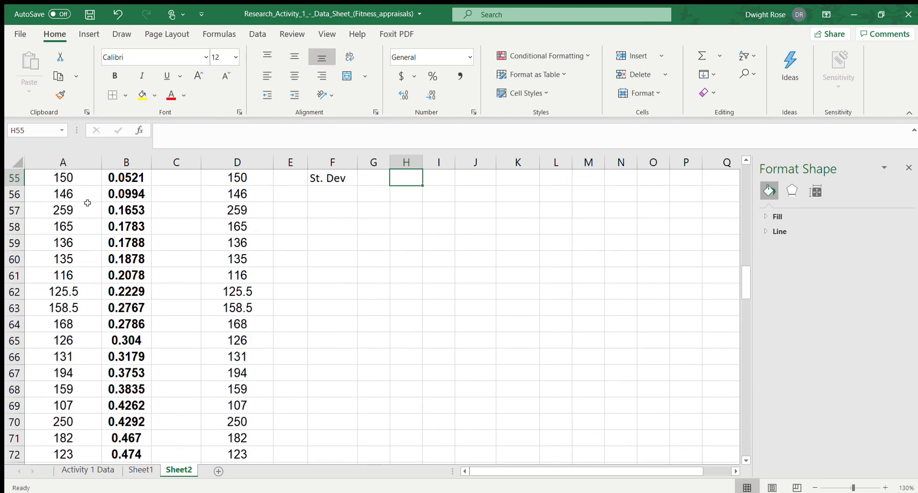
pyautogui.scroll(2, 342, 218)
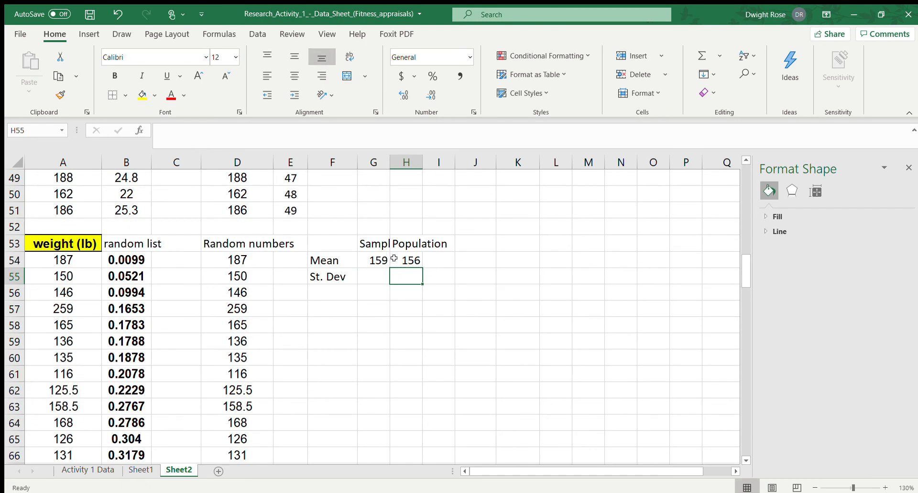
pyautogui.moveTo(390, 163); pyautogui.dragTo(398, 163)
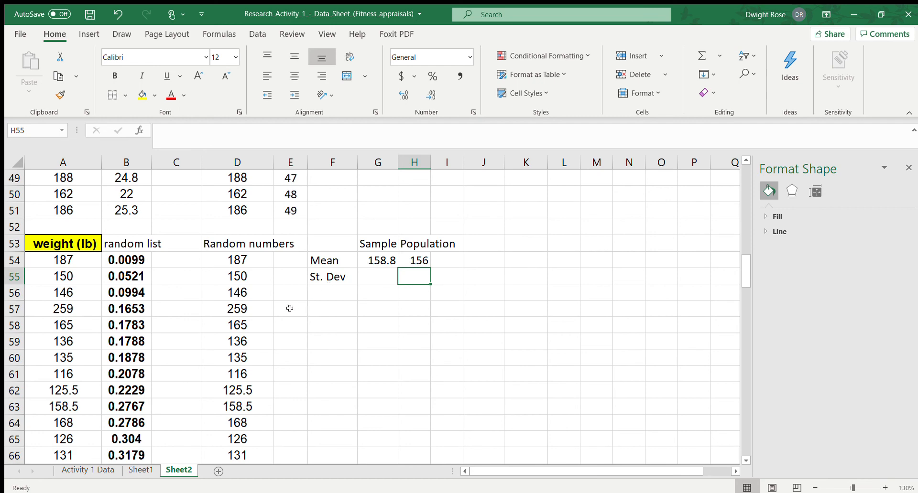
# Calculate the sample standard deviation in G55 with the STDEV.S function over D54:D72
pyautogui.click(238, 310)
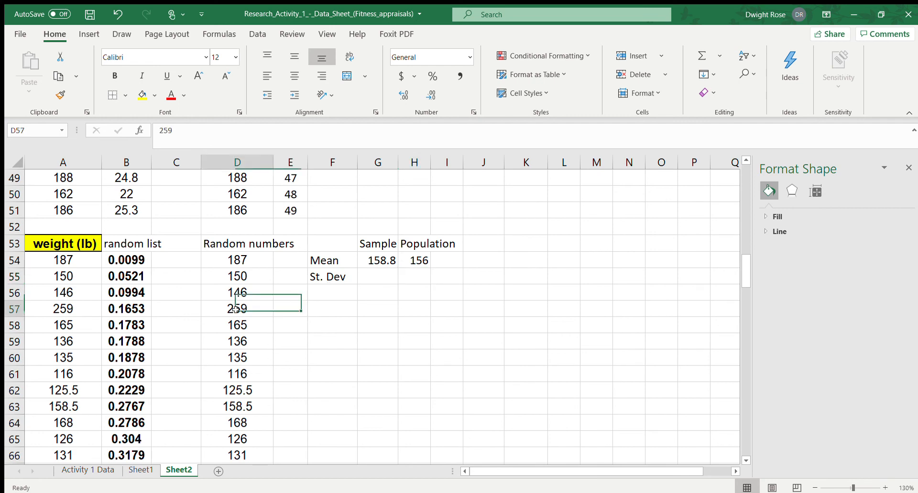
pyautogui.scroll(-3, 237, 309)
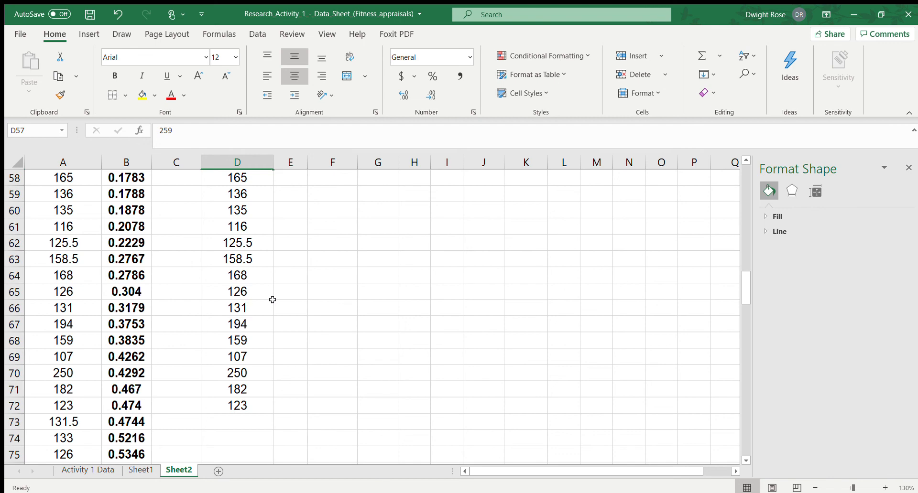
pyautogui.scroll(5, 272, 299)
pyautogui.click(378, 377)
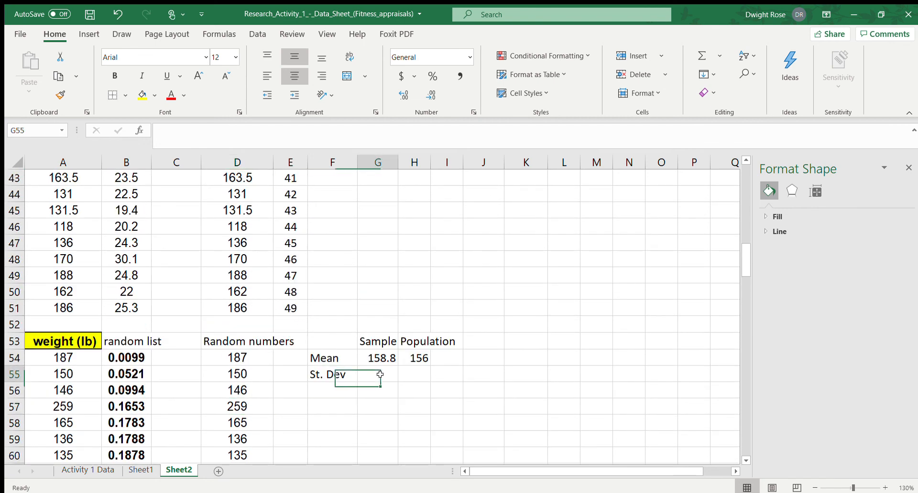
pyautogui.write('=')
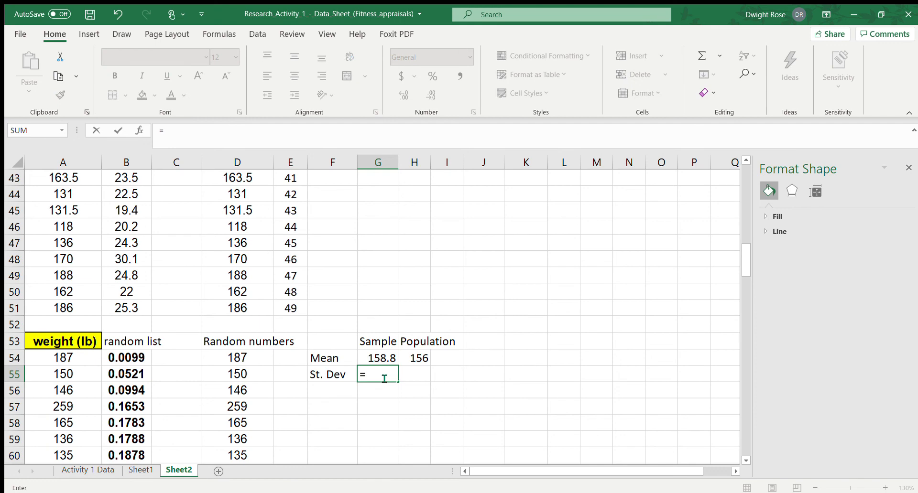
pyautogui.write('stdev.s(')
pyautogui.click(240, 358)
pyautogui.hotkey('shift', 'Down')
pyautogui.hotkey('shift', 'Down')
pyautogui.hotkey('shift', 'Down')
pyautogui.hotkey('shift', 'Down')
pyautogui.hotkey('shift', 'Down')
pyautogui.hotkey('shift', 'Down')
pyautogui.hotkey('shift', 'Down')
pyautogui.hotkey('shift', 'Down')
pyautogui.hotkey('shift', 'Down')
pyautogui.hotkey('shift', 'Down')
pyautogui.hotkey('shift', 'Down')
pyautogui.hotkey('shift', 'Down')
pyautogui.hotkey('shift', 'Down')
pyautogui.hotkey('shift', 'Down')
pyautogui.hotkey('shift', 'Down')
pyautogui.hotkey('shift', 'Down')
pyautogui.hotkey('shift', 'Down')
pyautogui.hotkey('shift', 'Down')
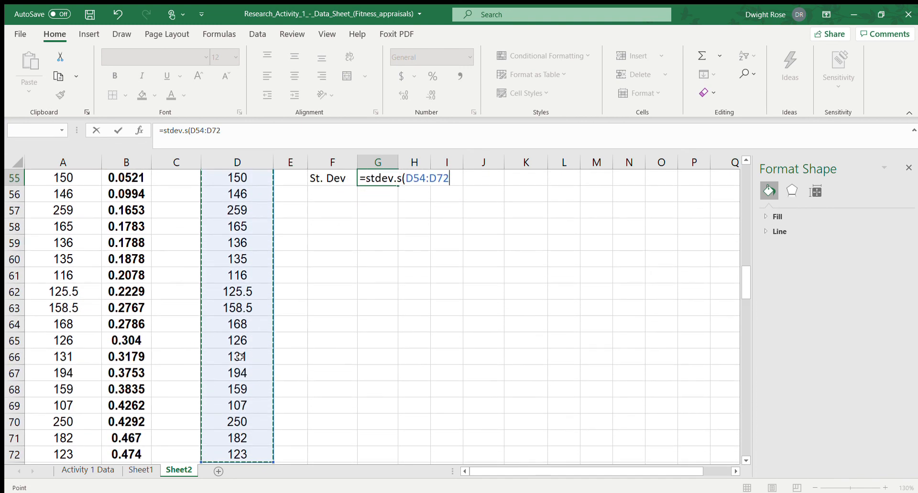
pyautogui.press('Return')
# Calculate the population standard deviation in H55 with the STDEV.P function over A54:A102
pyautogui.press('Up')
pyautogui.press('Up')
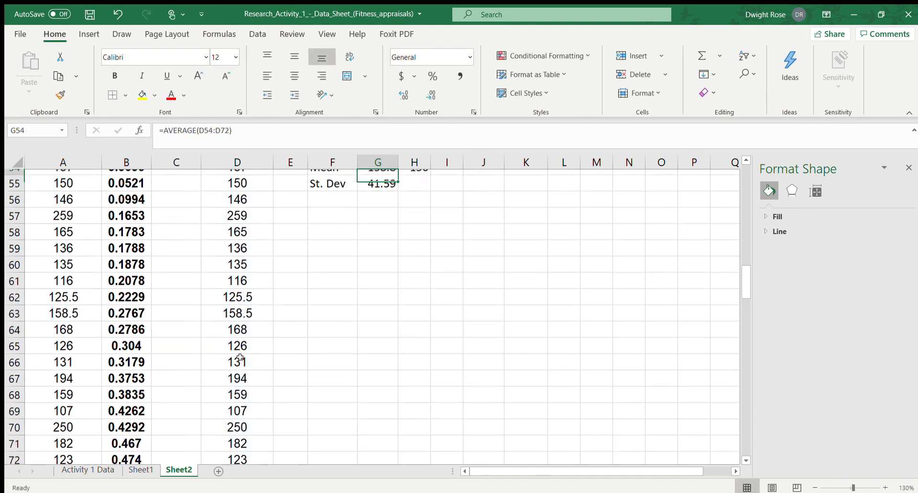
pyautogui.press('Down')
pyautogui.press('Right')
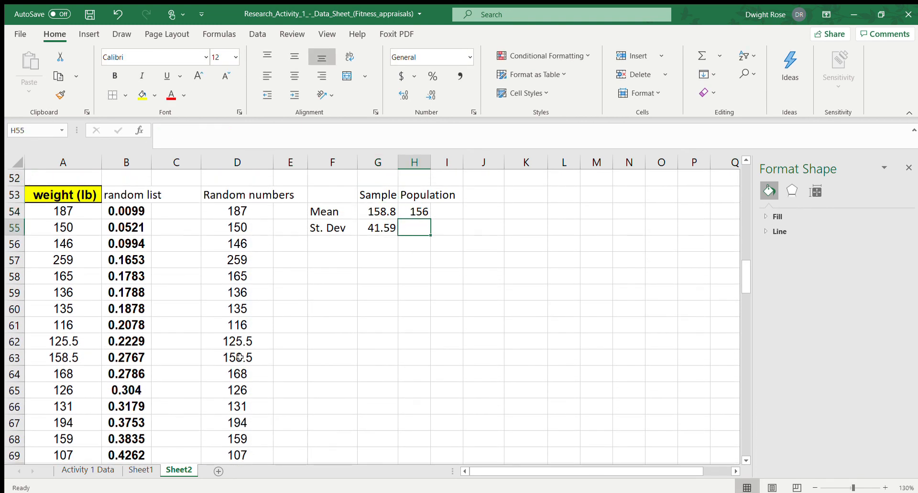
pyautogui.write('=std')
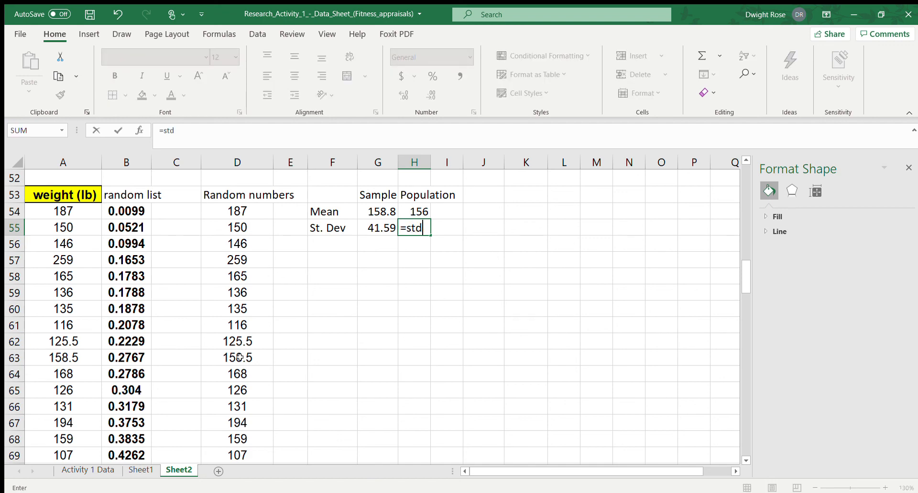
pyautogui.write('ev.p(')
pyautogui.click(60, 211)
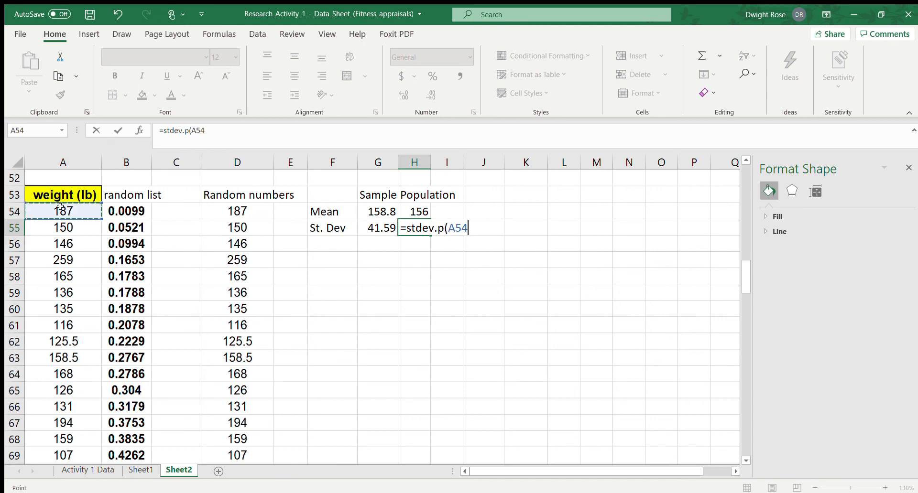
pyautogui.hotkey('ctrl', 'shift', 'Down')
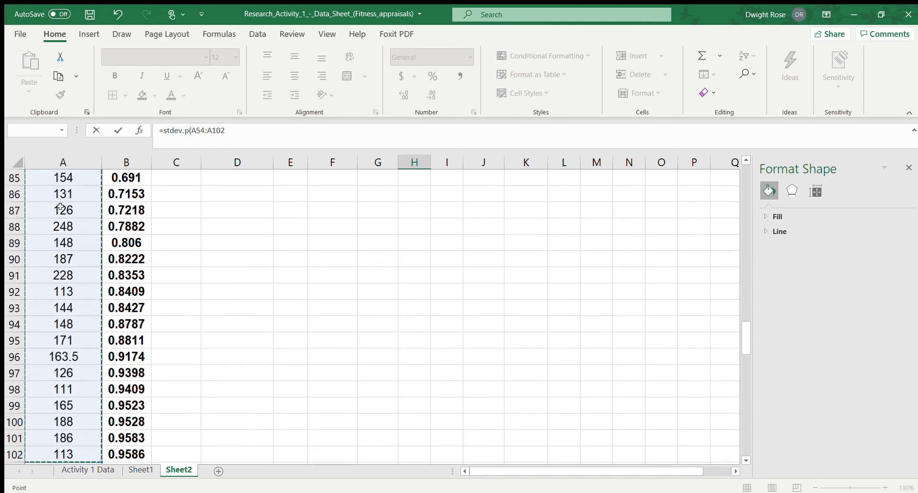
pyautogui.press('Return')
pyautogui.press('Up')
pyautogui.scroll(1, 60, 207)
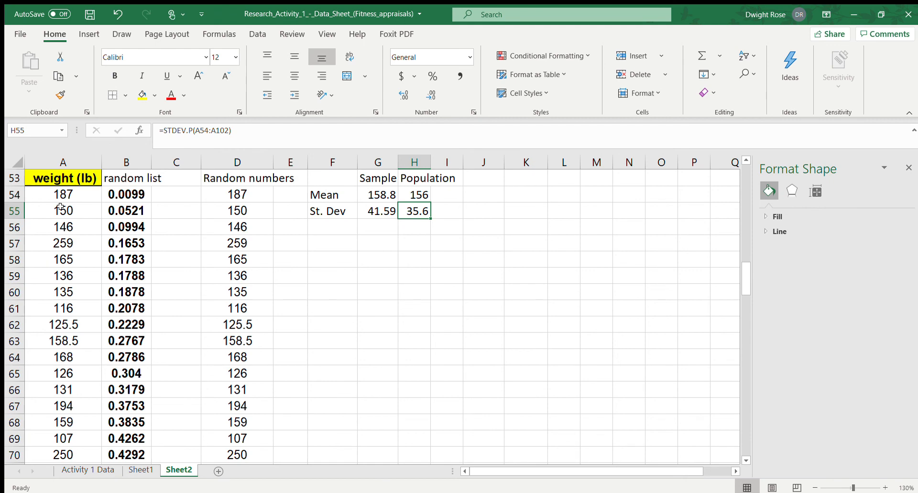
pyautogui.press('Down')
pyautogui.press('Up')
pyautogui.press('Left')
pyautogui.press('Right')
pyautogui.press('Left')
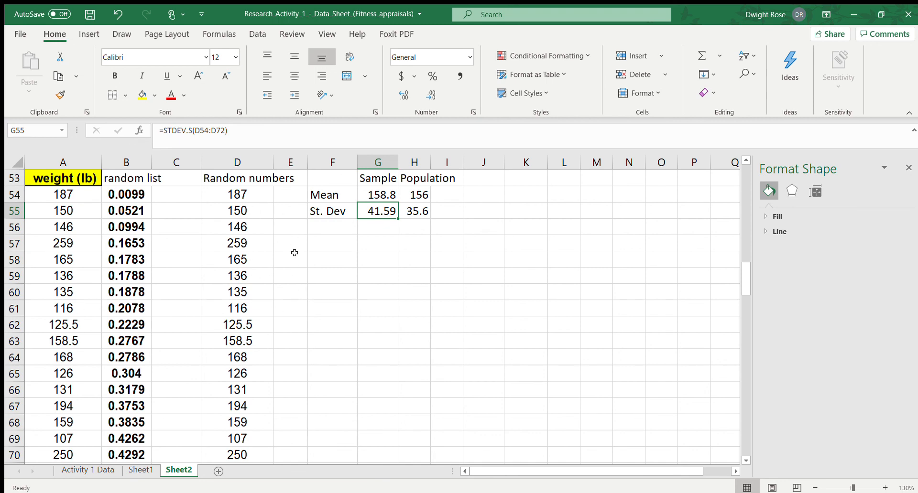
pyautogui.press('Return')
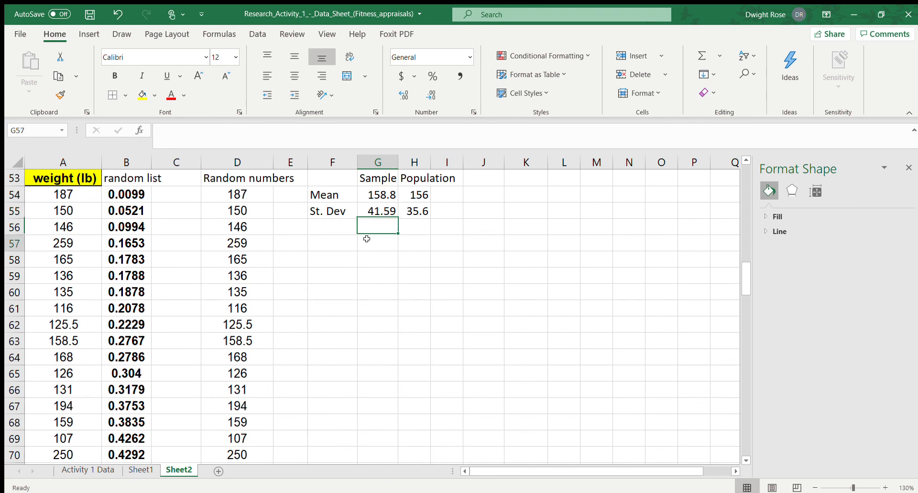
pyautogui.click(367, 244)
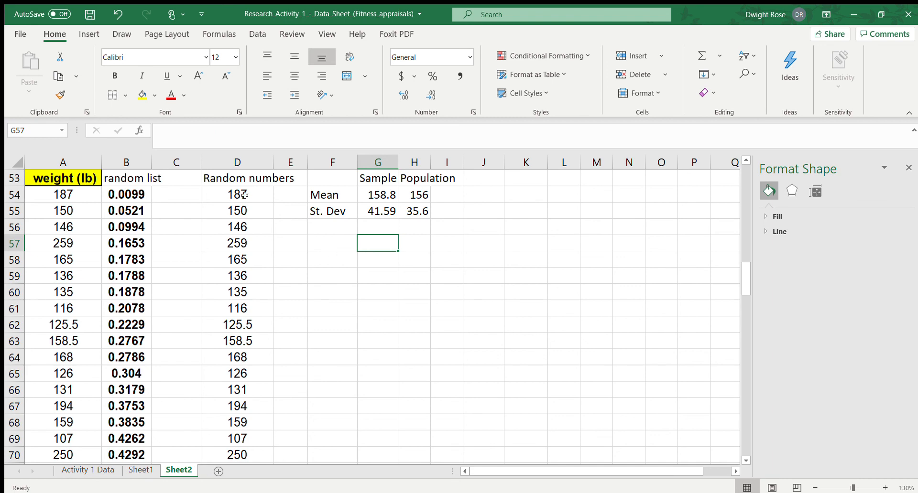
# Insert a histogram of the sample weights in D54:D72 and place it beside the data, starting at column E
pyautogui.moveTo(247, 196); pyautogui.dragTo(234, 438)
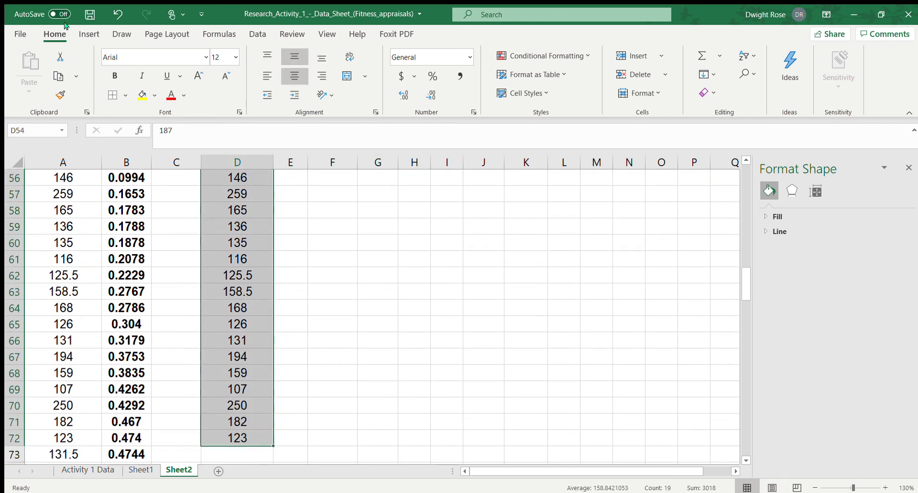
pyautogui.click(86, 34)
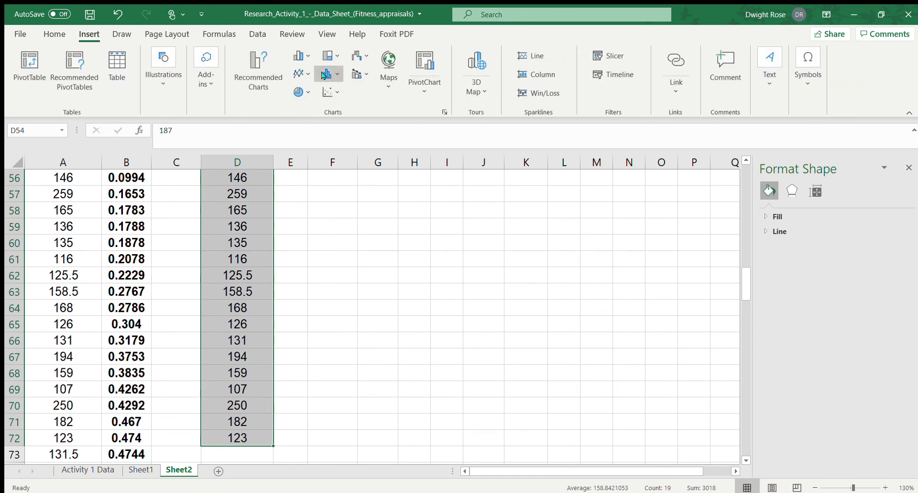
pyautogui.click(330, 99)
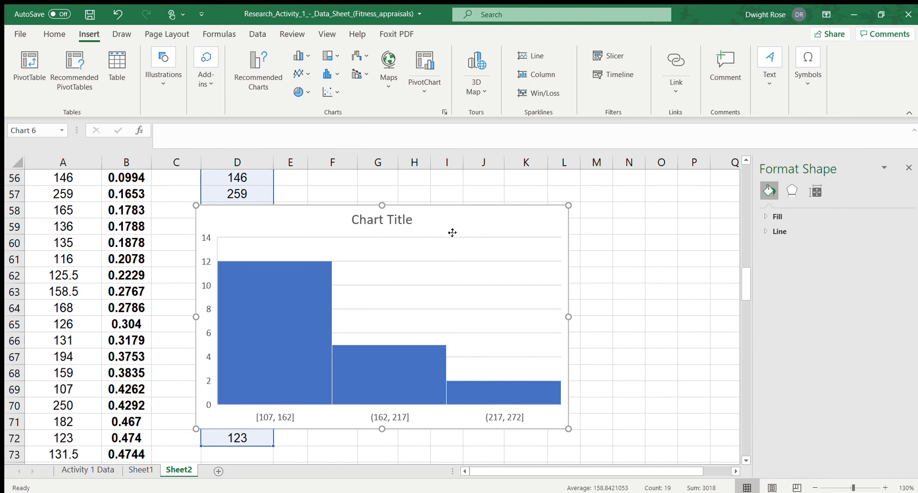
pyautogui.moveTo(452, 233); pyautogui.dragTo(547, 201)
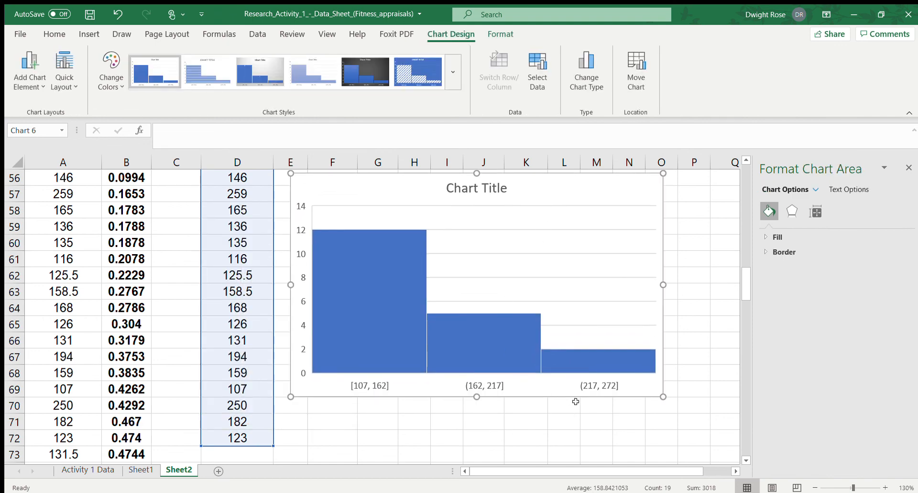
# Set the number of bins on the new histogram's horizontal axis to 4 and deselect the chart
pyautogui.click(591, 383)
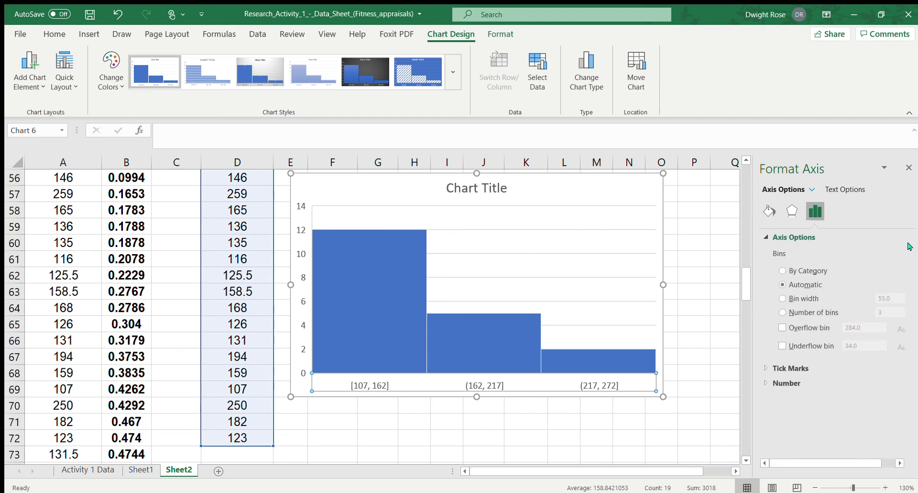
pyautogui.click(793, 311)
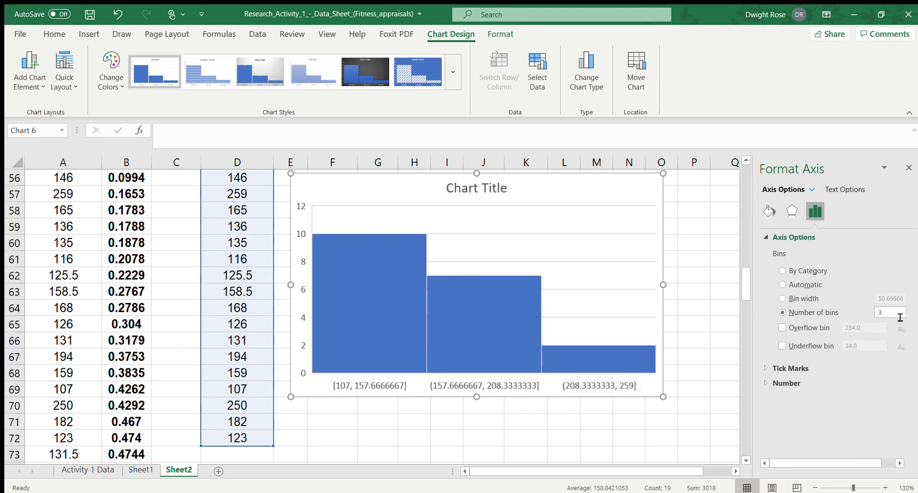
pyautogui.doubleClick(878, 313)
pyautogui.write('5')
pyautogui.press('Return')
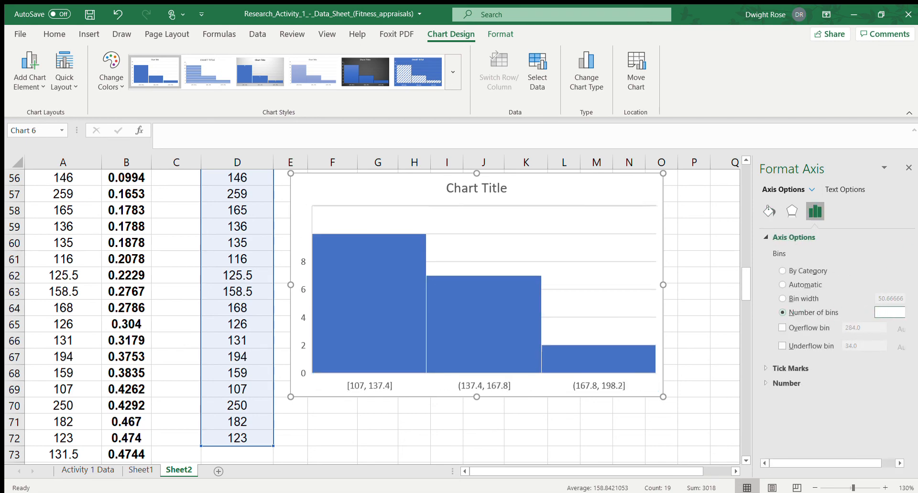
pyautogui.doubleClick(885, 316)
pyautogui.write('45')
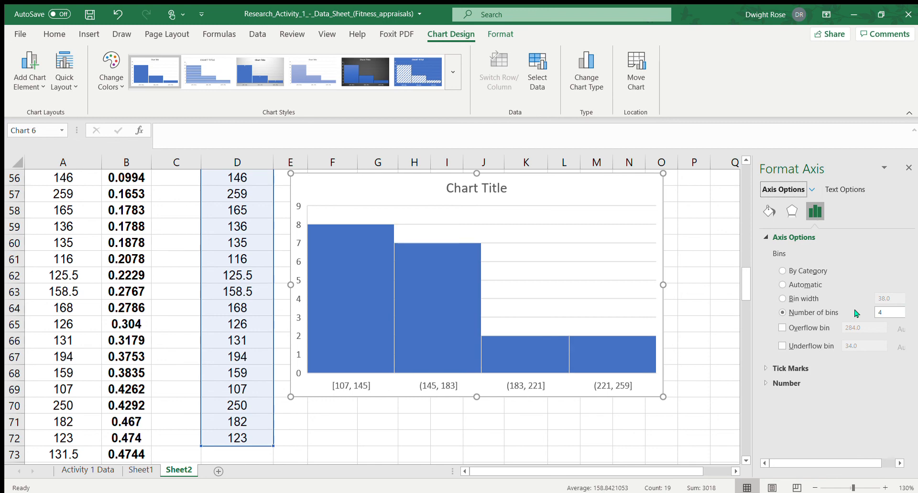
pyautogui.click(540, 418)
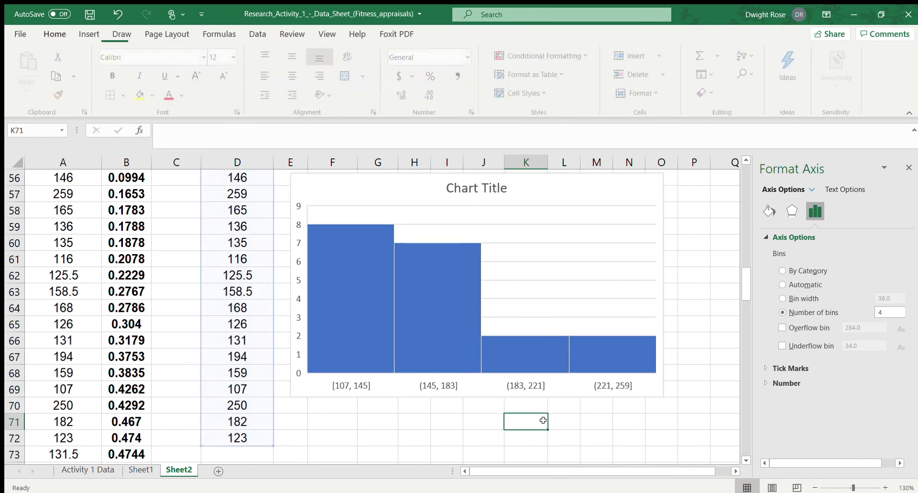
# Compare the histogram and statistics of the RAND-sorted sample with those of the random number table sample
pyautogui.scroll(16, 600, 397)
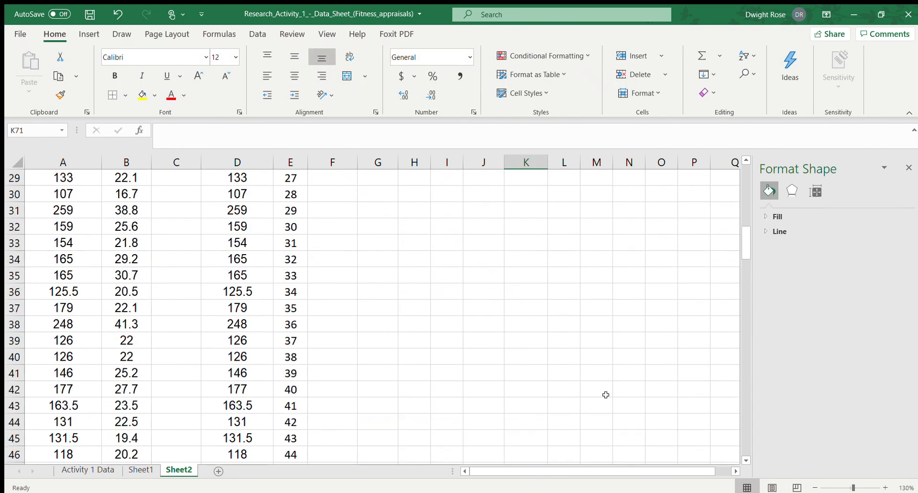
pyautogui.scroll(1, 604, 396)
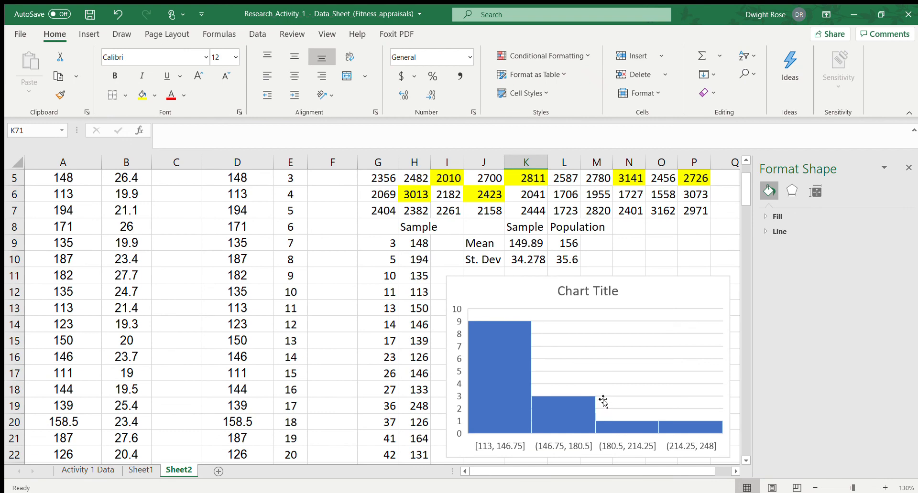
pyautogui.scroll(-11, 602, 399)
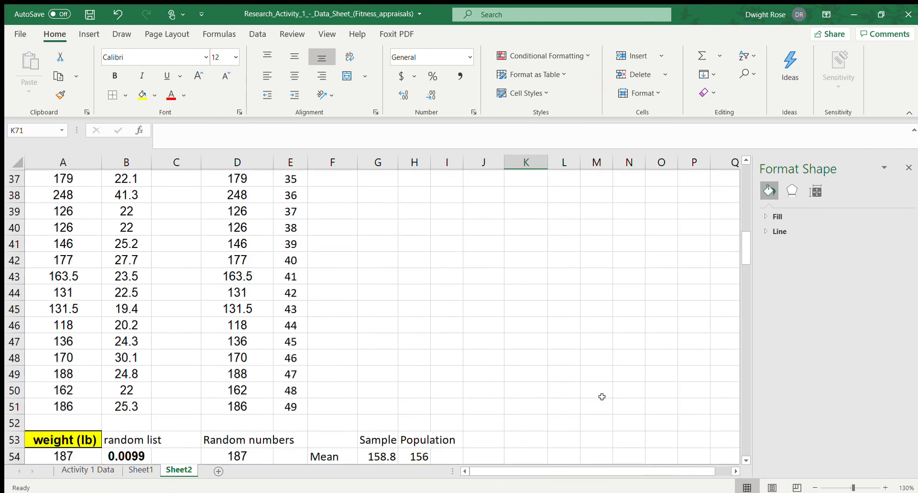
pyautogui.scroll(-6, 602, 396)
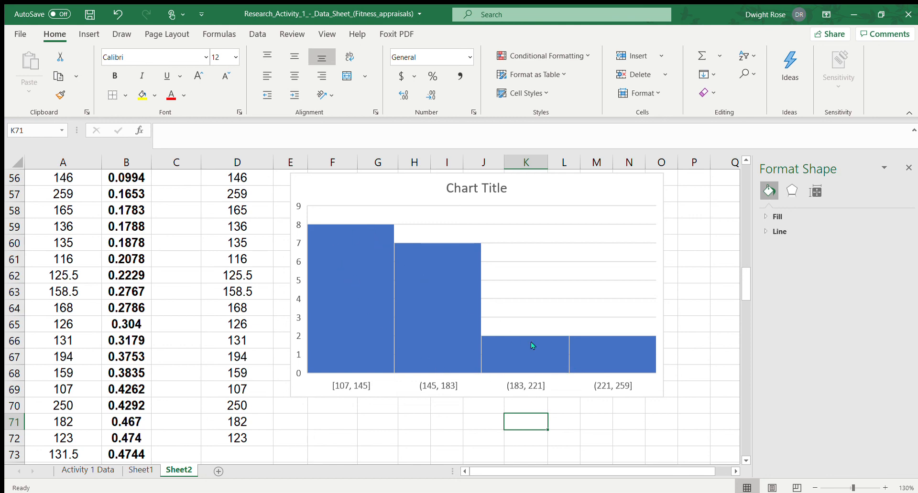
pyautogui.scroll(17, 554, 336)
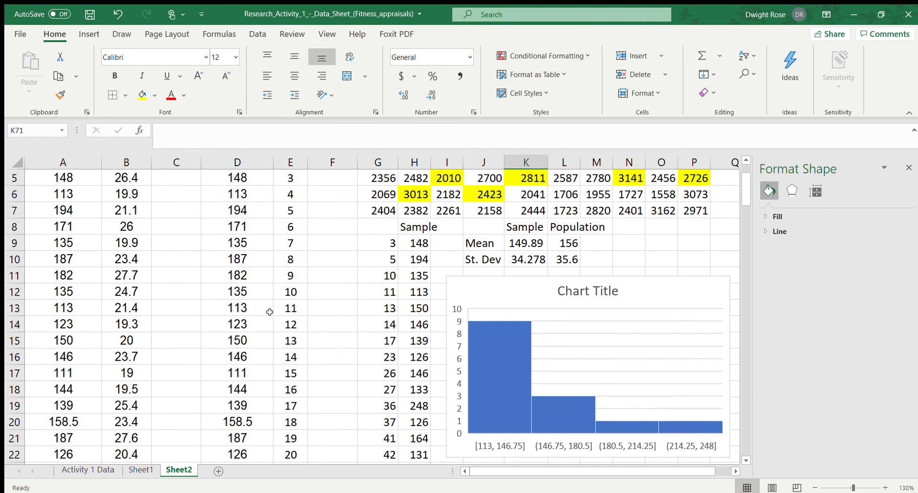
pyautogui.scroll(-5, 270, 313)
pyautogui.scroll(7, 274, 318)
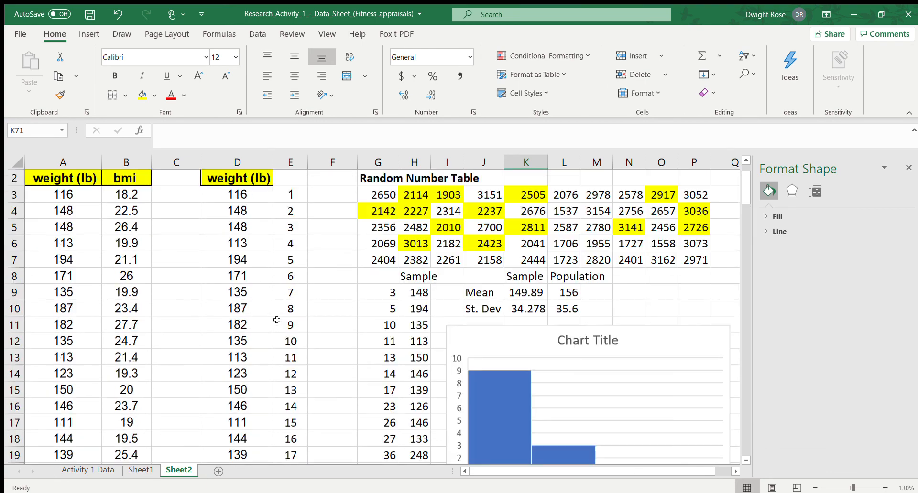
pyautogui.scroll(-16, 292, 310)
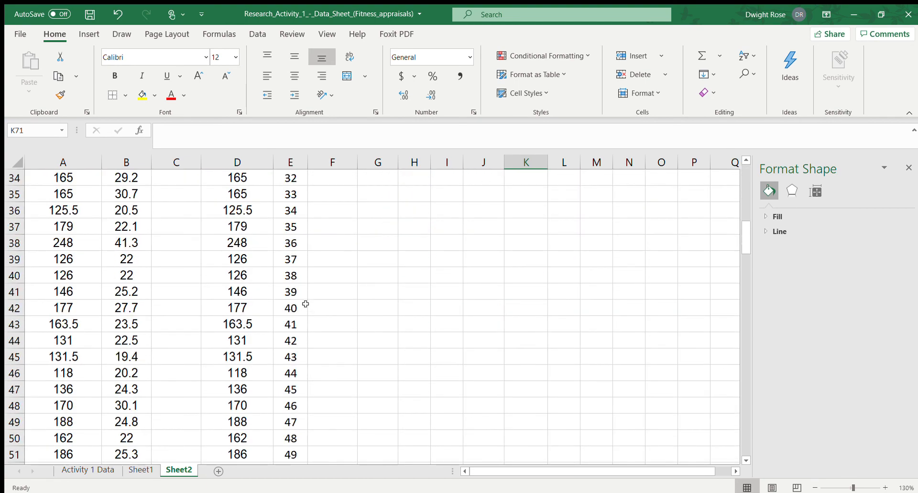
pyautogui.scroll(-4, 308, 306)
pyautogui.scroll(6, 309, 306)
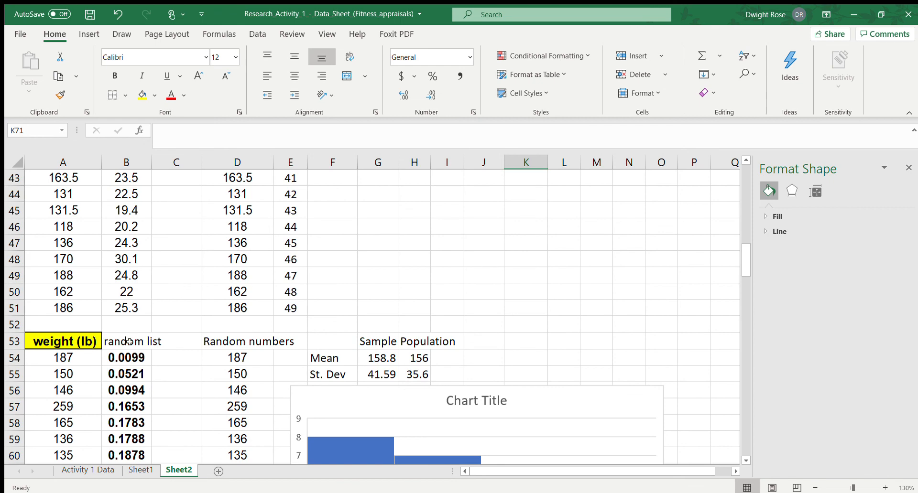